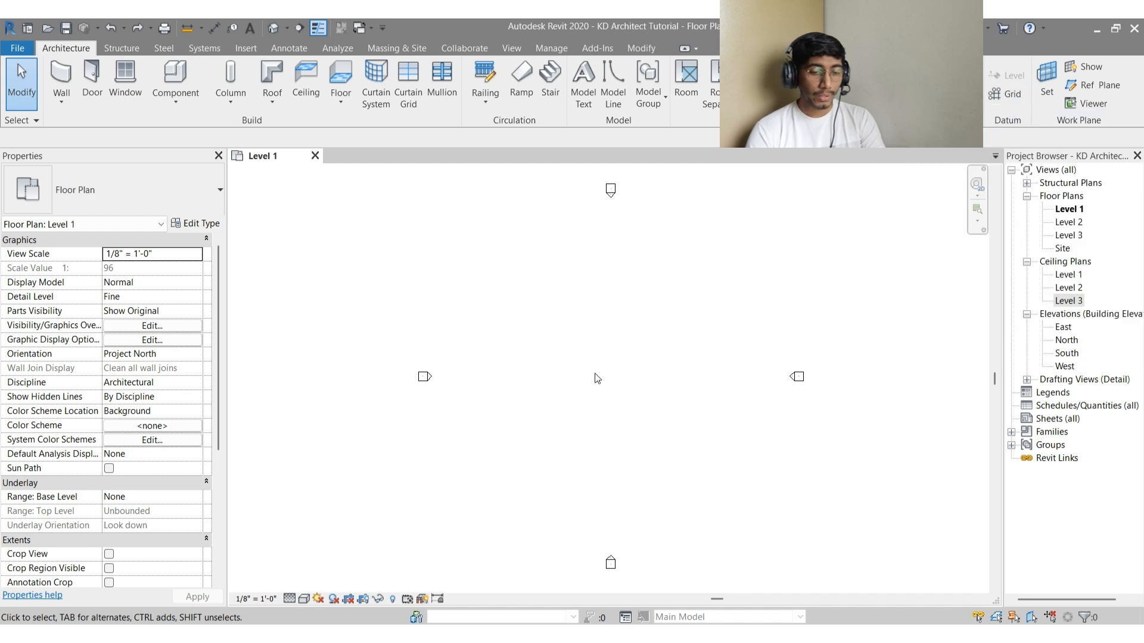
Start the Grid command and review the type properties of the 6.5mm Bubble grid type
key("g")
key("r")
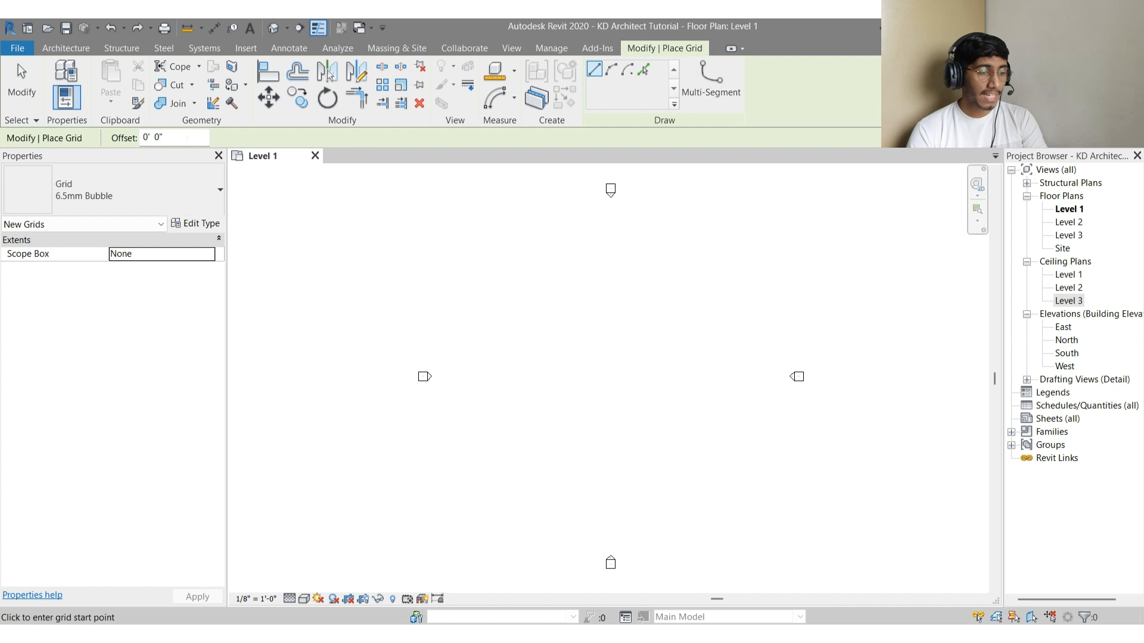
left_click(102, 140)
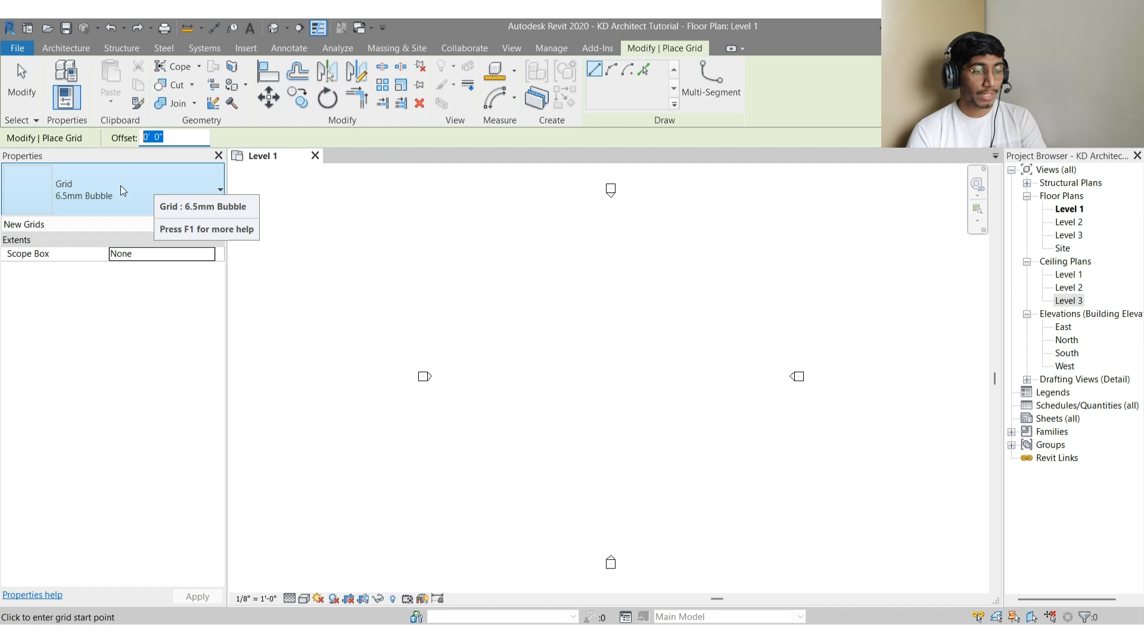
left_click(189, 190)
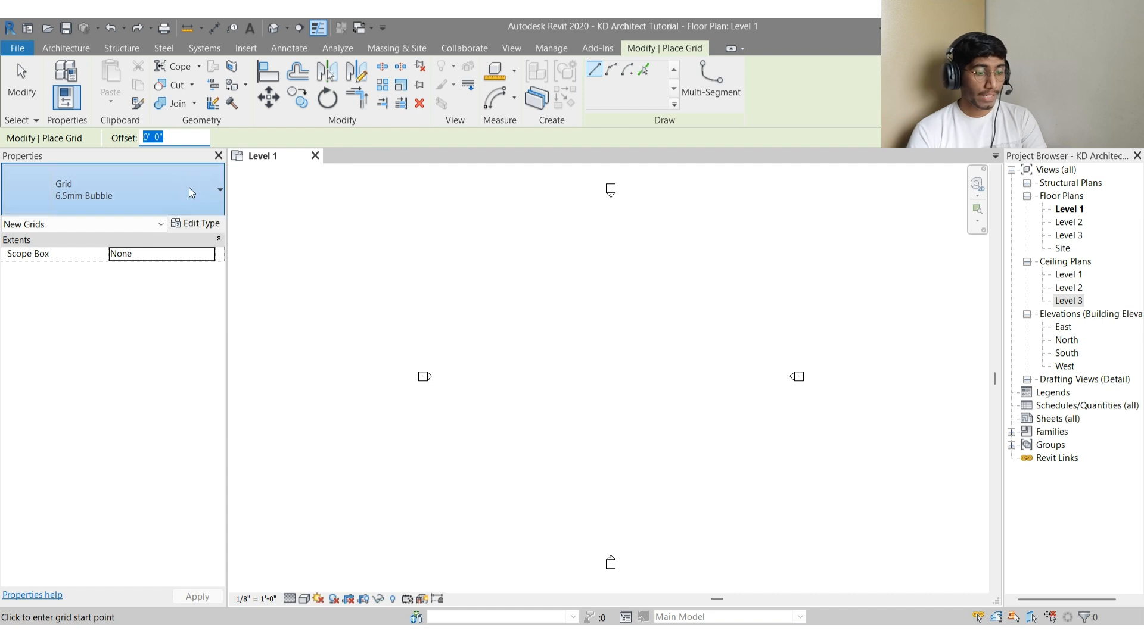
left_click(185, 191)
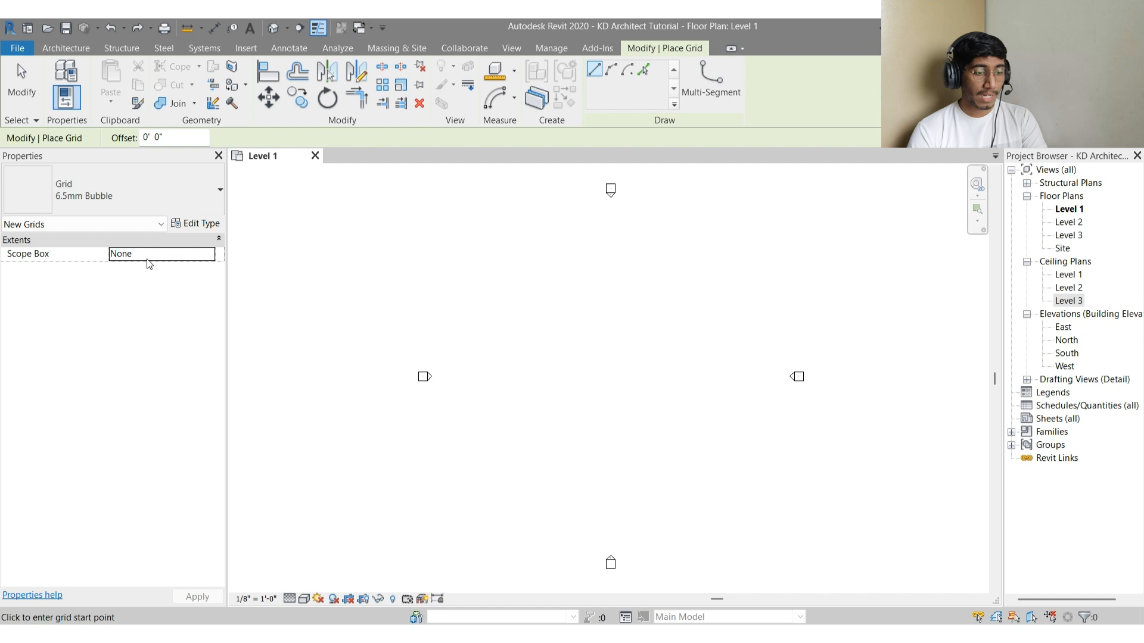
left_click(204, 227)
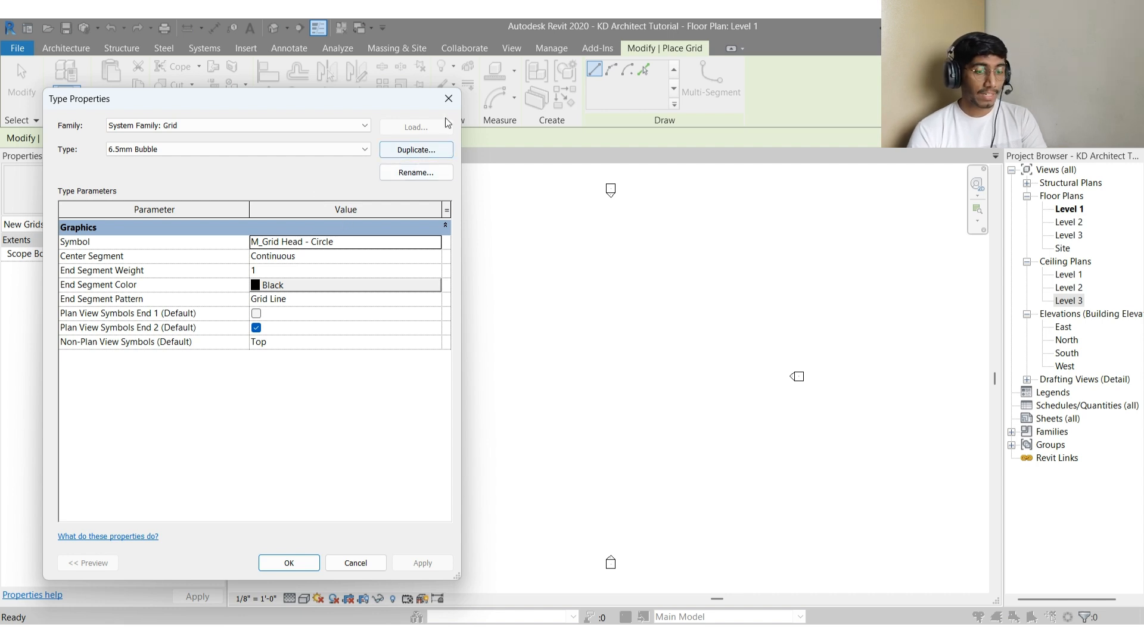
left_click(448, 99)
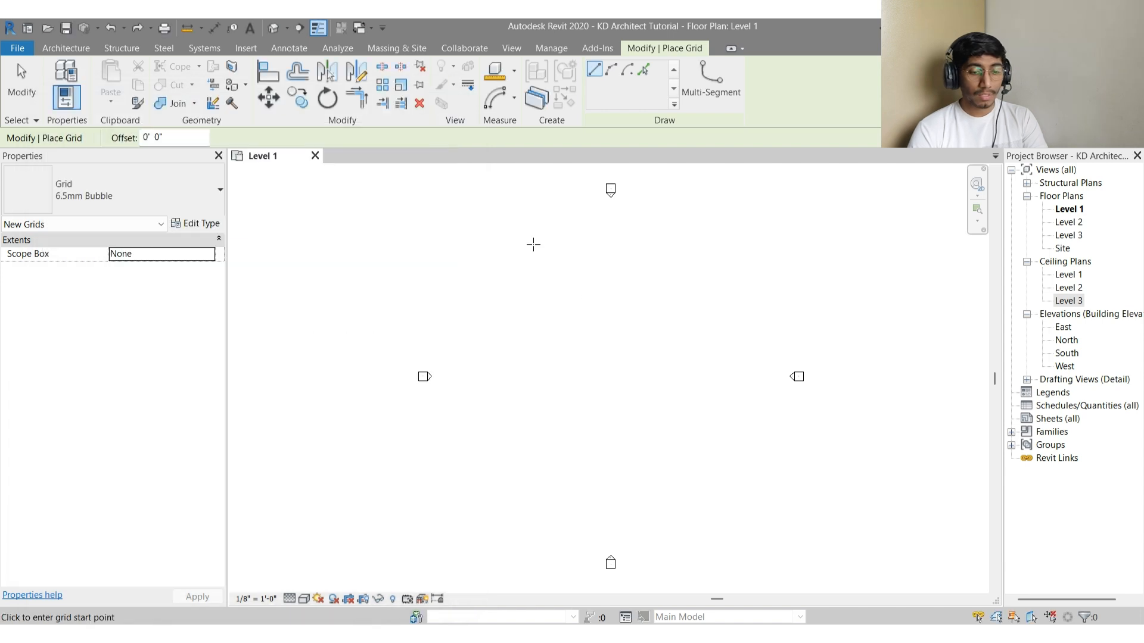
Draw one horizontal grid line in the upper part of the area enclosed by the elevation markers
middle_click_drag(589, 312, 579, 305)
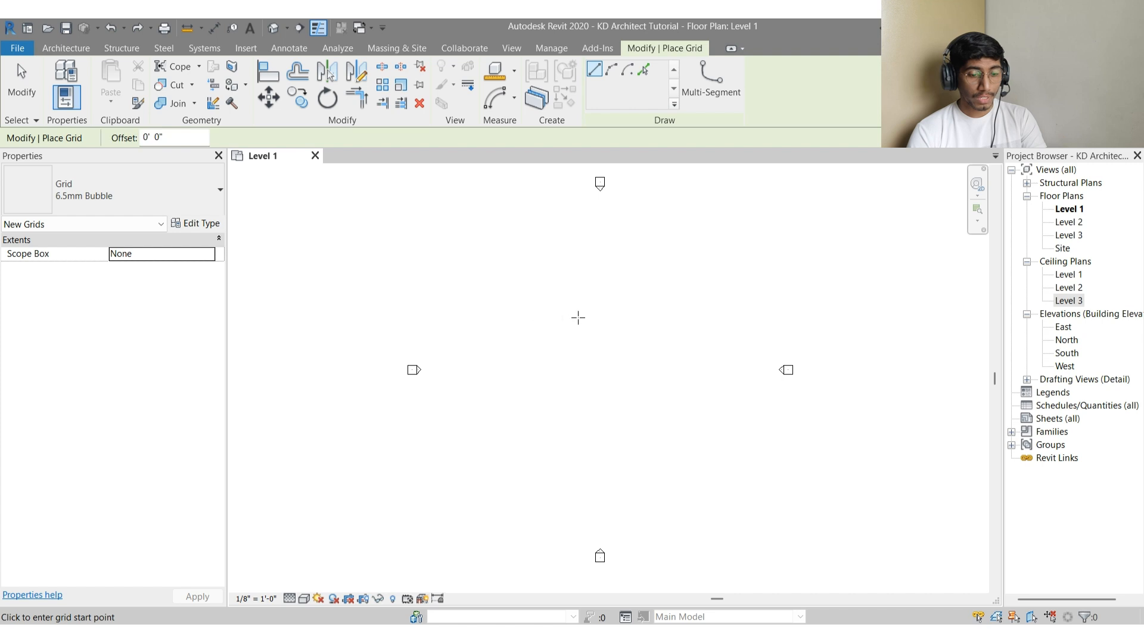
scroll(578, 317, "up", 2)
left_click(483, 316)
scroll(718, 316, "up", 2)
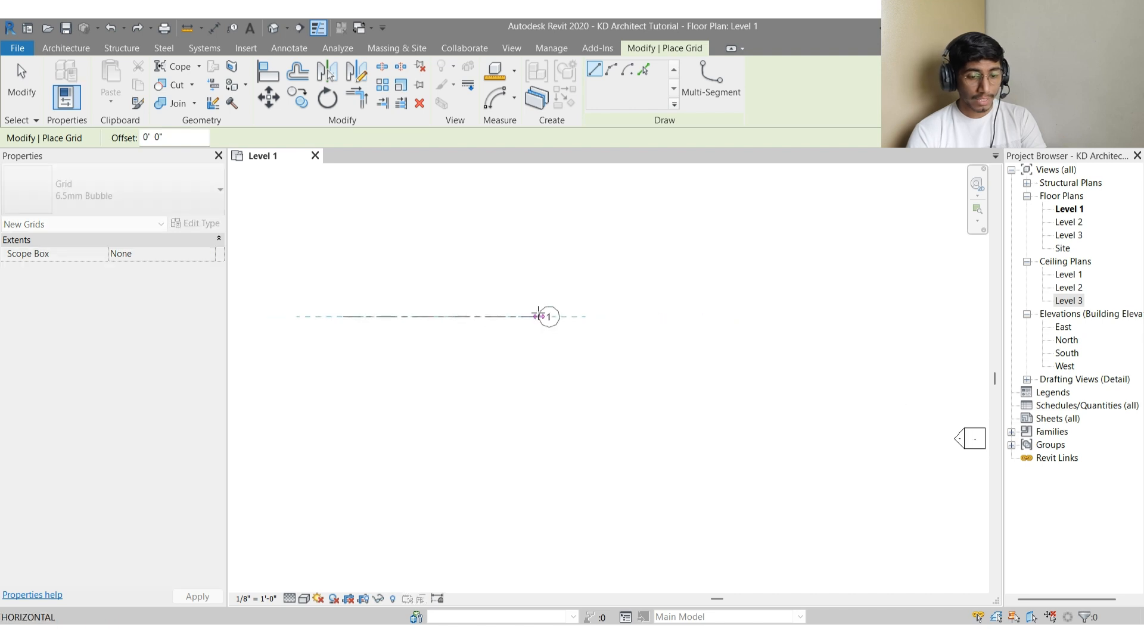
scroll(538, 314, "down", 2)
left_click(735, 315)
key("Escape")
key("Escape")
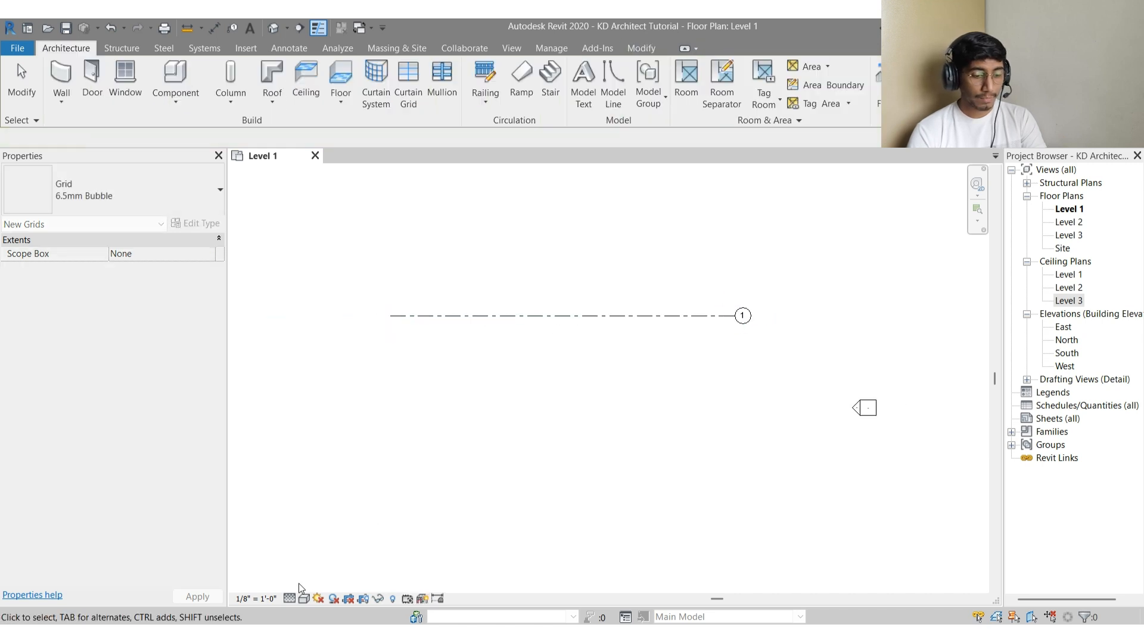
Set the Level 1 floor plan's view scale to 1/4" = 1'-0"
left_click(256, 598)
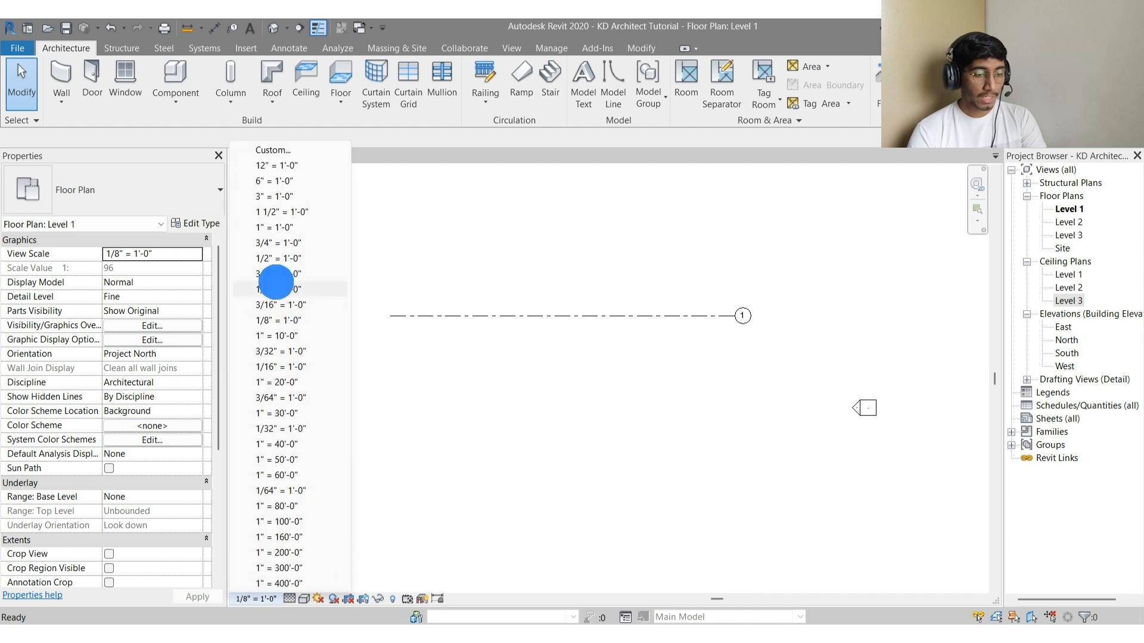
left_click(278, 289)
scroll(575, 320, "up", 2)
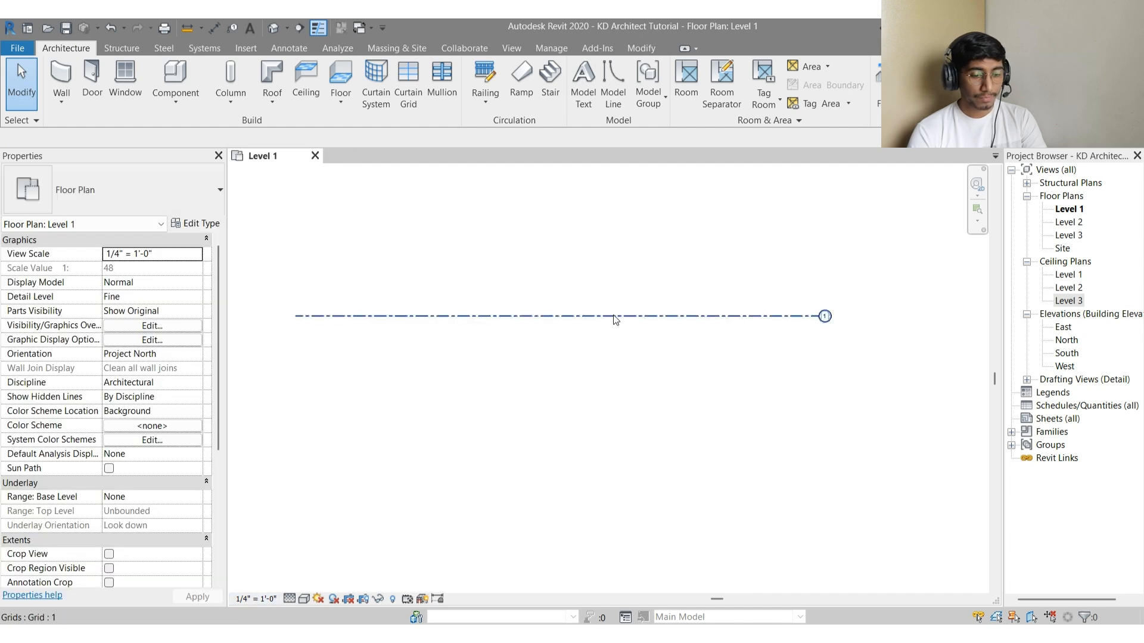
Draw three more horizontal grid lines below the first at 10'-0" spacing, with their ends aligned to it
left_click(613, 316)
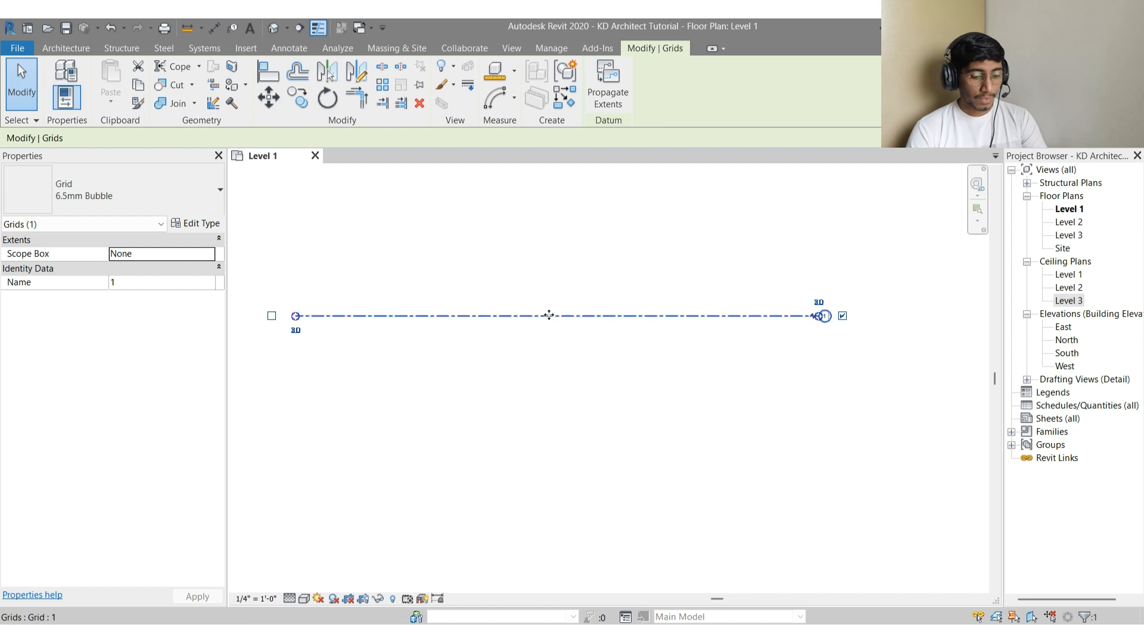
key("g")
key("r")
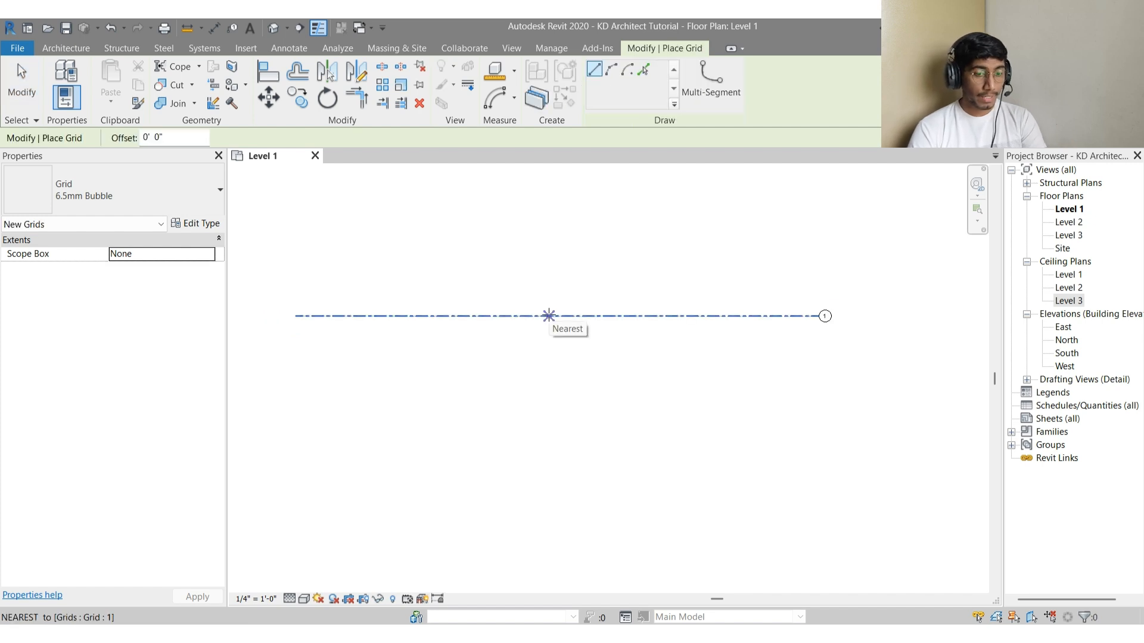
left_click(296, 377)
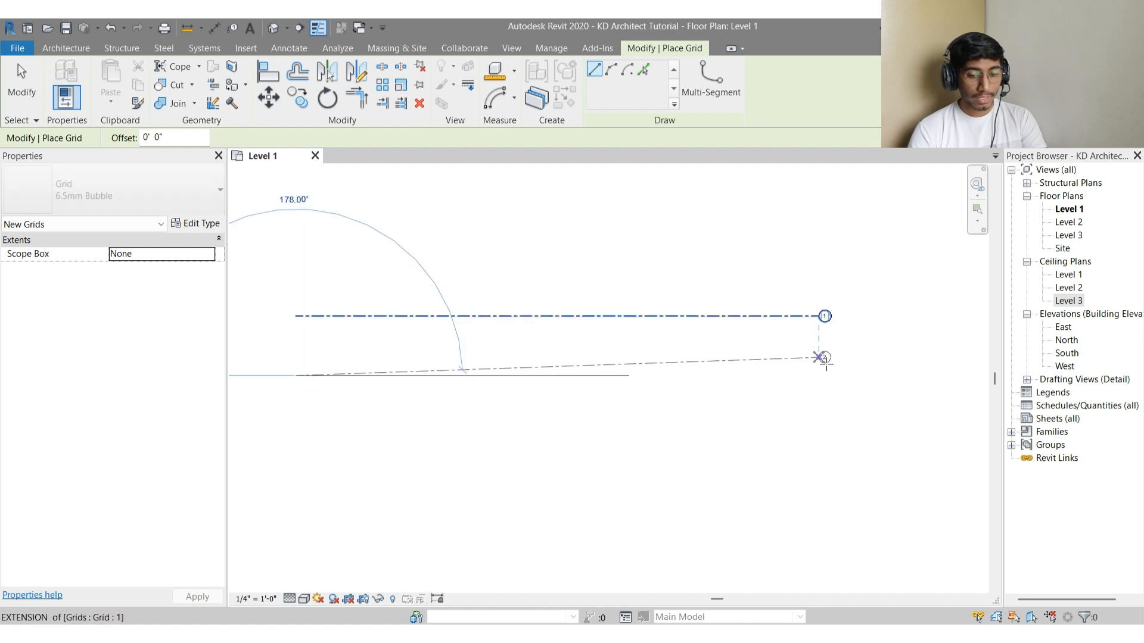
left_click(821, 375)
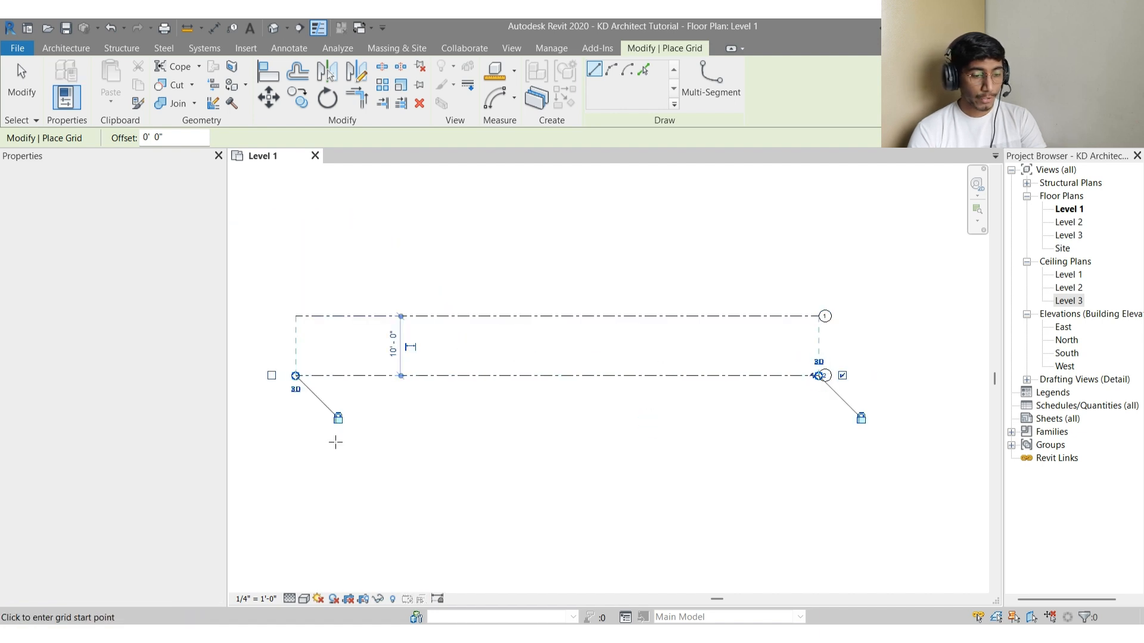
left_click(296, 434)
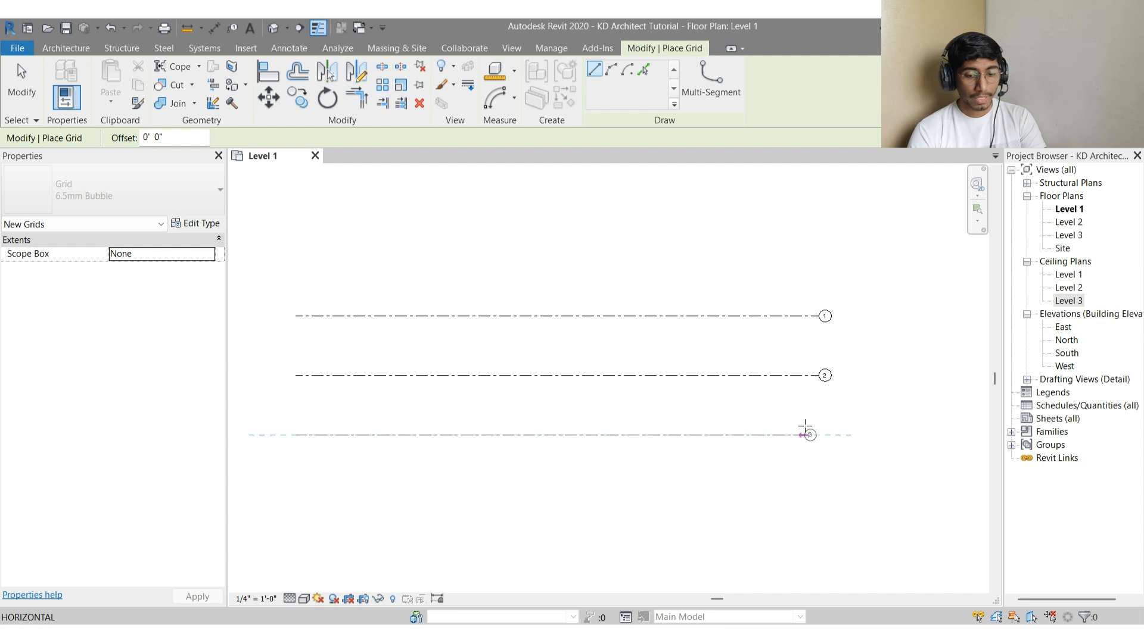
left_click(821, 434)
scroll(717, 316, "down", 1)
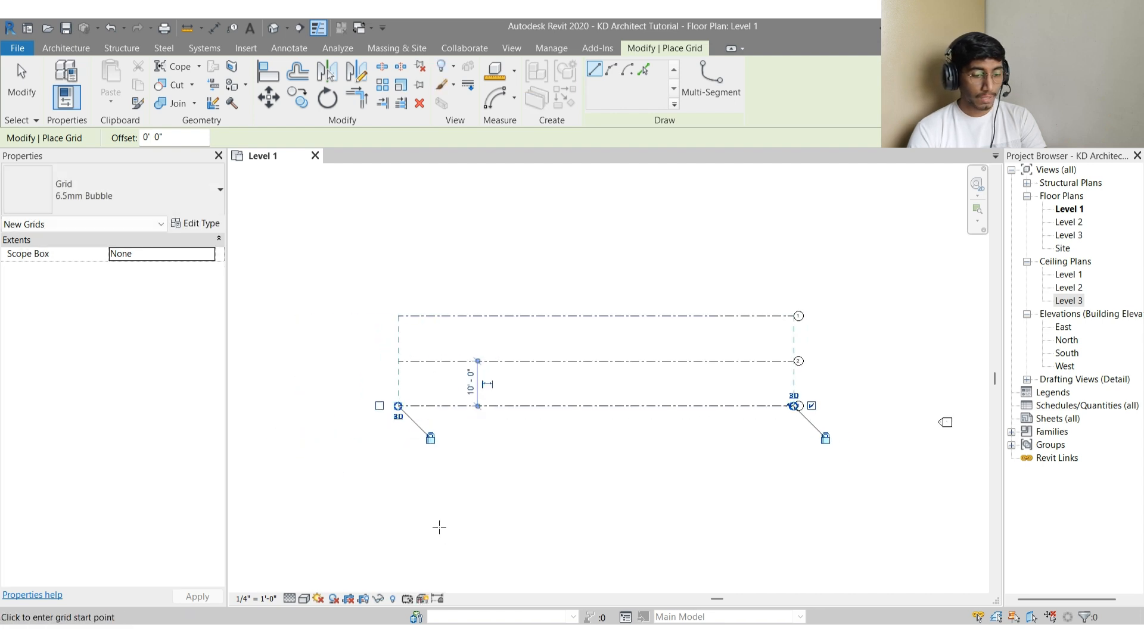
left_click(399, 453)
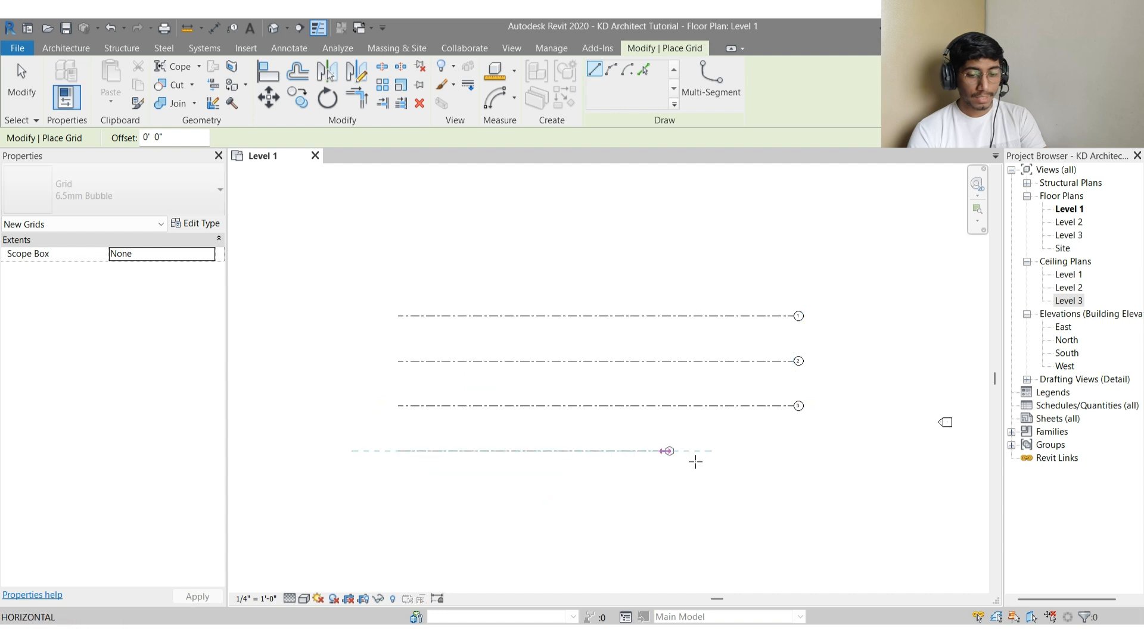
left_click(797, 450)
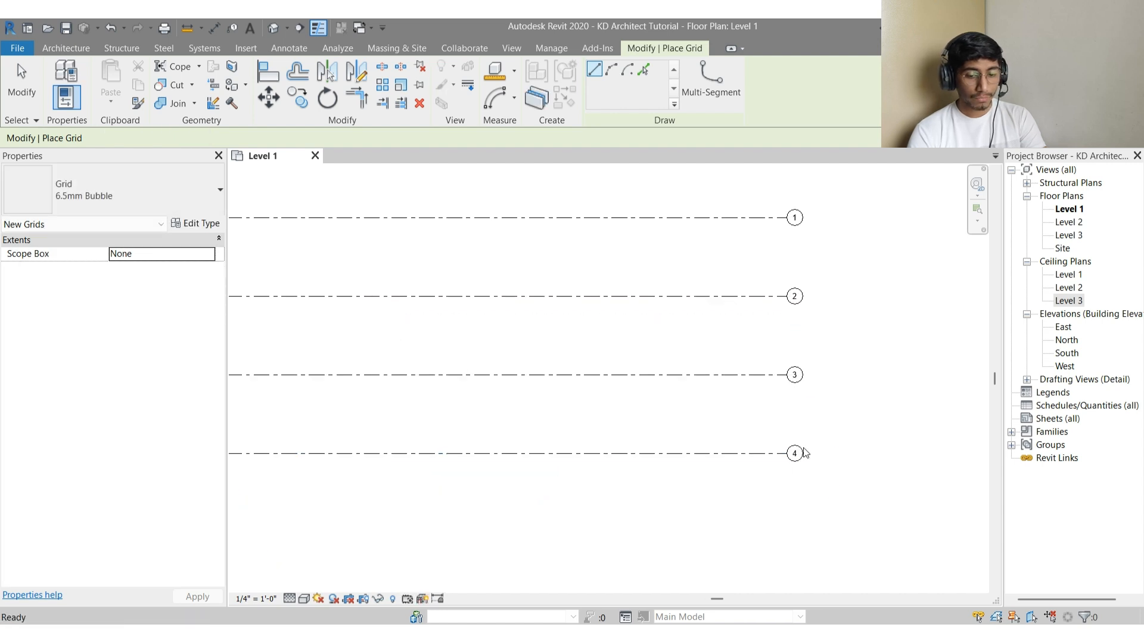
key("Escape")
Draw a vertical grid line crossing all four horizontal grids near their left ends, with its bubble at the top
left_click(702, 449)
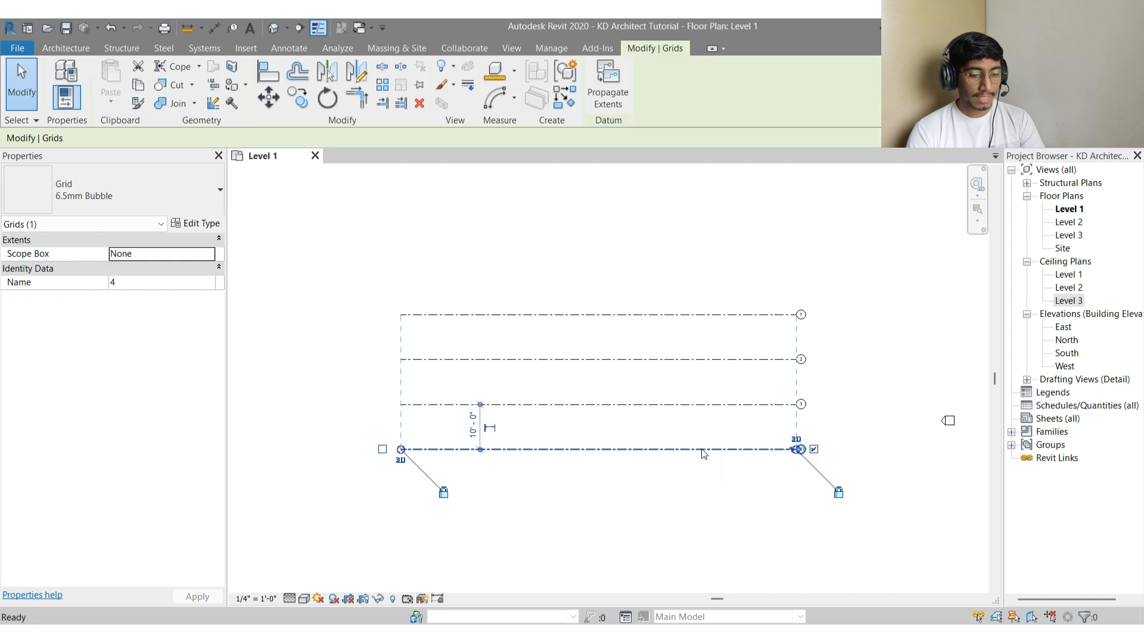
key("g")
key("r")
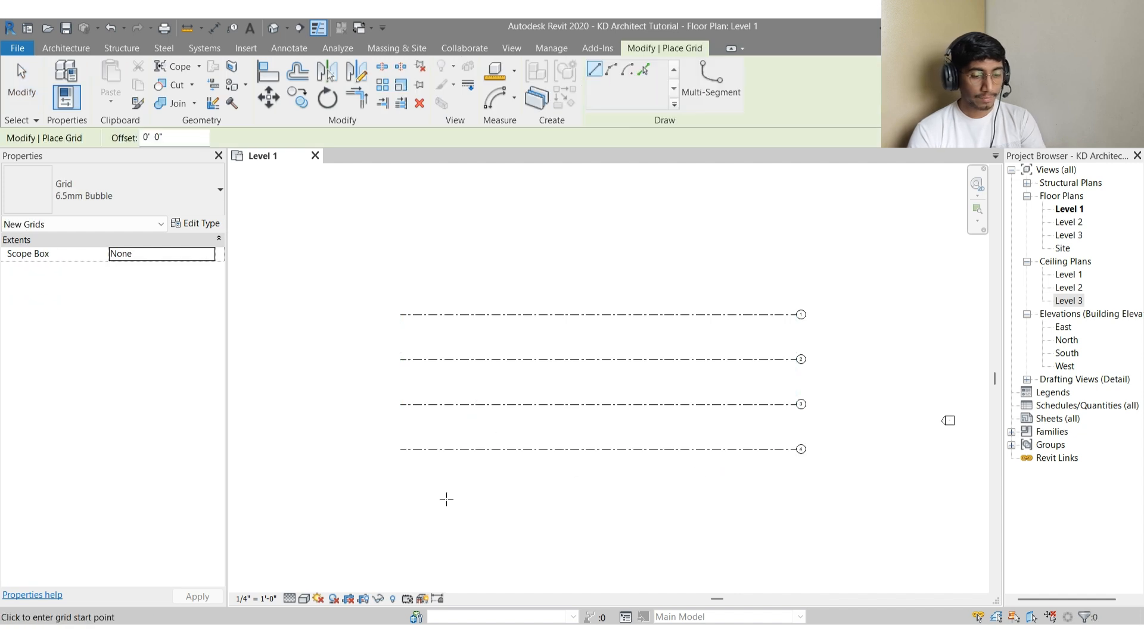
left_click(446, 499)
left_click(445, 253)
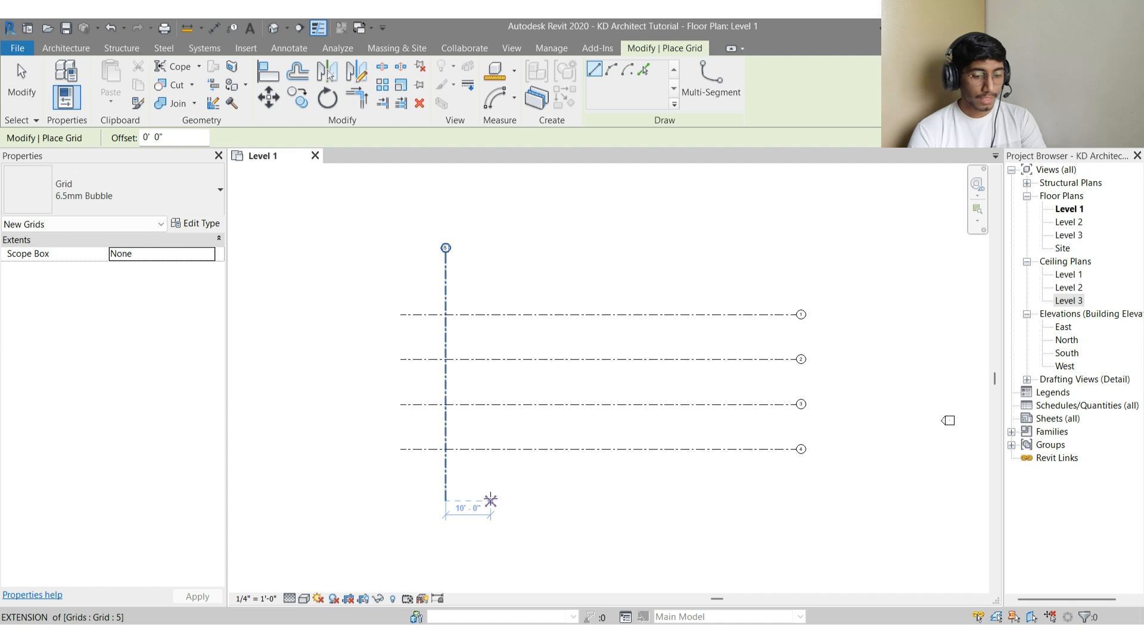
Draw three more vertical grid lines to the right of the first, spaced 15'-0", 15'-0" and 20'-0" apart, with their ends aligned
left_click(491, 501)
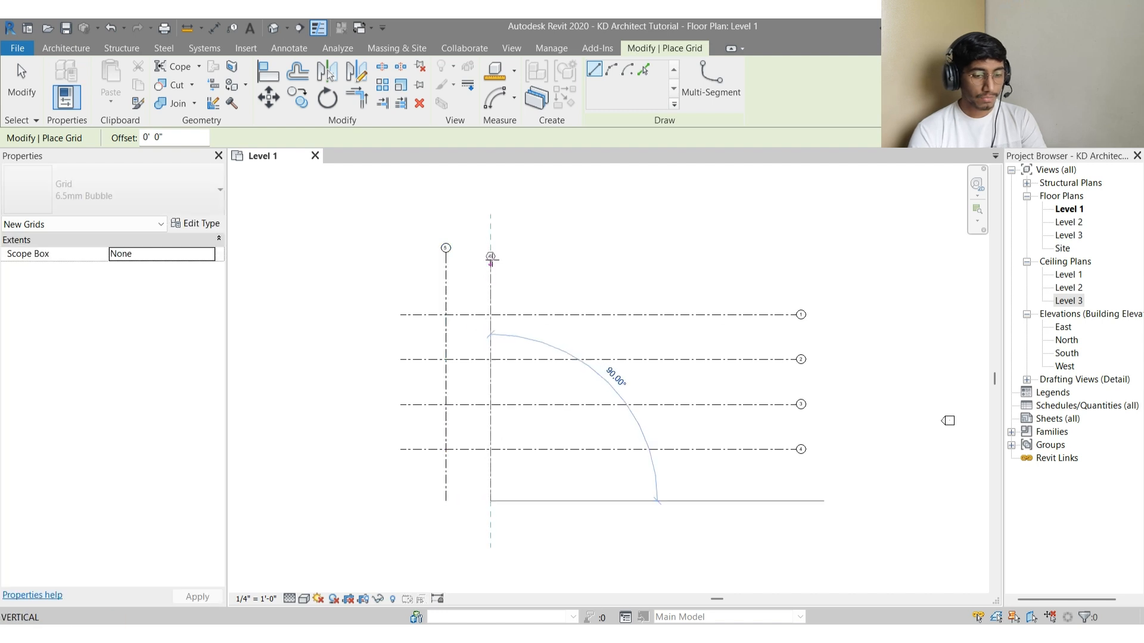
key("Escape")
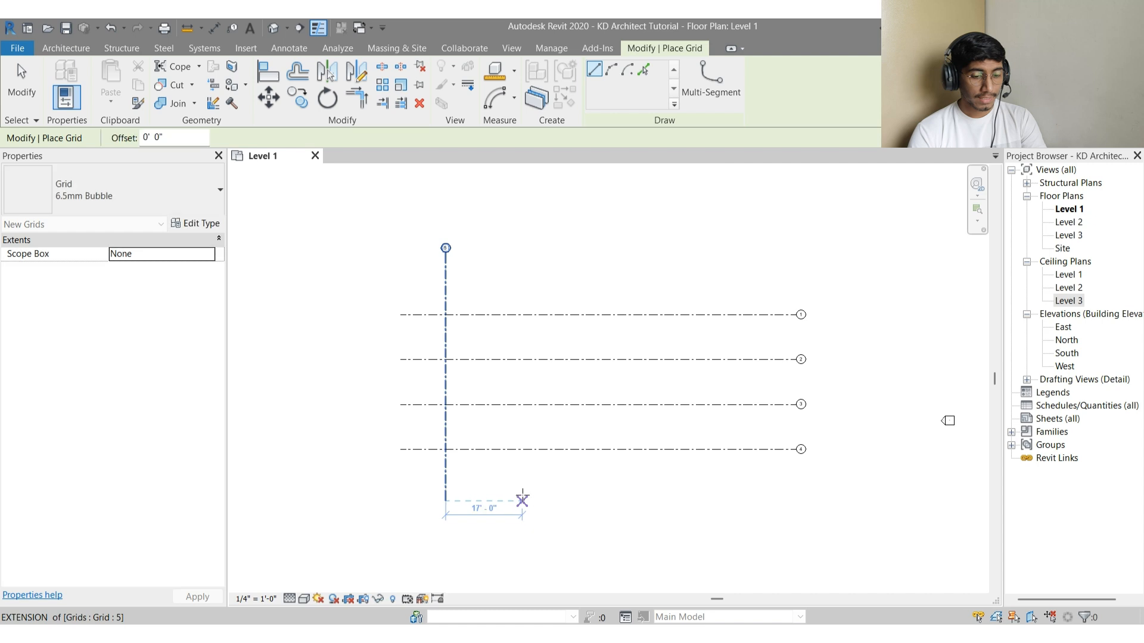
left_click(513, 501)
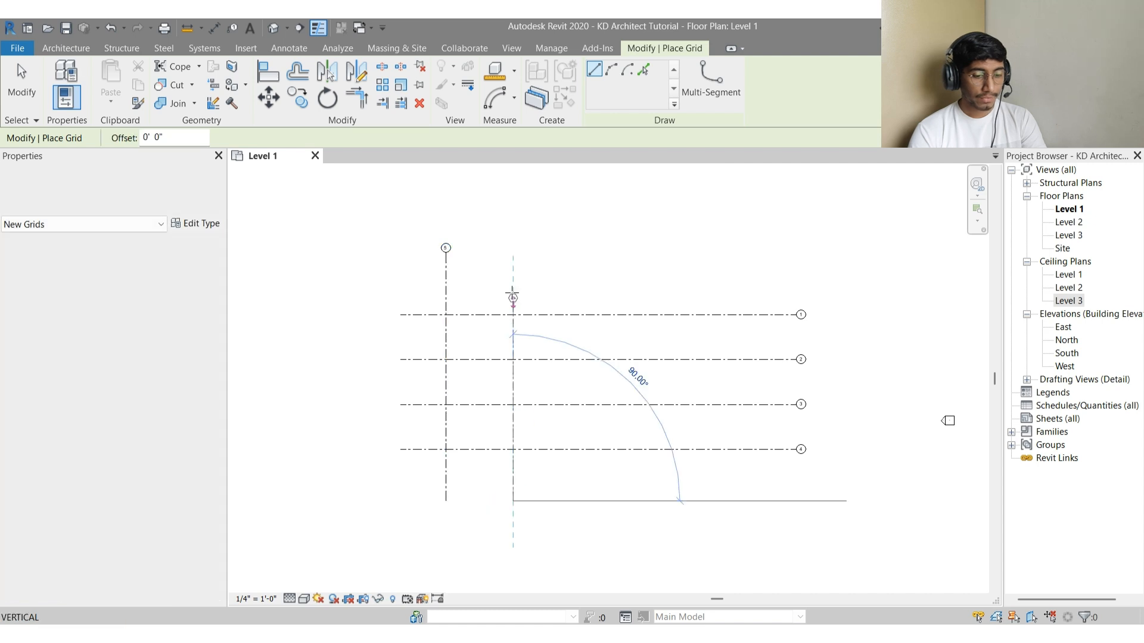
left_click(513, 253)
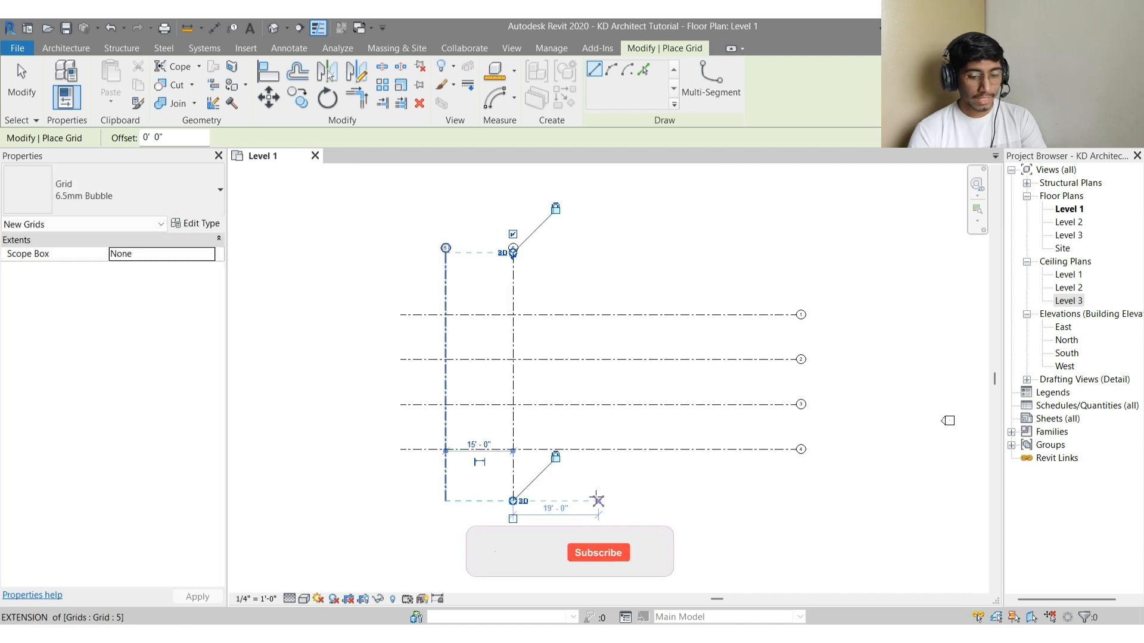
left_click(581, 501)
left_click(580, 253)
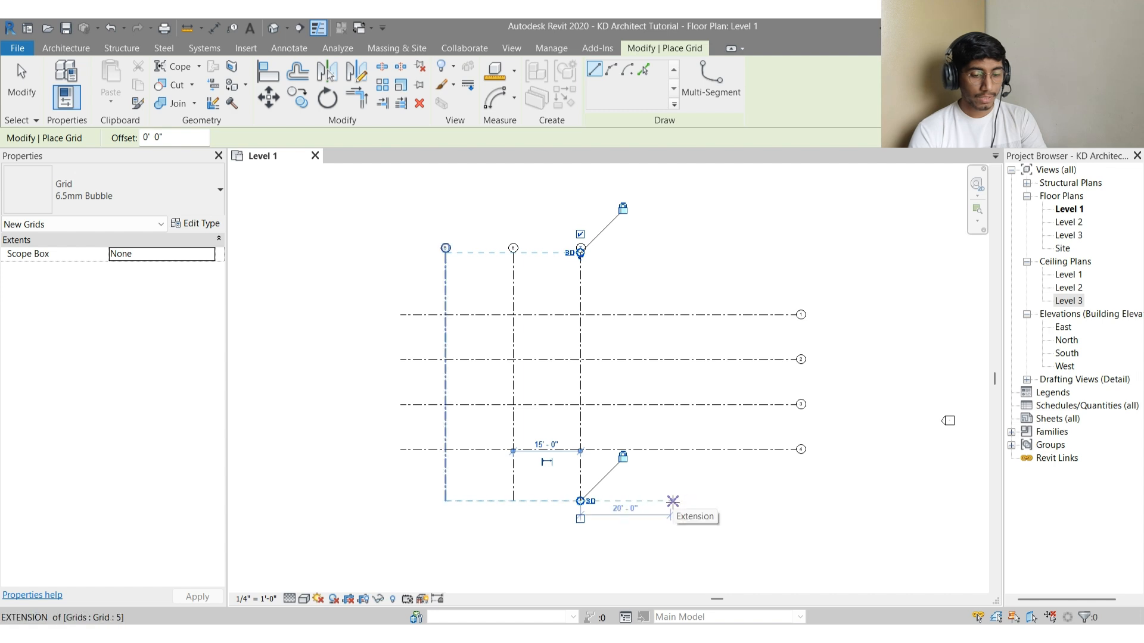
left_click(673, 501)
left_click(670, 248)
key("Escape")
key("Escape")
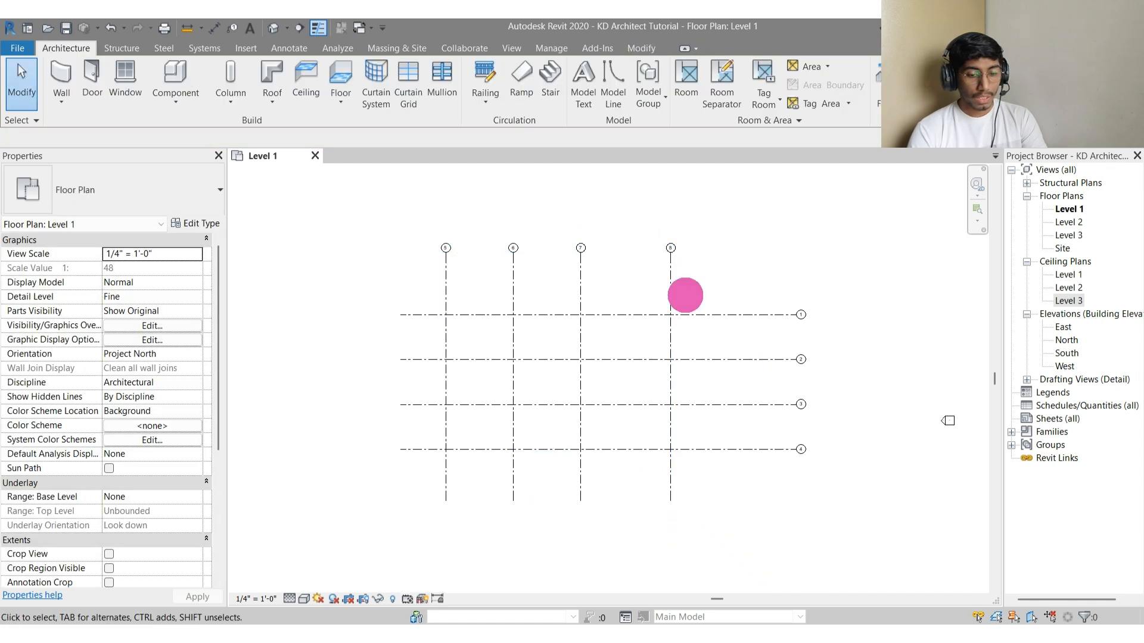
Examine the grid layout and the Multi-Segment option of the Grid command
middle_click_drag(685, 294, 638, 286)
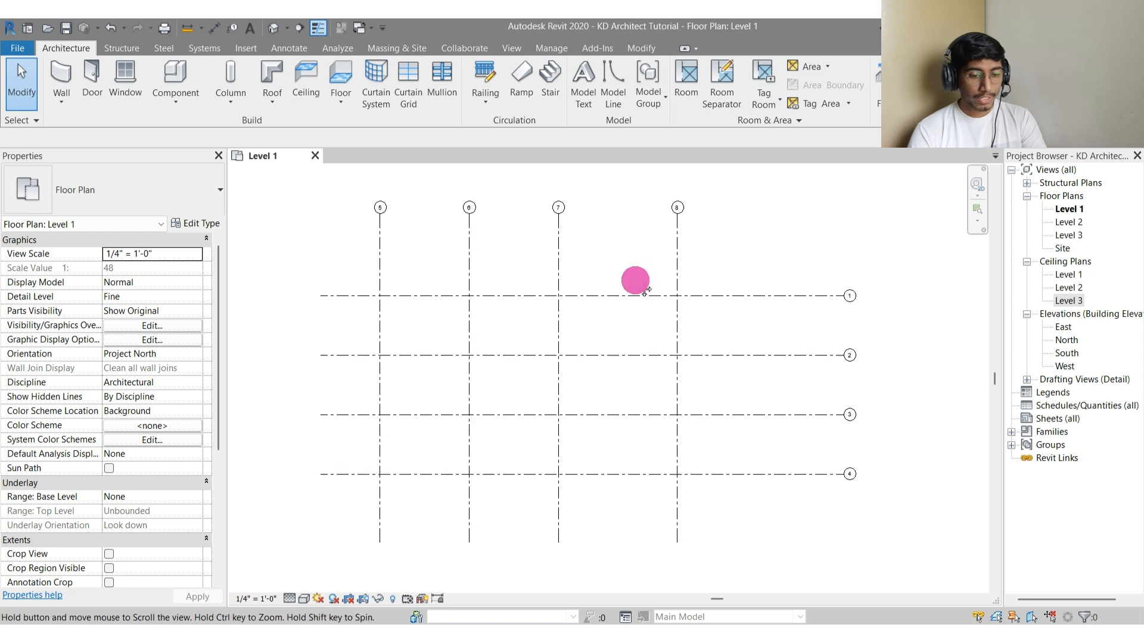
scroll(632, 268, "up", 2)
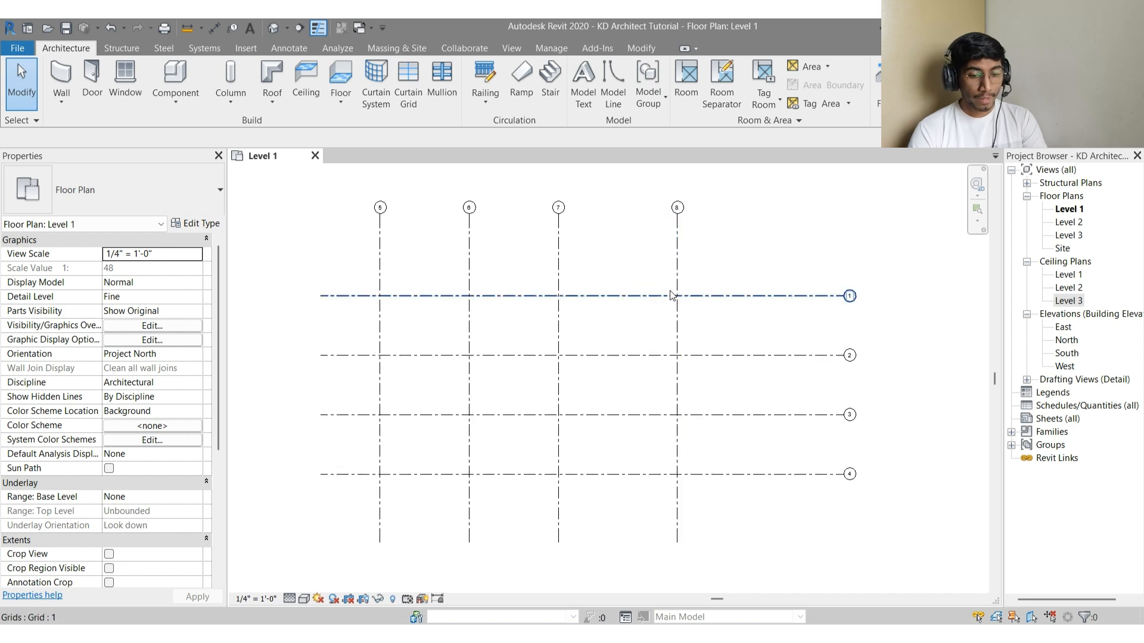
scroll(515, 301, "down", 2)
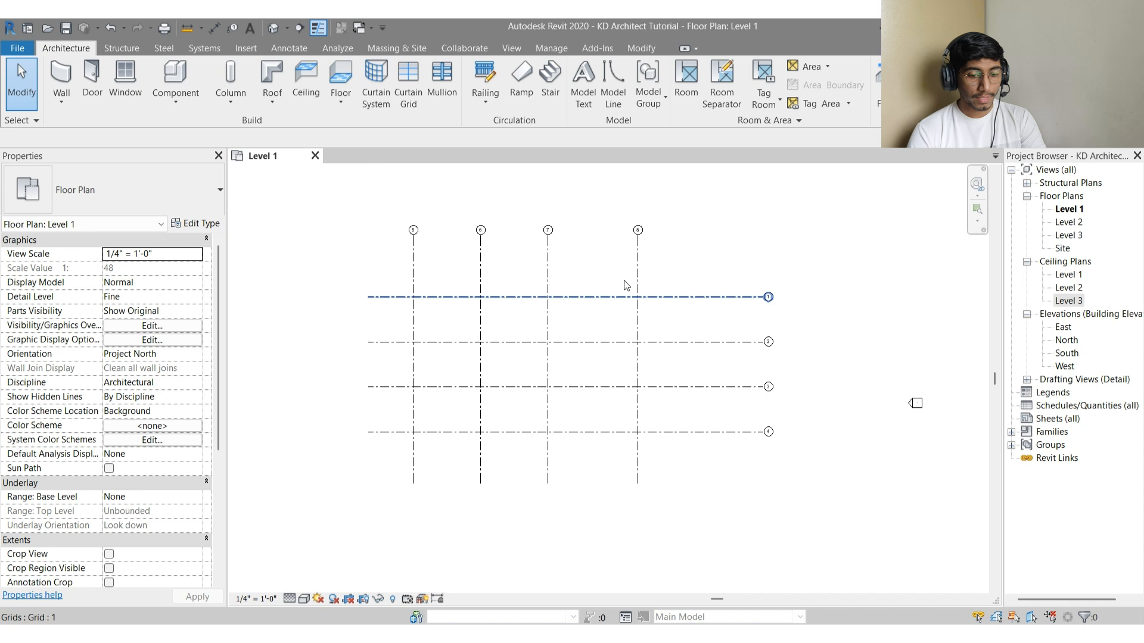
middle_click_drag(626, 281, 581, 289)
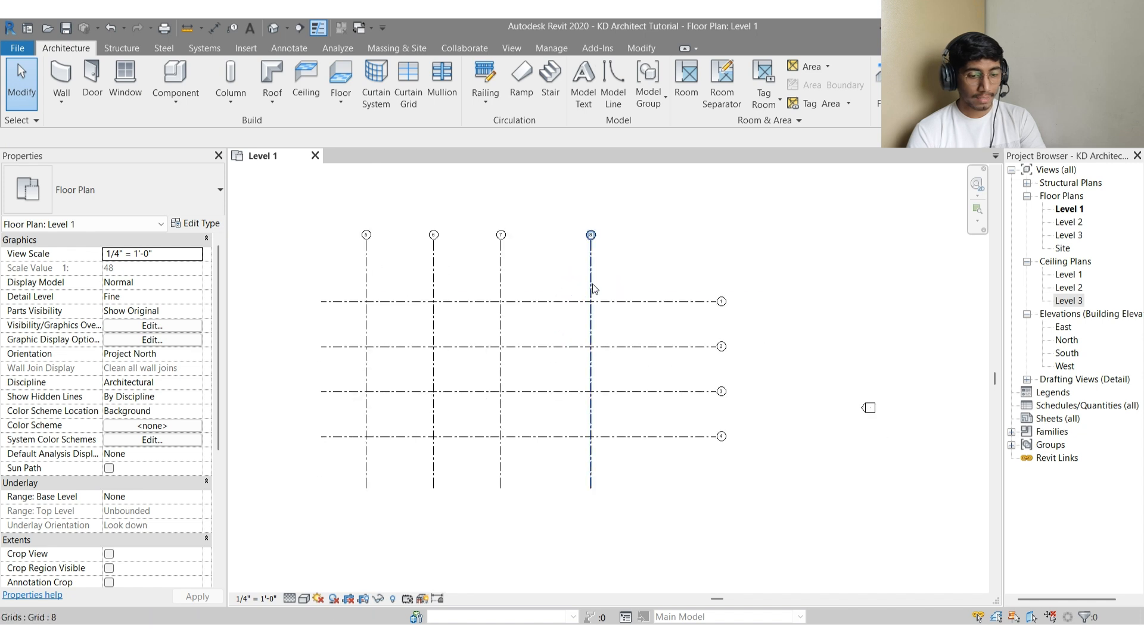
left_click(592, 287)
key("g")
key("r")
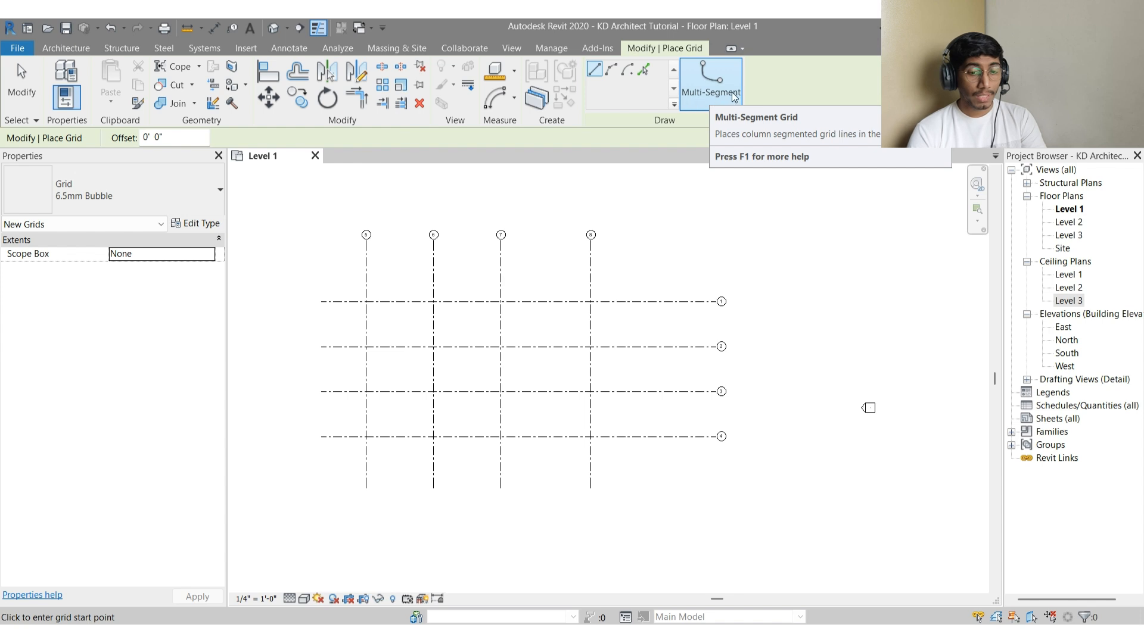
scroll(587, 387, "down", 5)
scroll(589, 292, "up", 3)
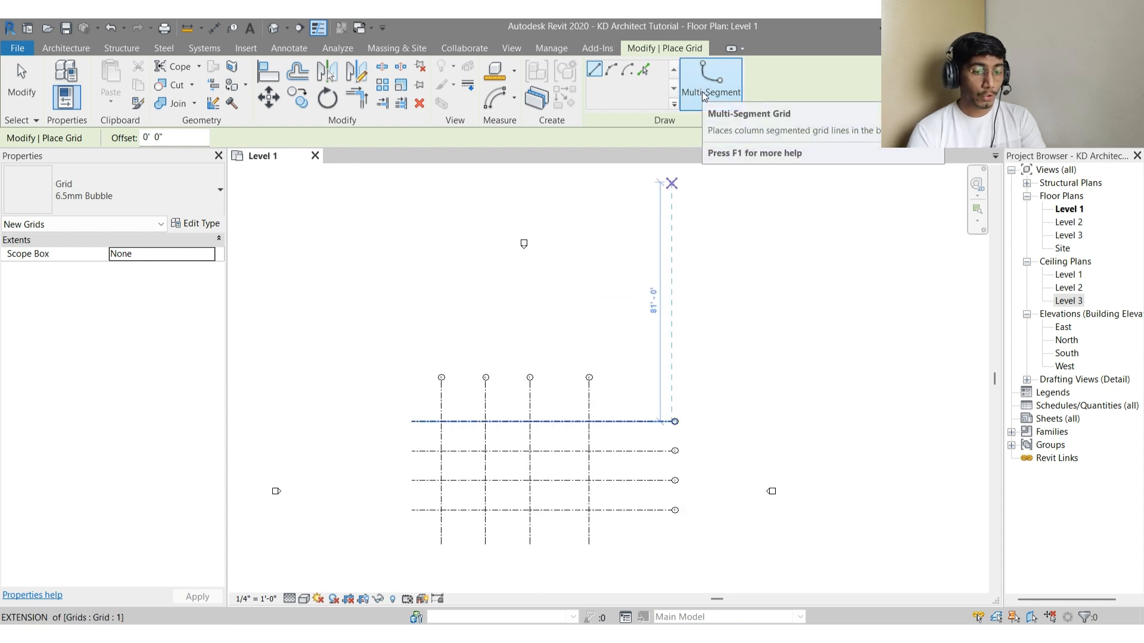
key("Escape")
key("Escape")
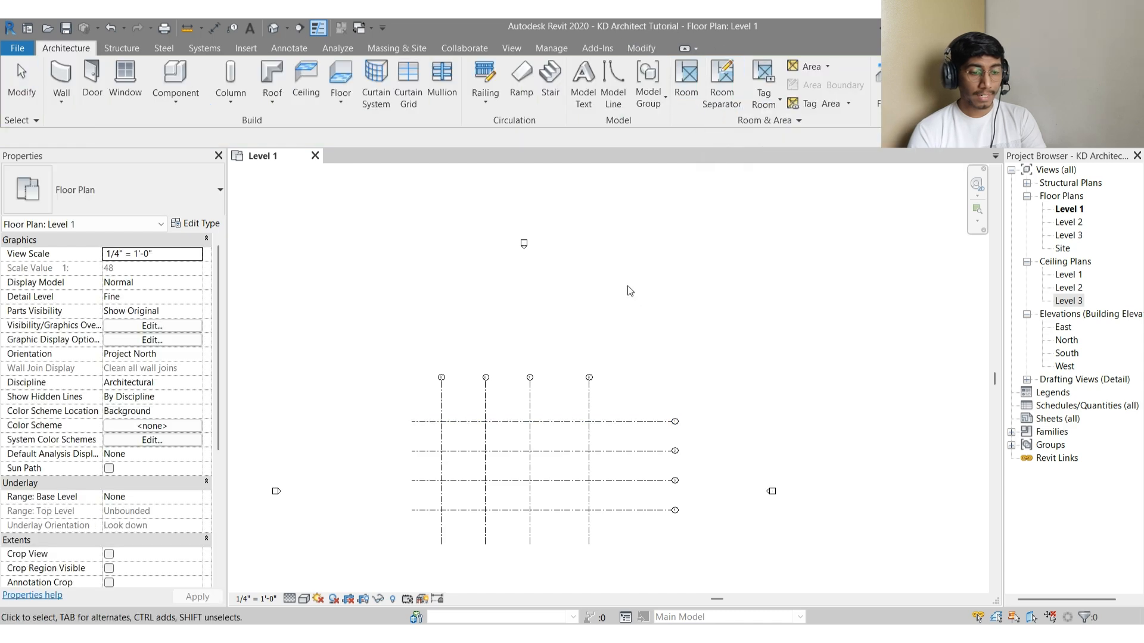
Sketch a five-segment stepped multi-segment grid line above the existing grid, with a last segment about 26'-0" long, and finish the sketch
left_click(1012, 85)
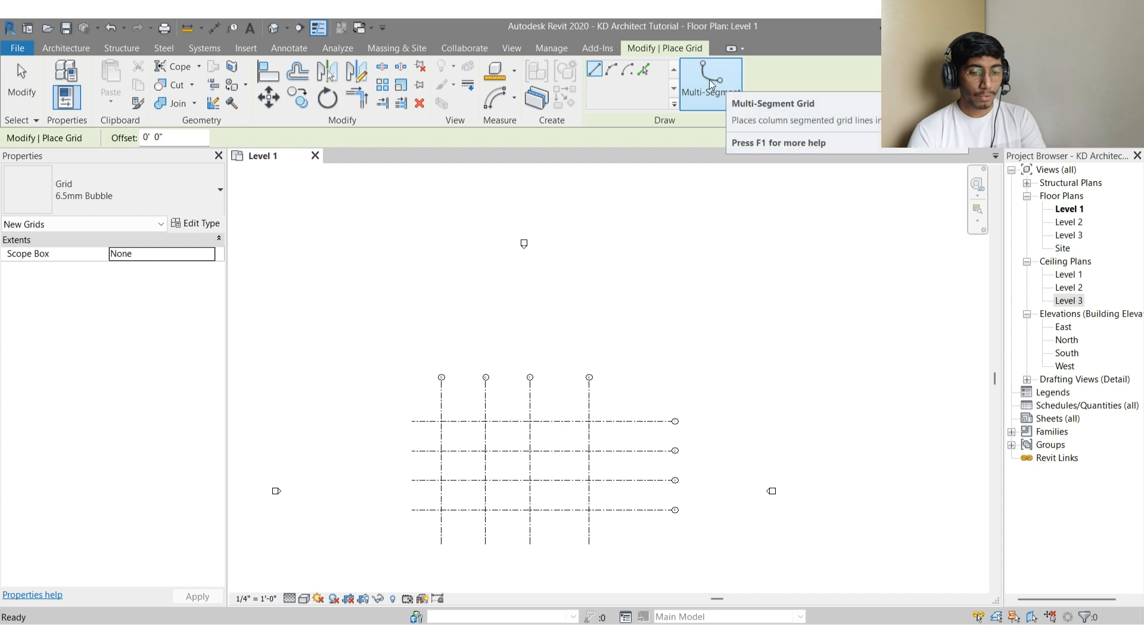
left_click(709, 80)
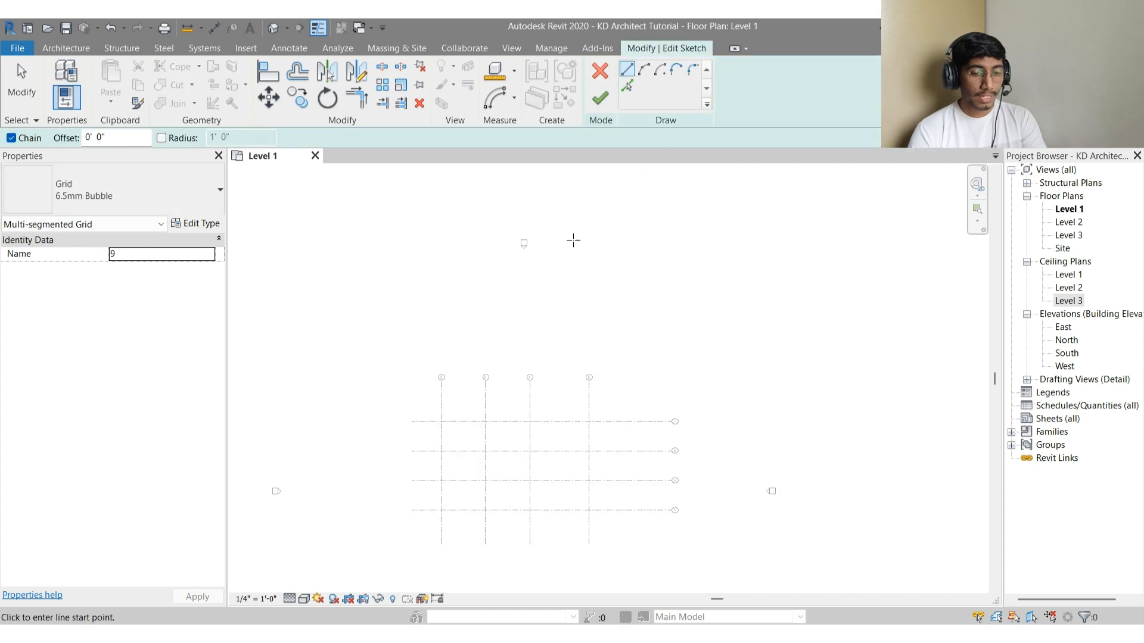
left_click(434, 278)
left_click(559, 278)
left_click(558, 320)
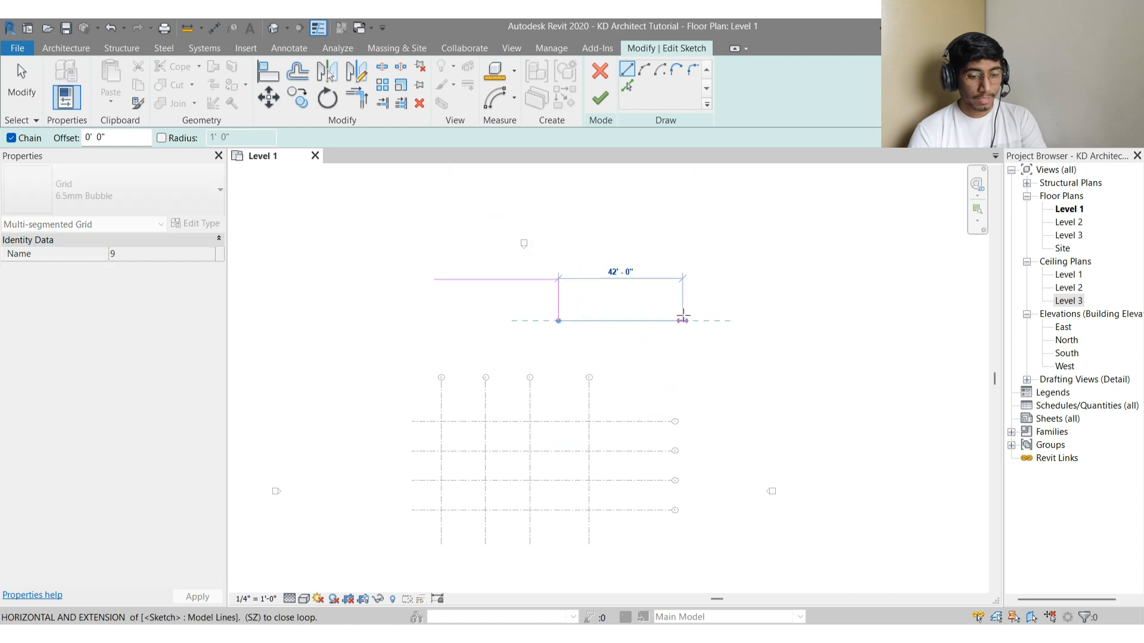
left_click(683, 320)
left_click(683, 347)
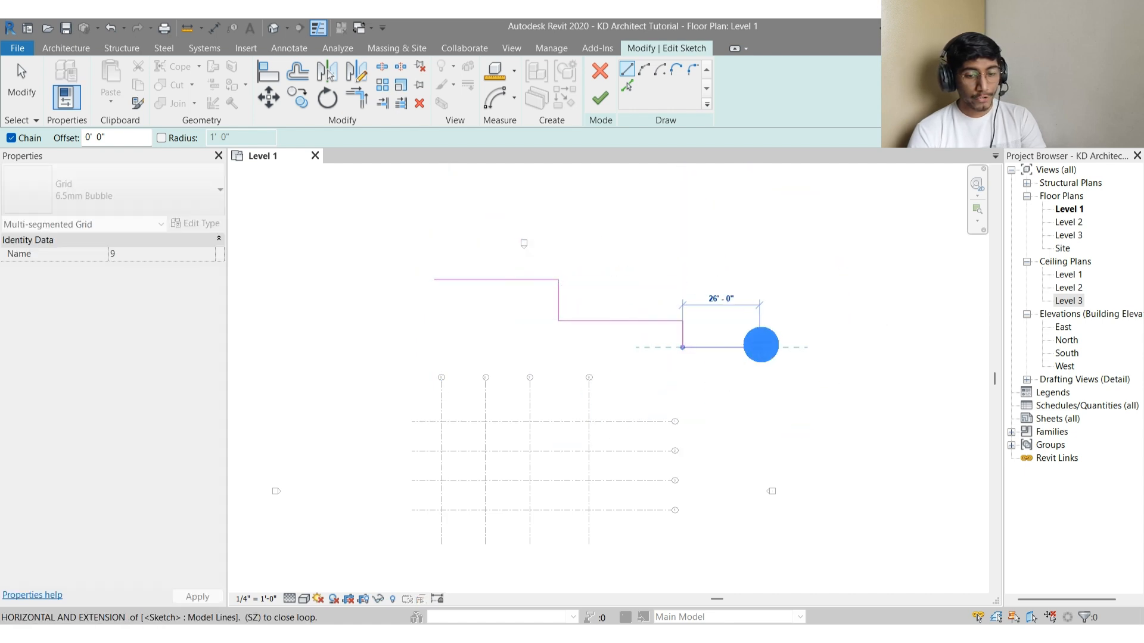
left_click(762, 348)
left_click(599, 98)
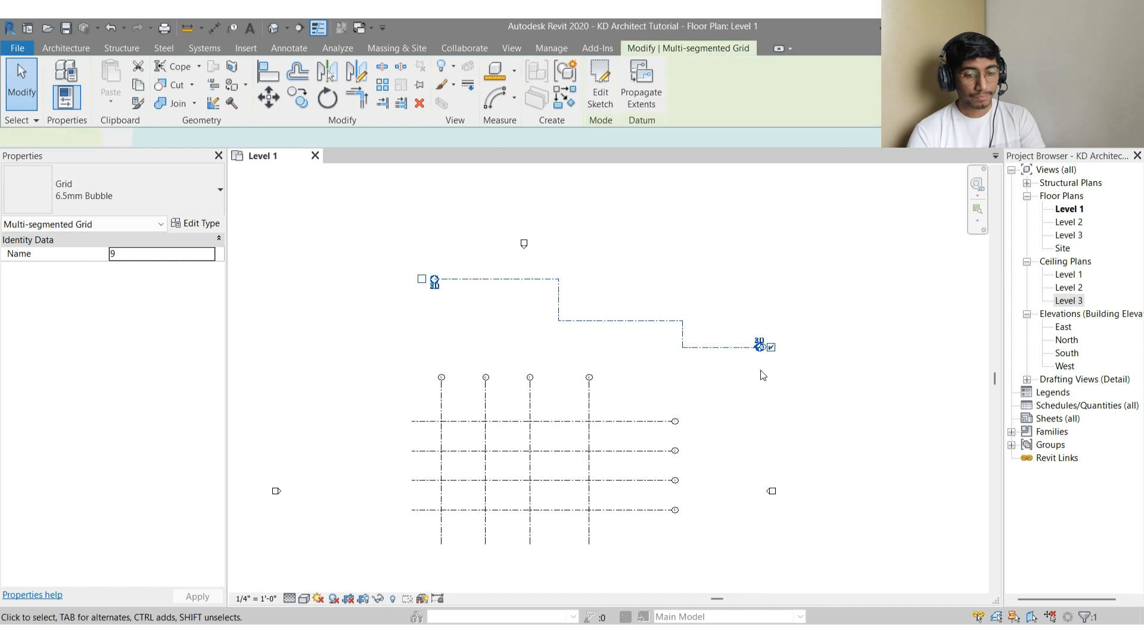
Delete the stepped multi-segment grid line from the plan
key("Escape")
left_click(727, 348)
scroll(718, 346, "up", 2)
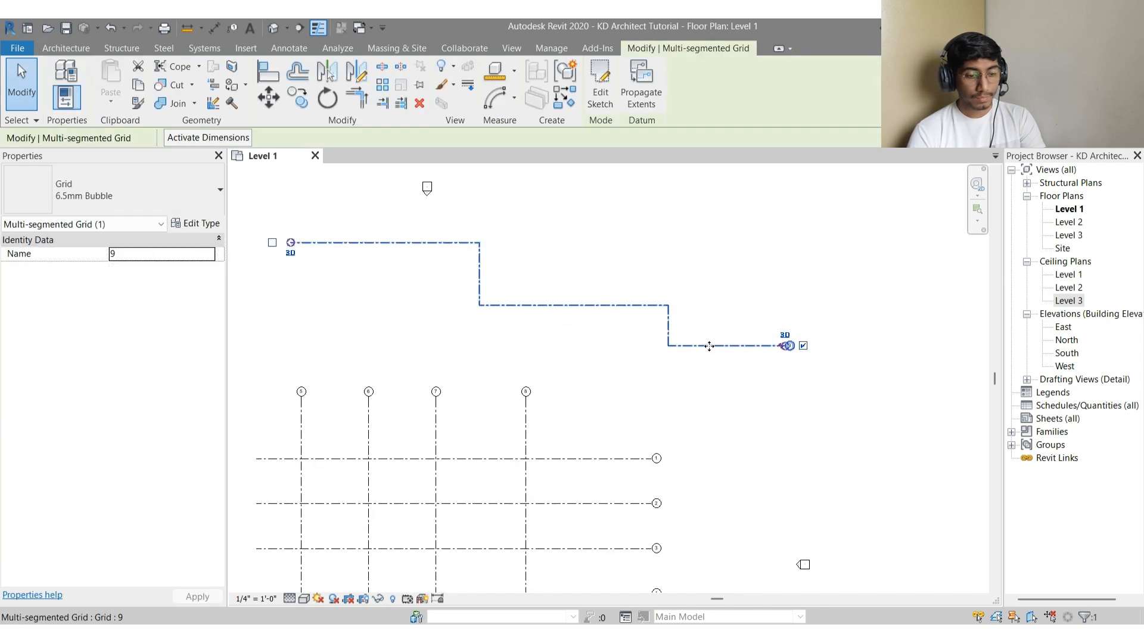
key("Escape")
left_click(709, 347)
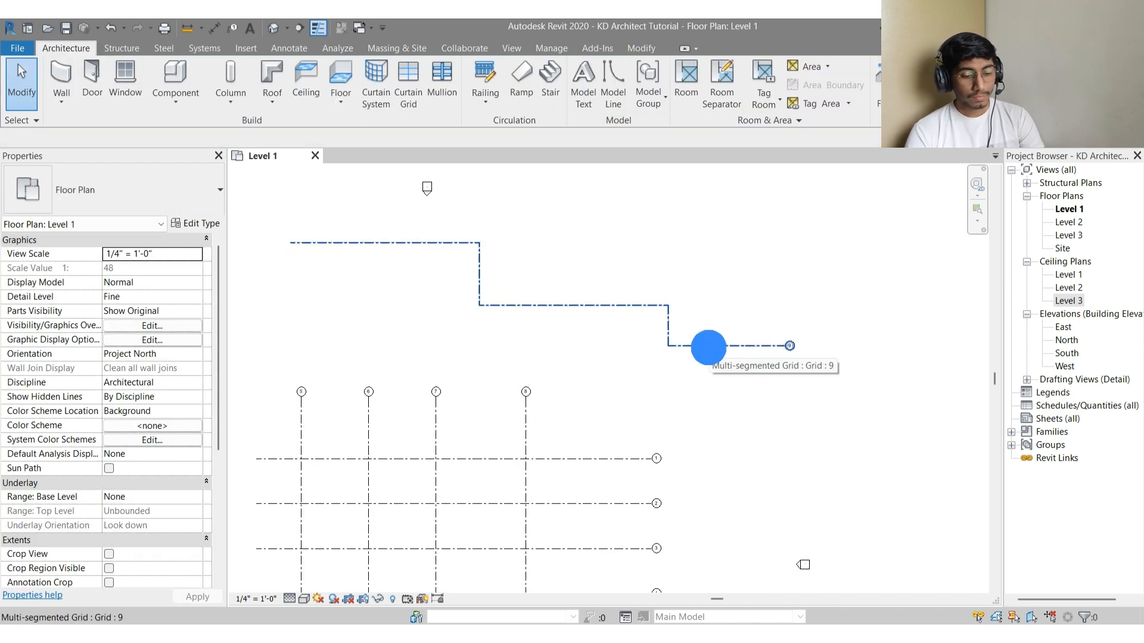
key("Delete")
scroll(748, 292, "down", 5)
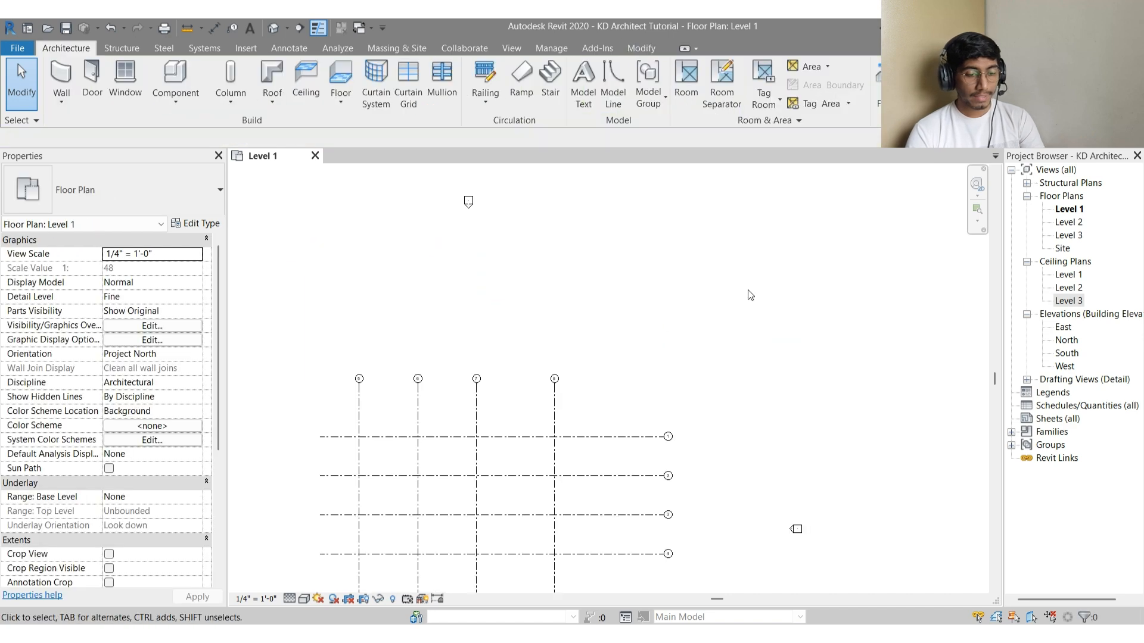
Show the bubble at the lower end of vertical grid 5
scroll(584, 430, "up", 4)
middle_click_drag(583, 429, 478, 416)
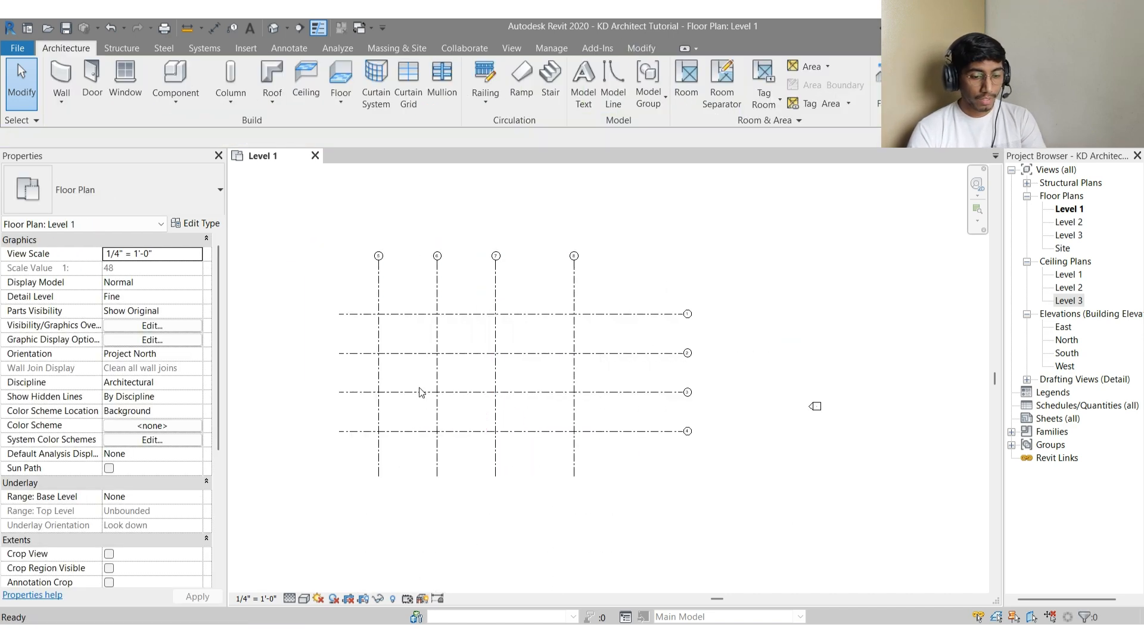
left_click(380, 370)
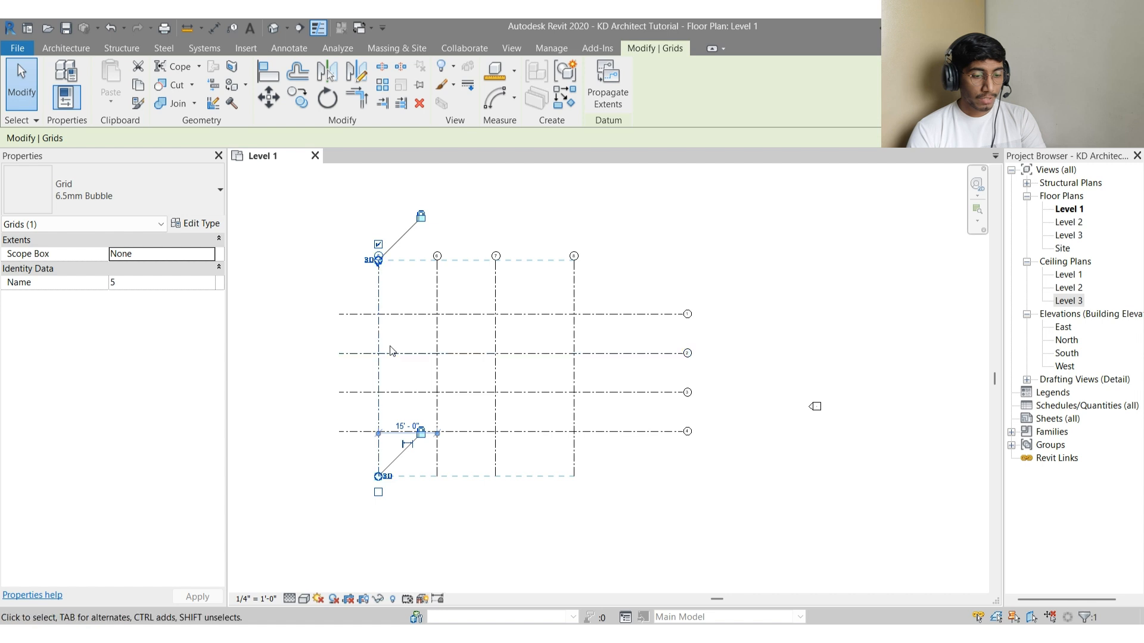
scroll(379, 498, "up", 2)
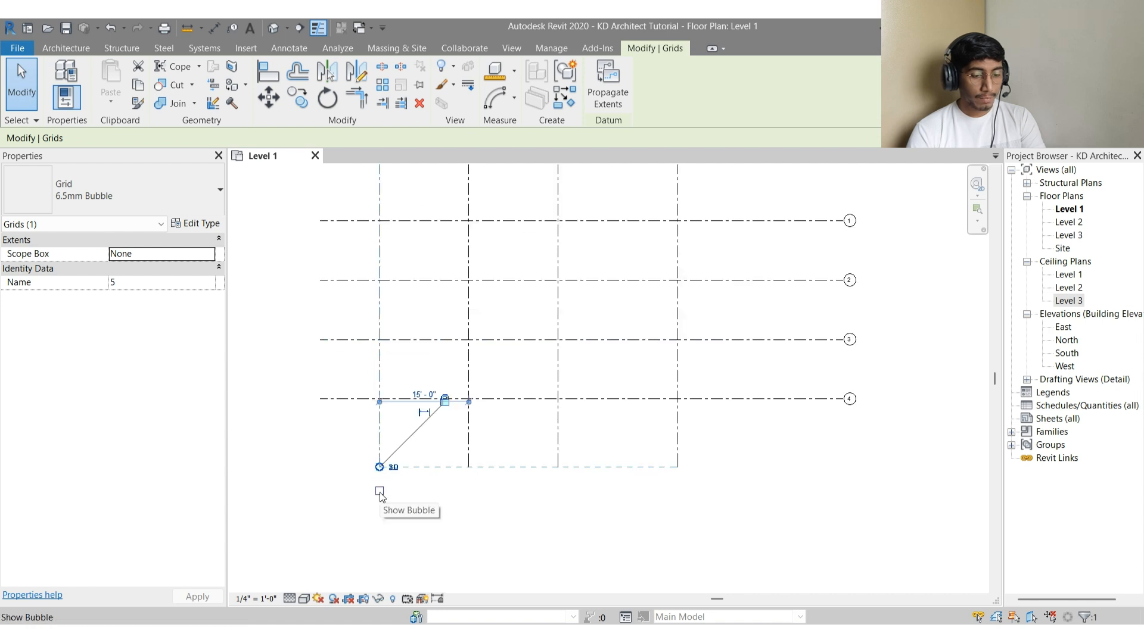
left_click(380, 494)
scroll(466, 481, "down", 3)
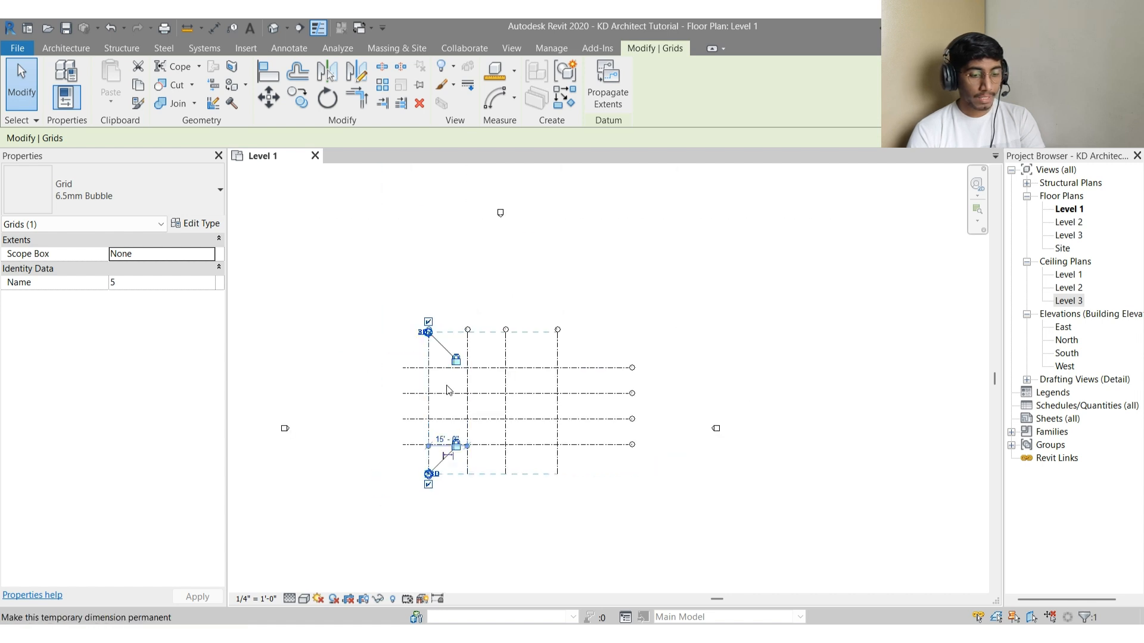
left_click(444, 385)
scroll(432, 391, "up", 2)
left_click(431, 532)
scroll(435, 551, "up", 2)
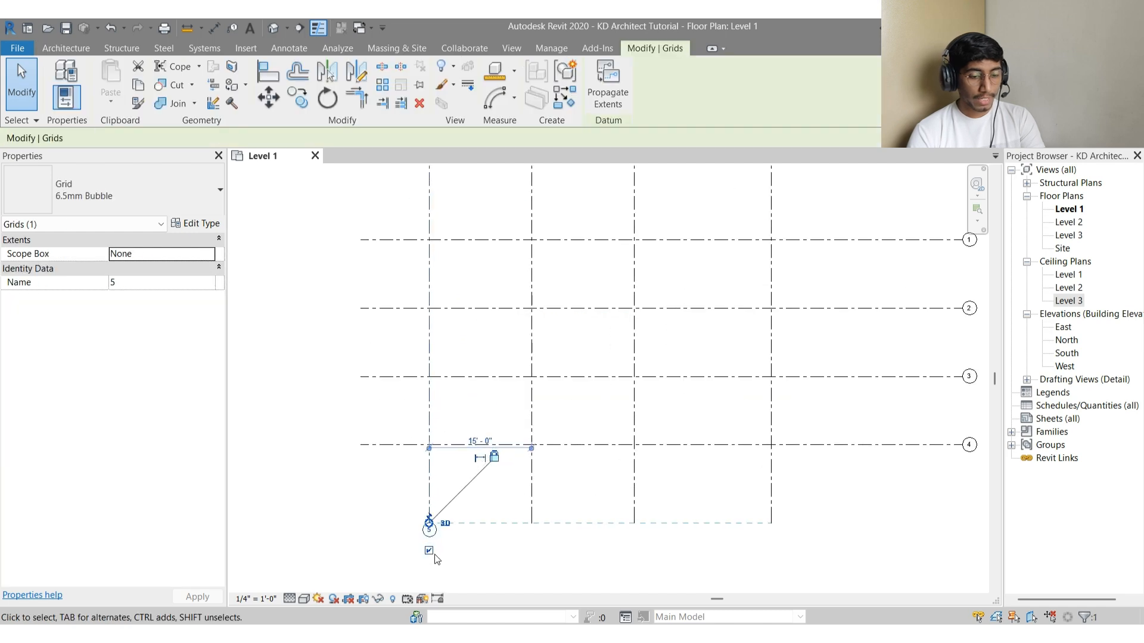
Hide the bubbles at both ends of vertical grid 5 and undo all of its bubble changes
scroll(444, 559, "down", 2)
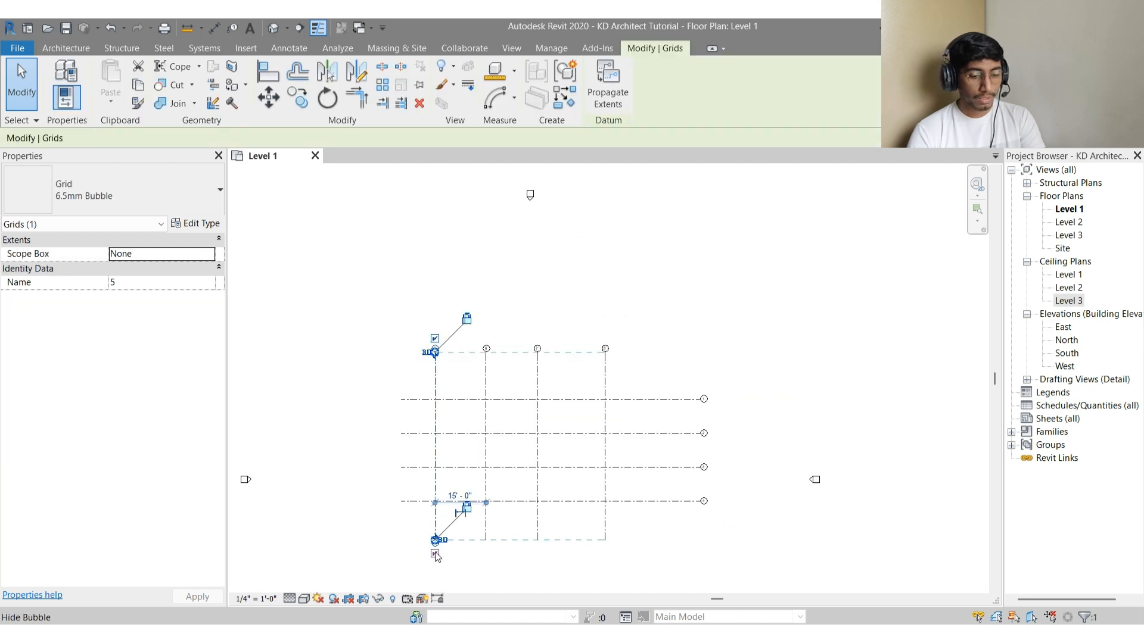
left_click(436, 555)
scroll(430, 340, "up", 2)
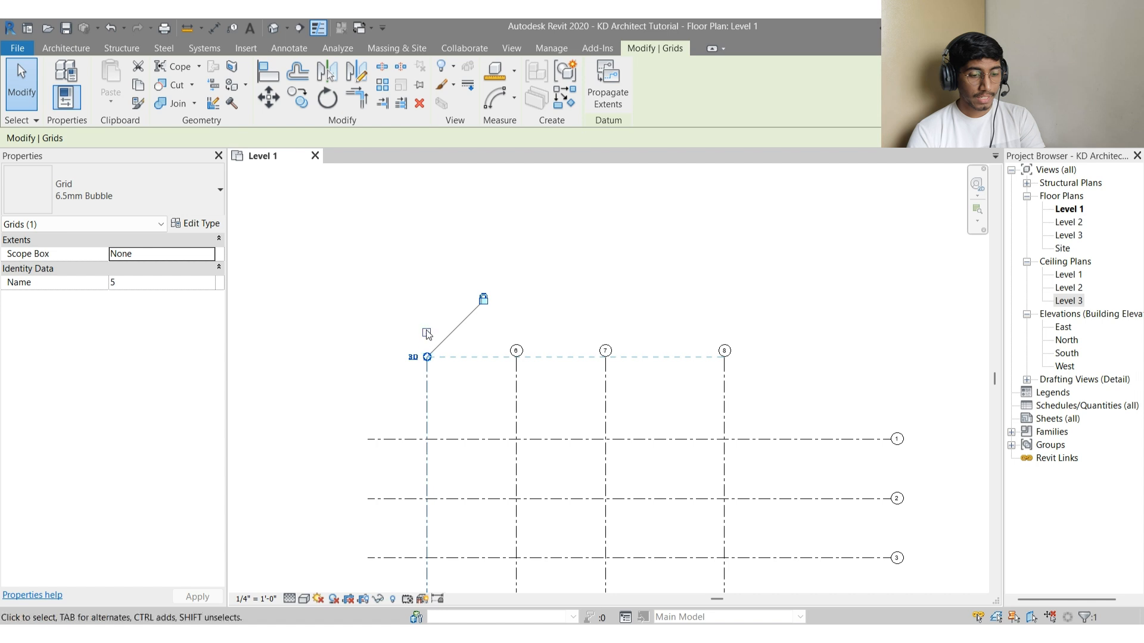
scroll(440, 266, "down", 3)
left_click(440, 267)
scroll(427, 402, "up", 4)
middle_click_drag(427, 401, 426, 310)
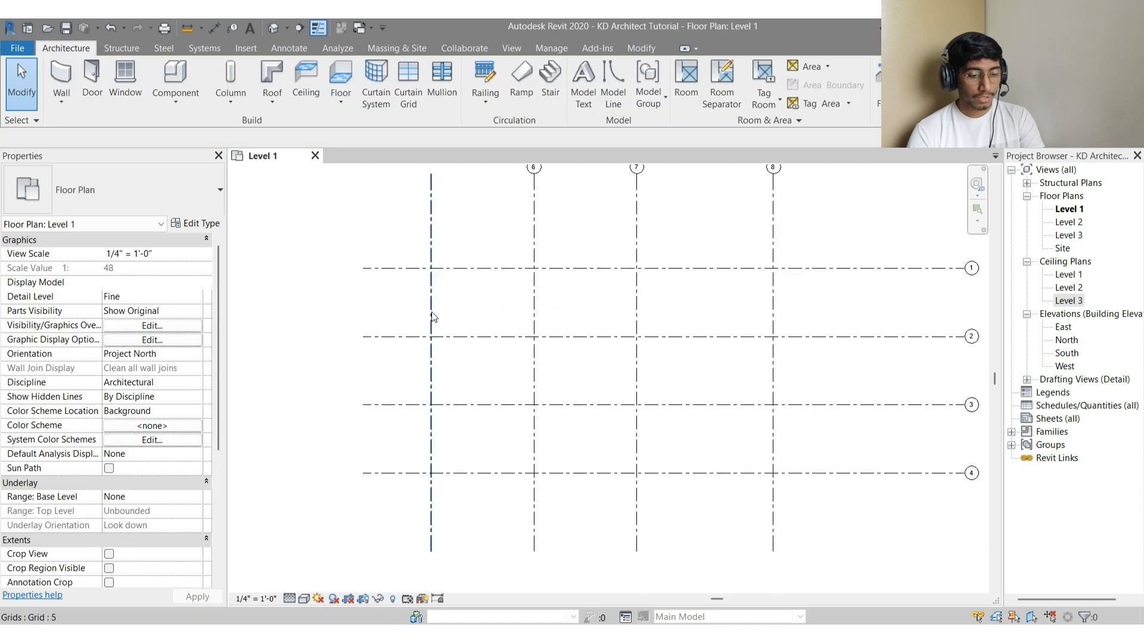
scroll(432, 320, "down", 3)
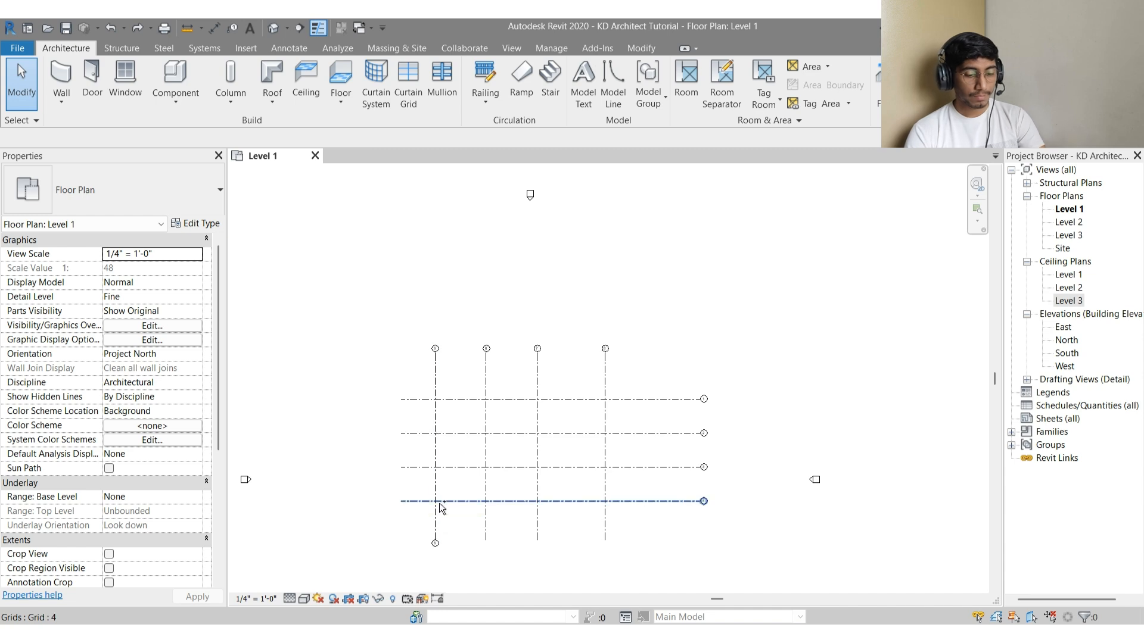
middle_click_drag(485, 432, 519, 332)
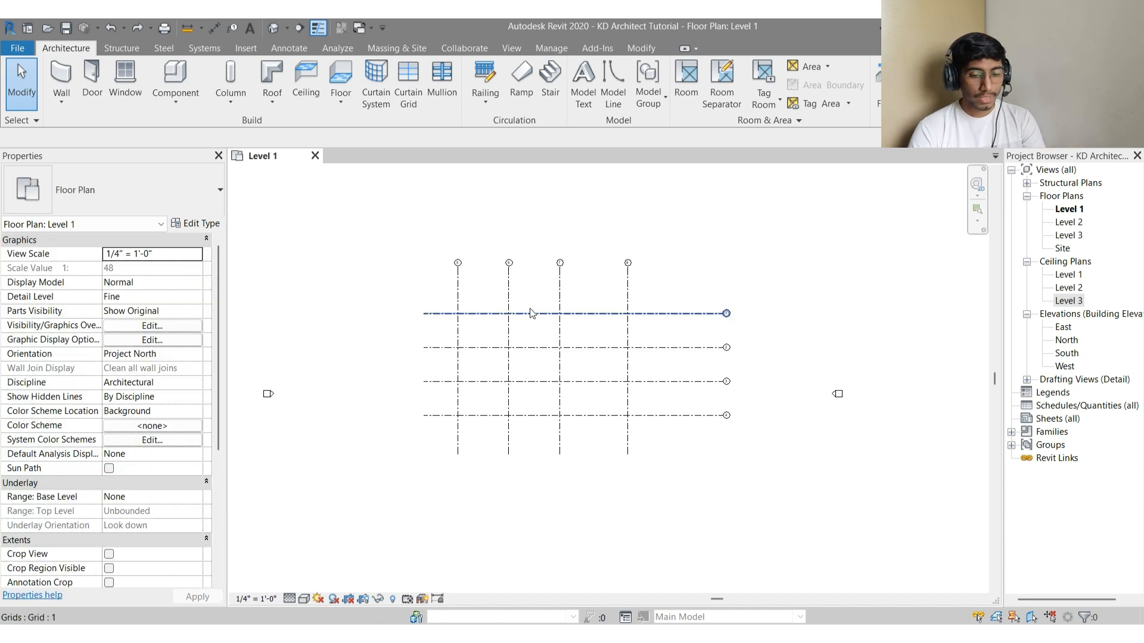
Extend the aligned left ends of the four horizontal grids farther outward by stretching grid 1
scroll(532, 321, "up", 2)
left_click(532, 313)
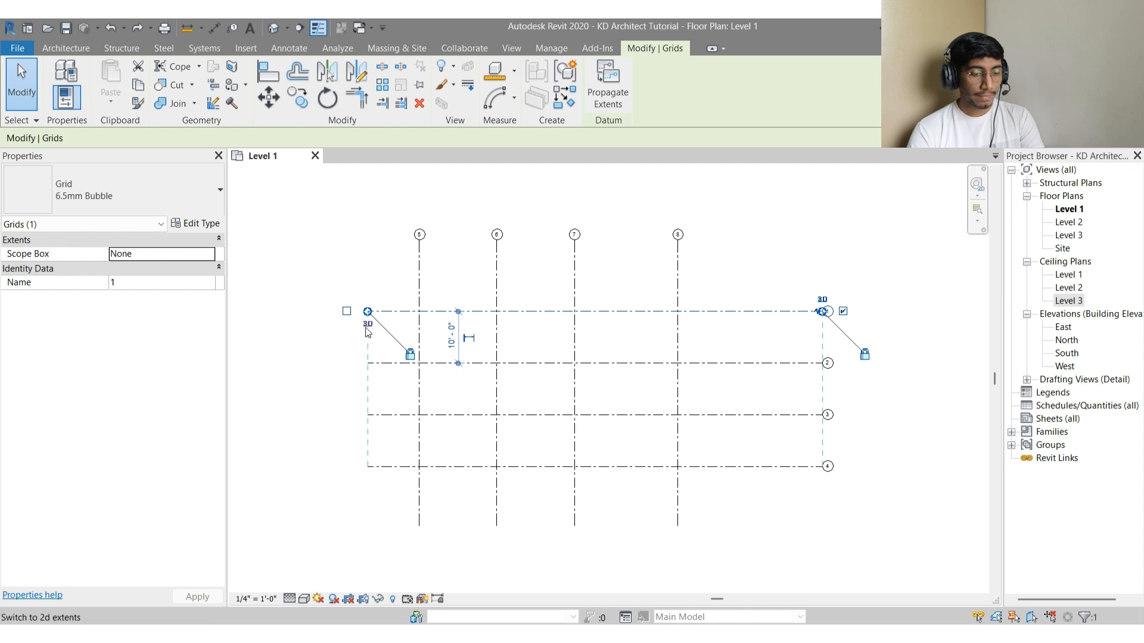
middle_click_drag(435, 329, 504, 324)
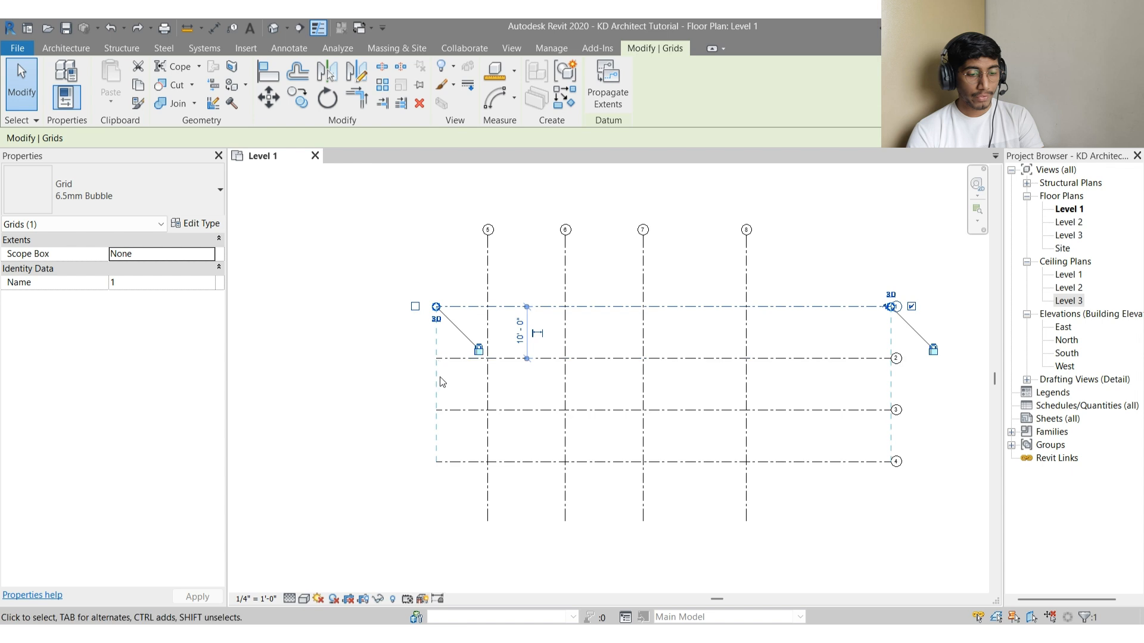
left_click_drag(436, 307, 355, 306)
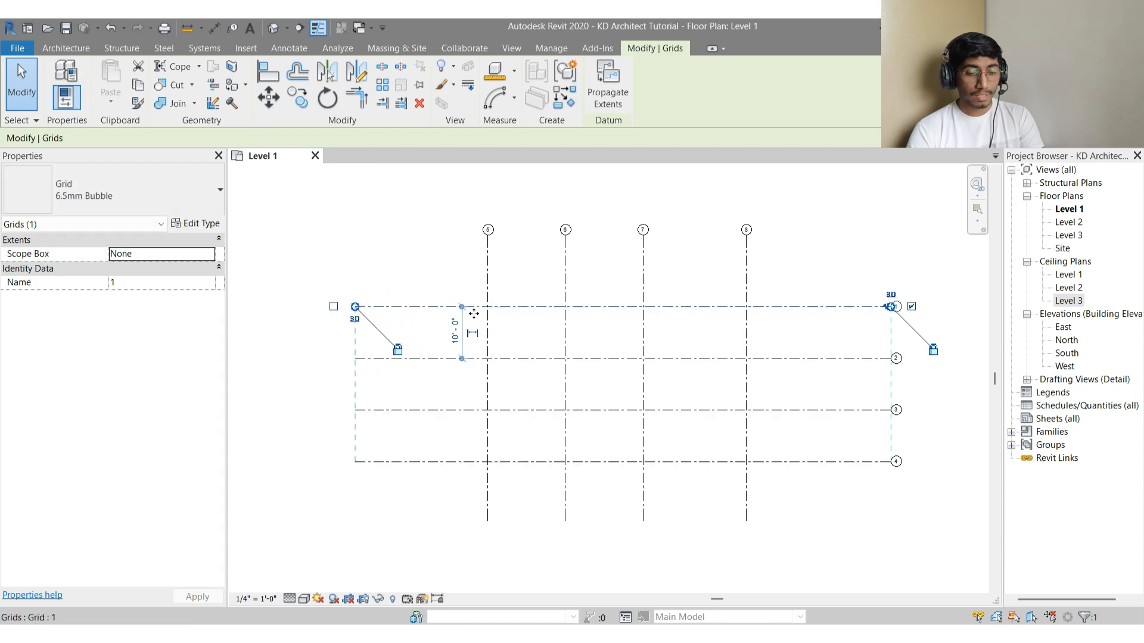
scroll(380, 297, "down", 1)
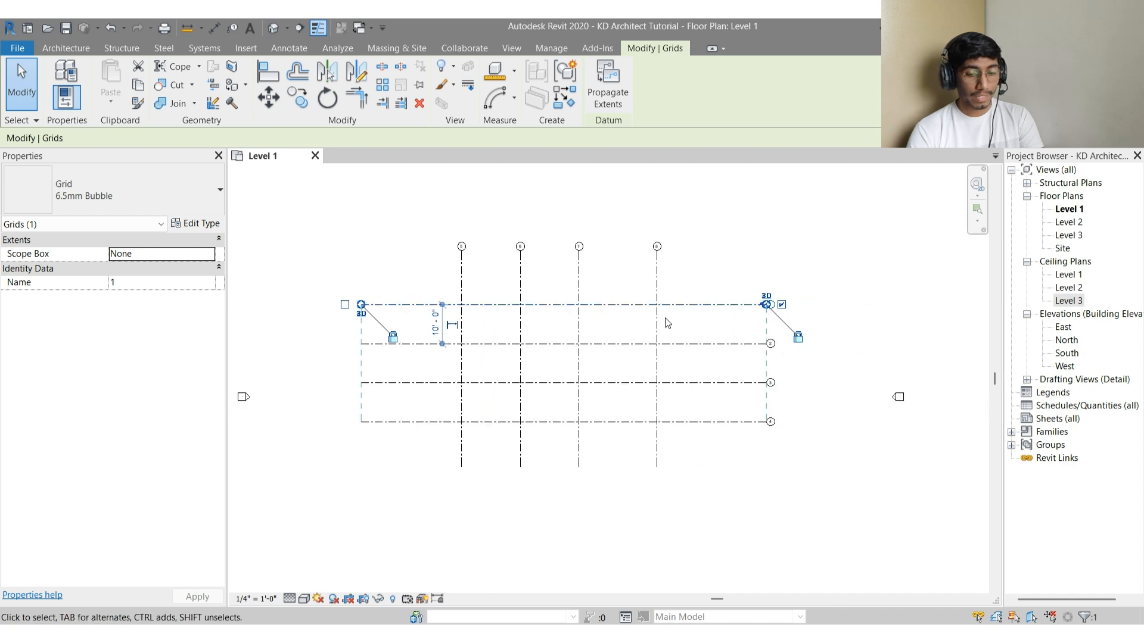
left_click(667, 322)
Shorten the aligned right ends of the four horizontal grids by pulling grid 1's bubble end inward
left_click(732, 305)
scroll(751, 302, "up", 2)
left_click_drag(780, 308, 736, 310)
scroll(751, 311, "down", 3)
left_click(677, 340)
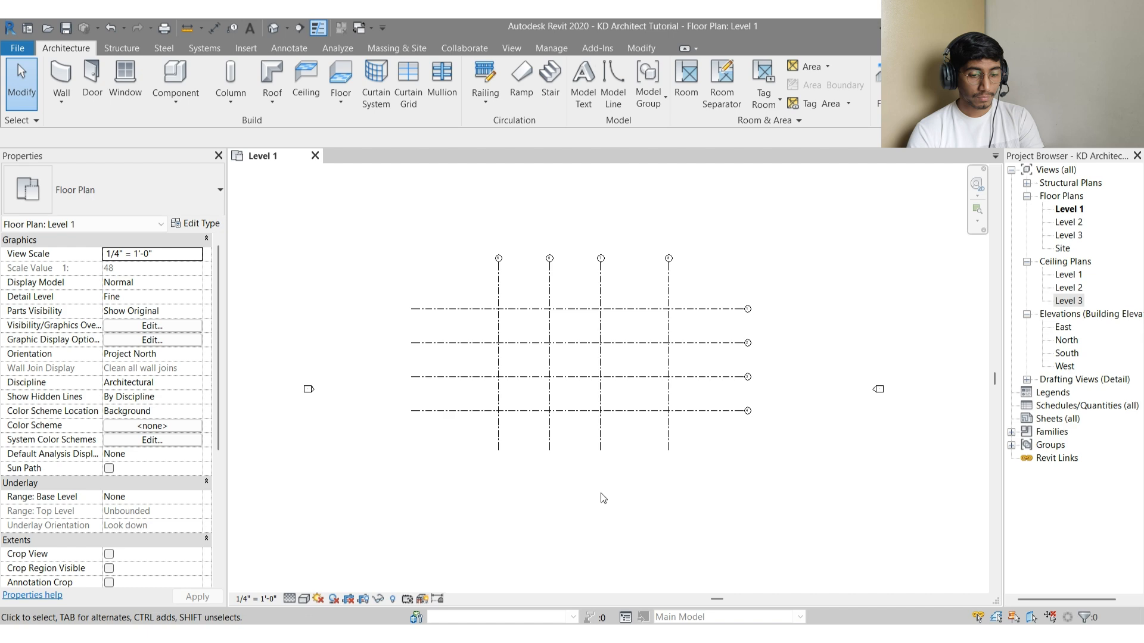
Extend the aligned lower ends of the four vertical grids downward by stretching grid 7
left_click(607, 447)
scroll(652, 450, "up", 2)
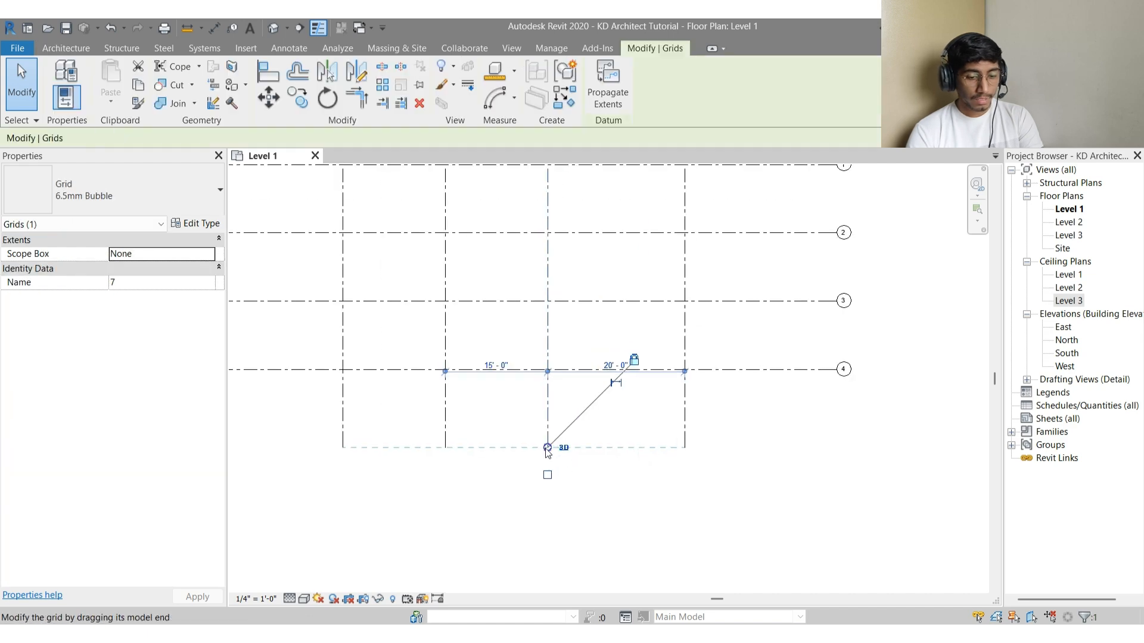
left_click_drag(547, 448, 547, 508)
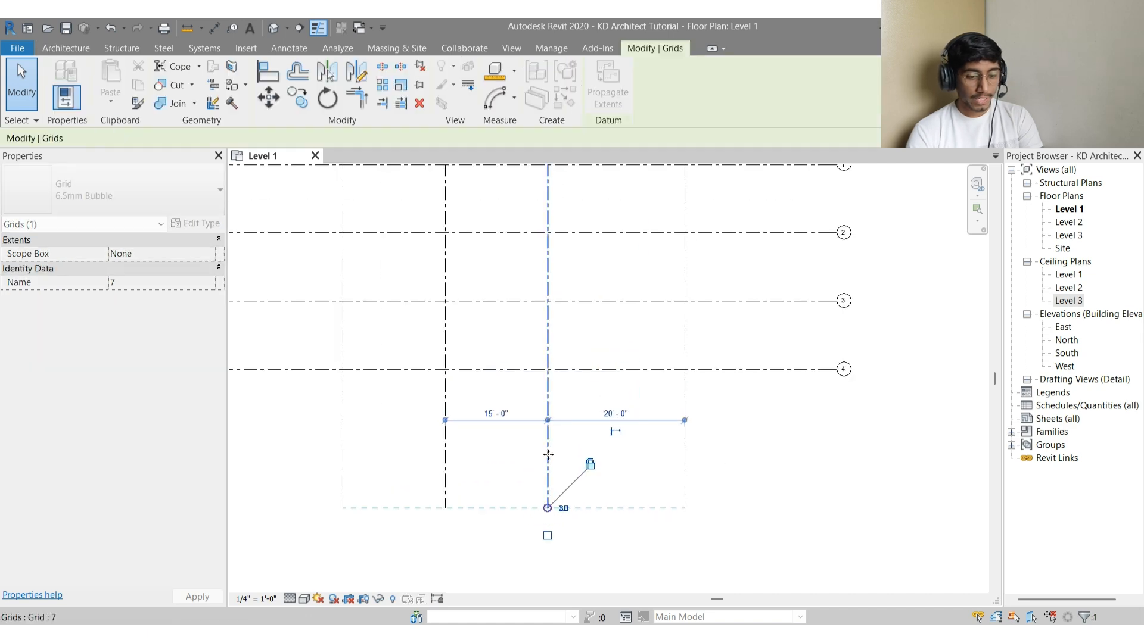
key("Escape")
scroll(536, 448, "down", 3)
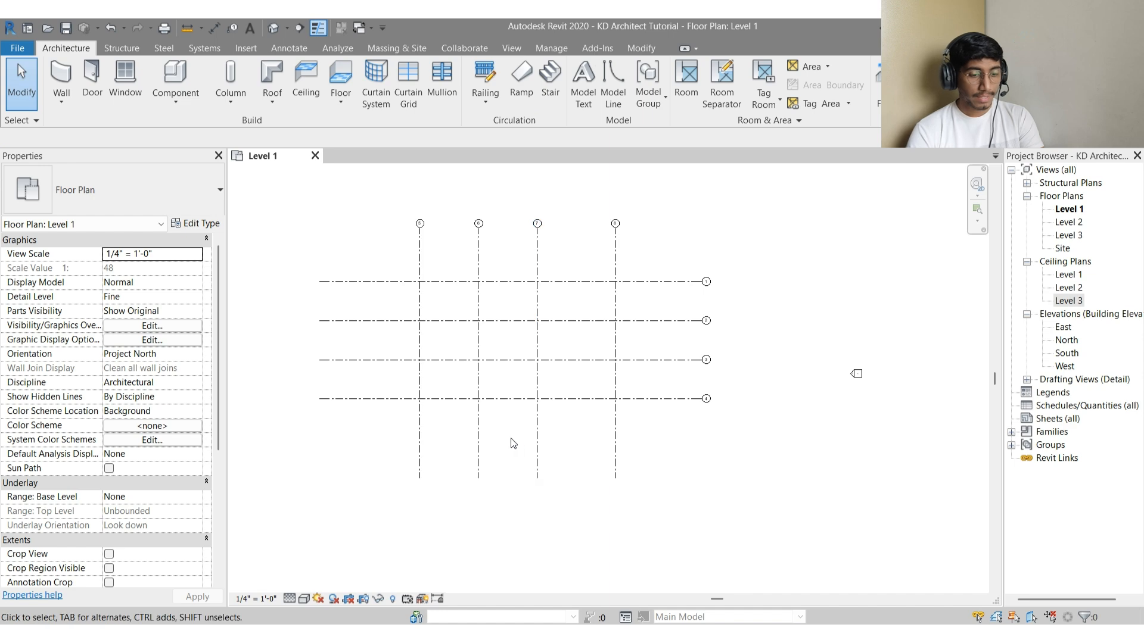
Shorten the aligned lower ends of the four vertical grids by pulling grid 6's lower end toward grid 4
middle_click_drag(502, 458, 513, 507)
left_click(493, 511)
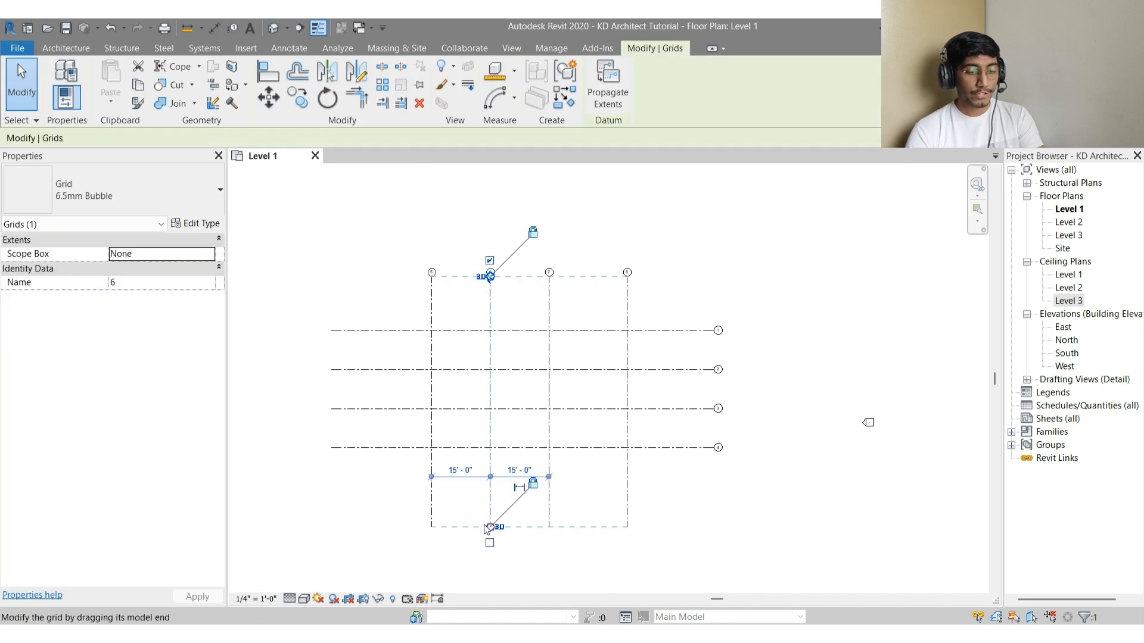
left_click_drag(486, 524, 488, 494)
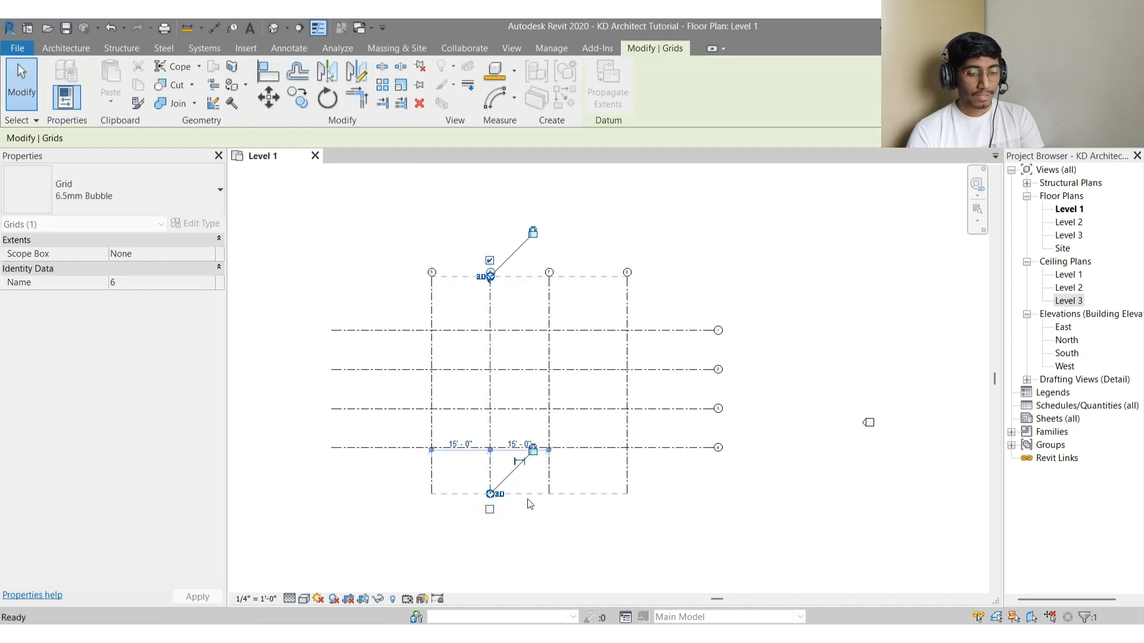
left_click(536, 498)
Change the type of vertical grid 5 to 6.5mm Bubble Custom Gap
scroll(477, 390, "up", 2)
middle_click_drag(560, 403, 566, 374)
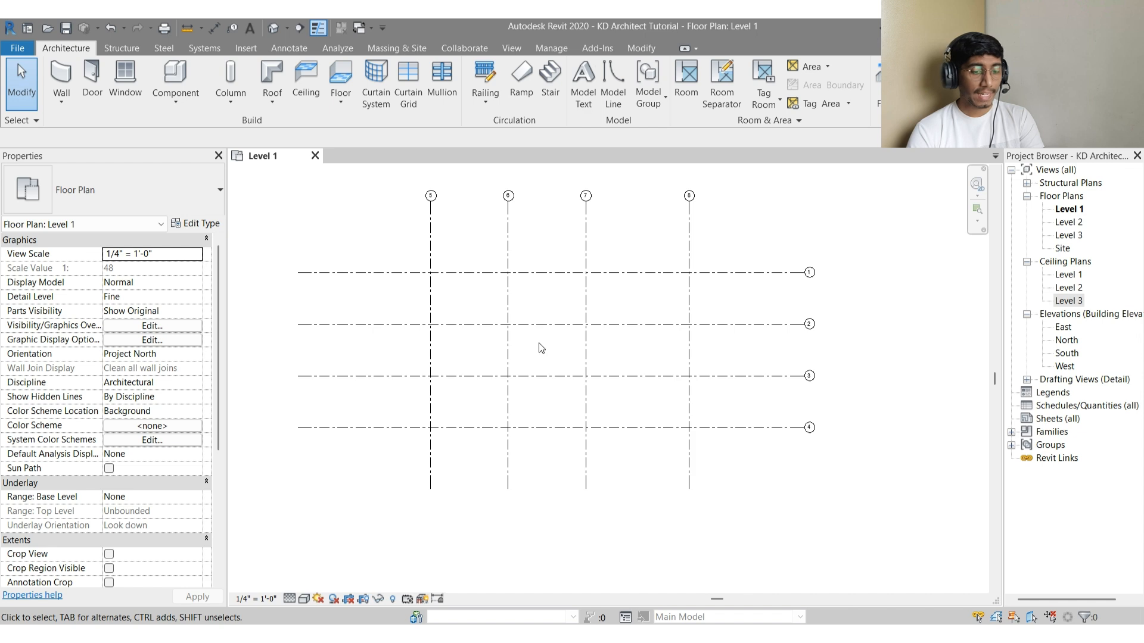
middle_click_drag(551, 306, 537, 336)
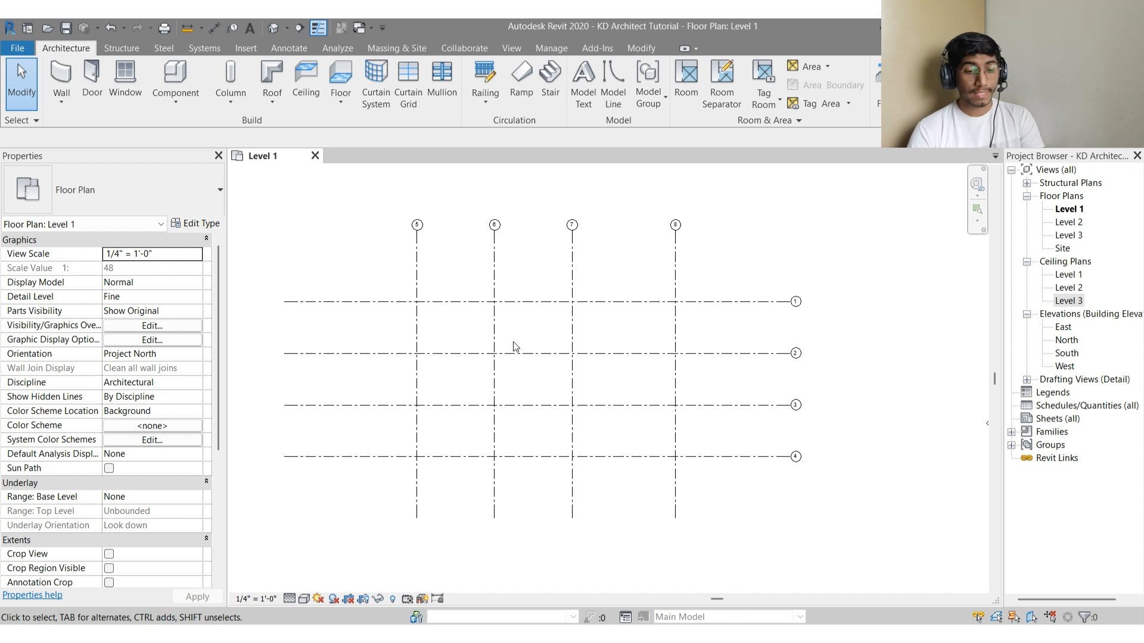
mouse_move(547, 325)
middle_mouse_down()
mouse_move(584, 322)
mouse_move(557, 325)
middle_mouse_up()
left_click(507, 316)
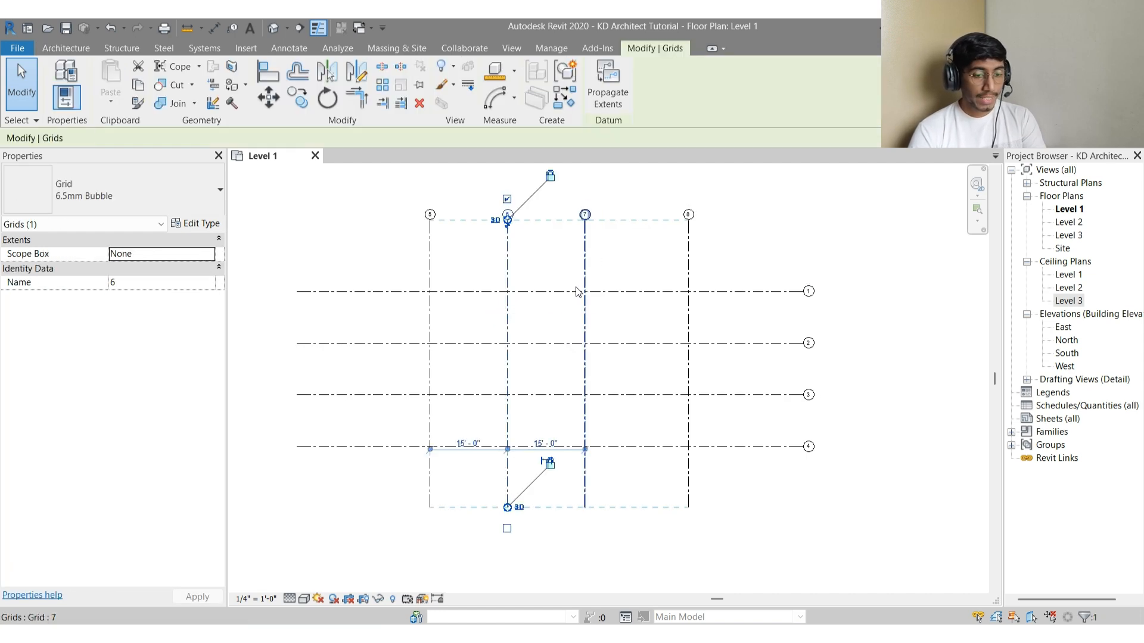
left_click(430, 256)
middle_click_drag(436, 270, 542, 278)
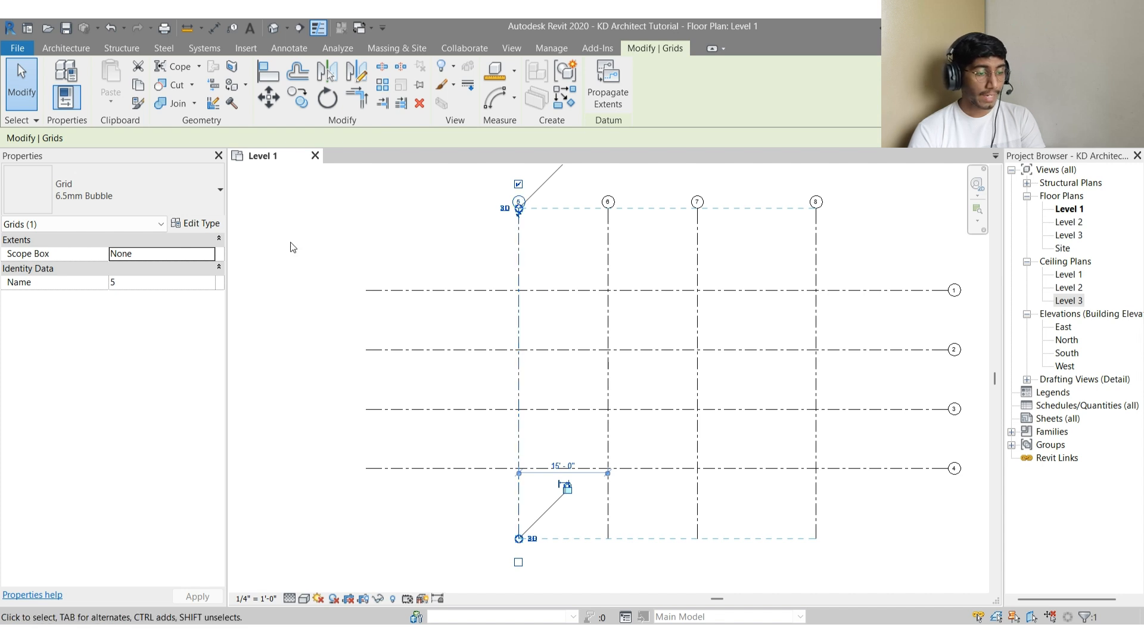
left_click(196, 202)
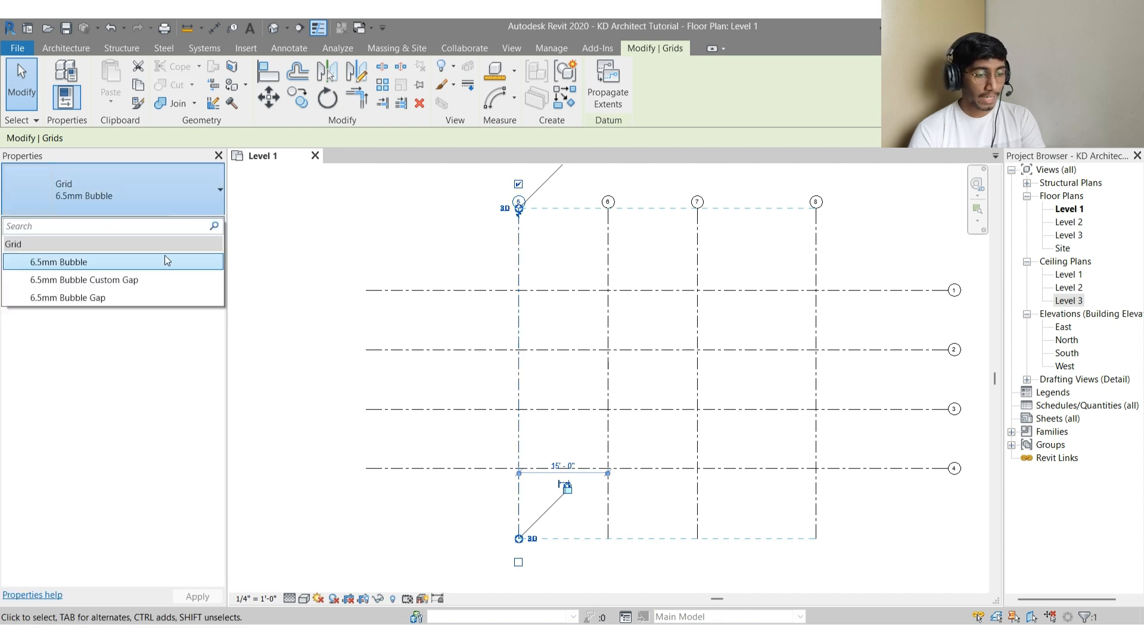
left_click(153, 289)
left_click(528, 310)
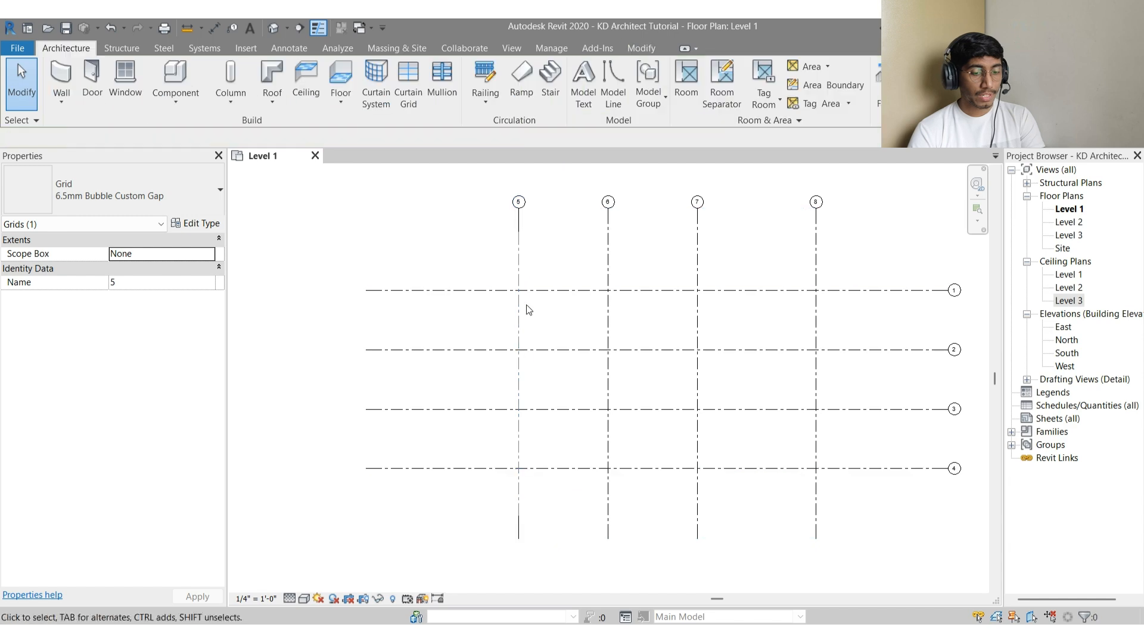
Change the type of vertical grid 5 to 6.5mm Bubble Gap
left_click(519, 310)
left_click(178, 192)
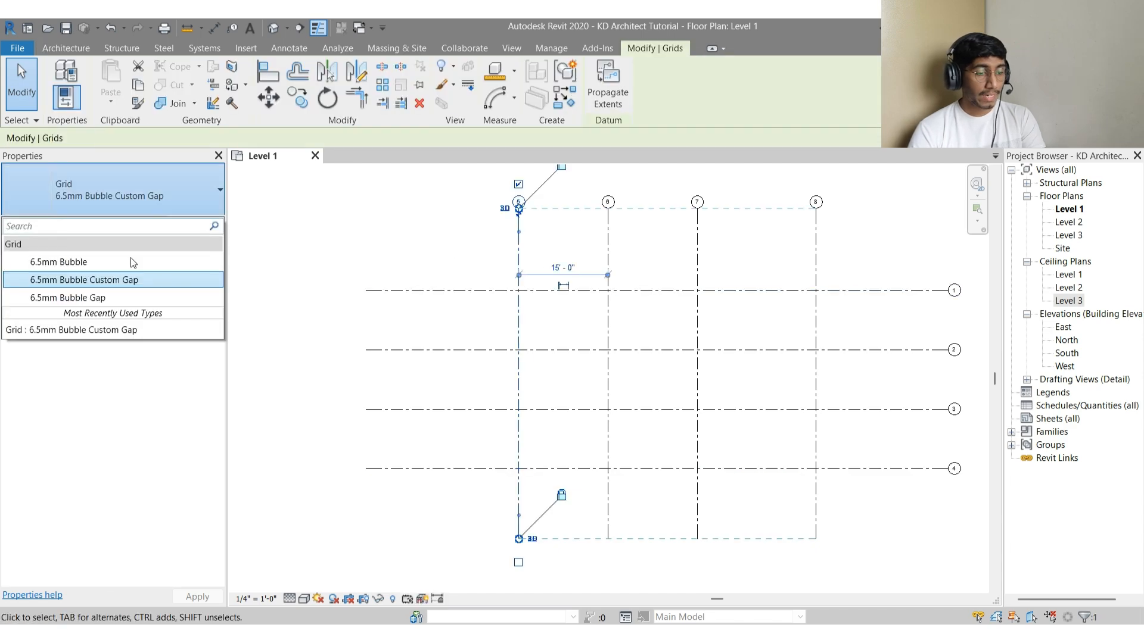
left_click(128, 297)
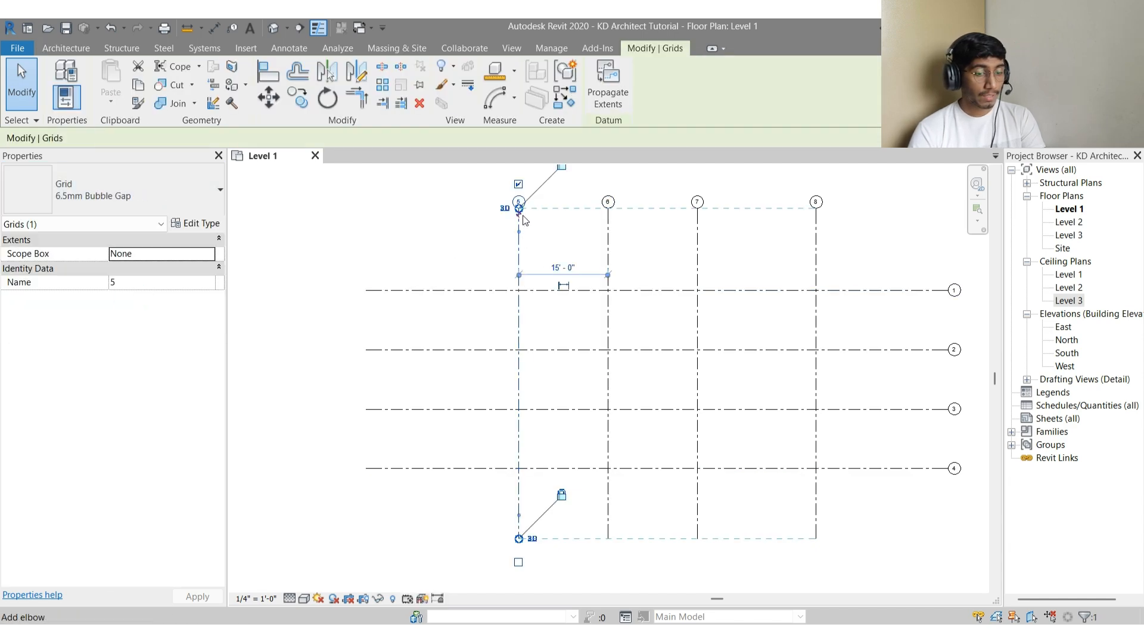
left_click(528, 247)
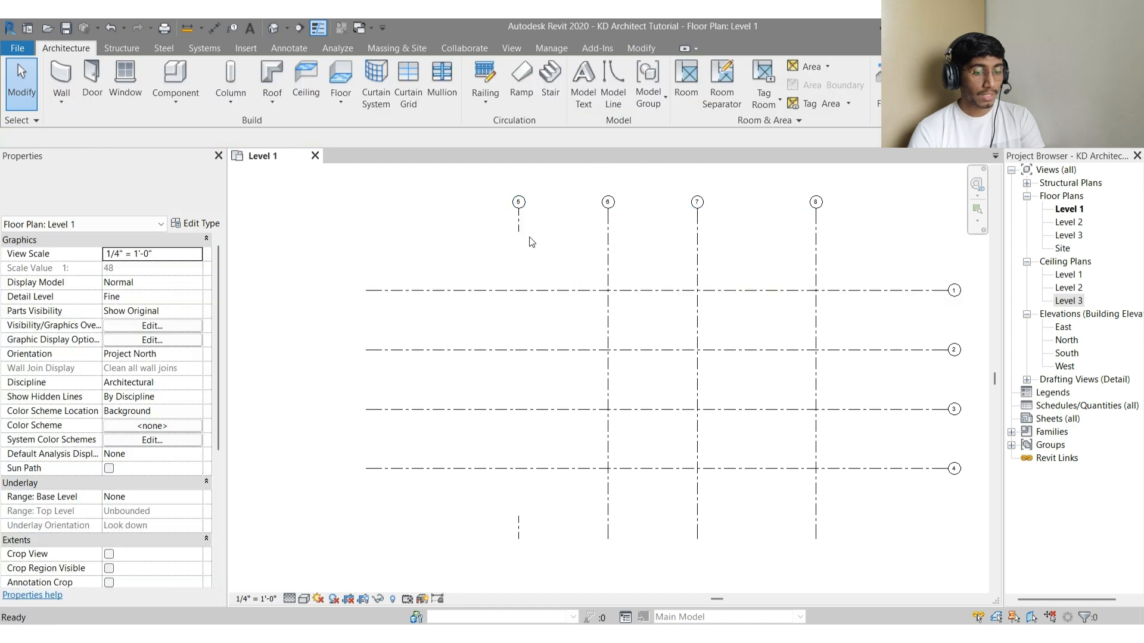
left_click(545, 238)
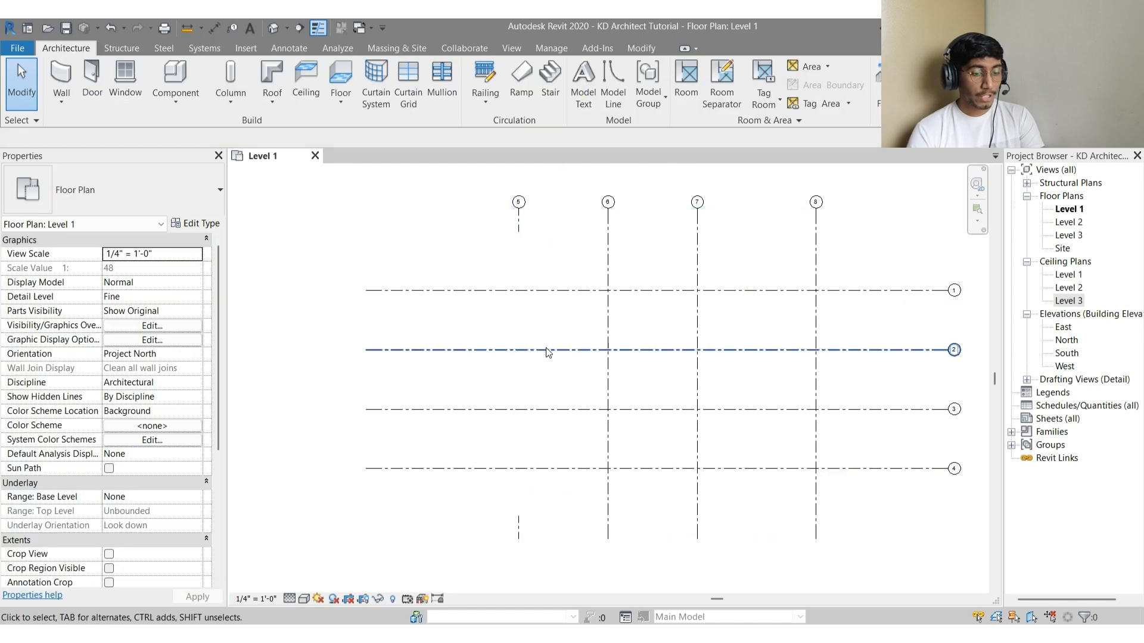
Set the type of vertical grid 5 to 6.5mm Bubble
left_click(523, 225)
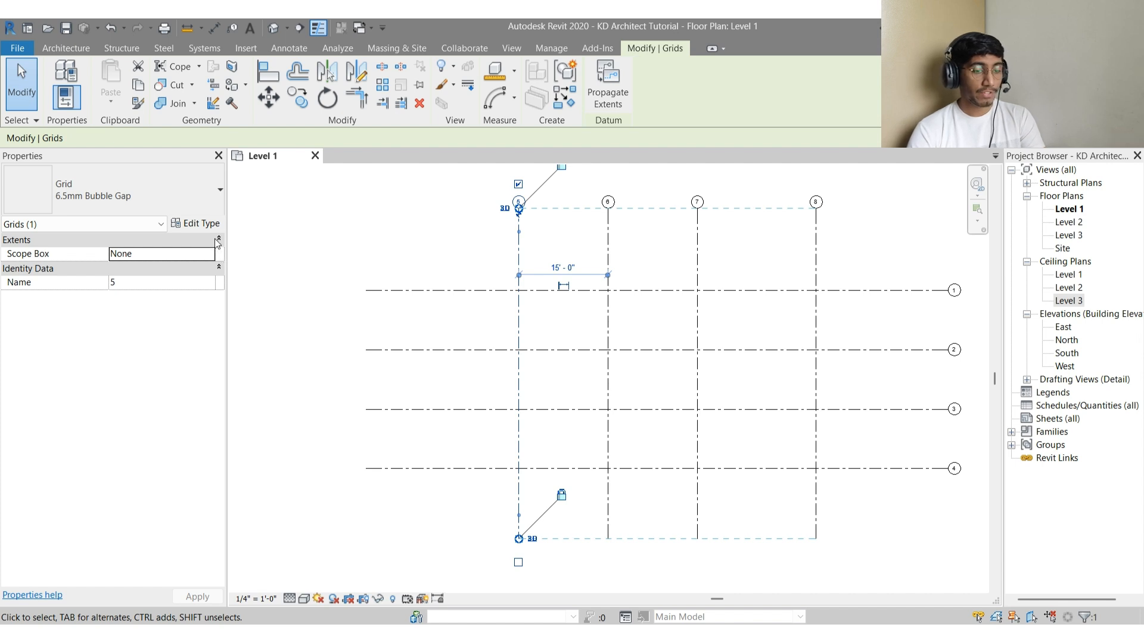
left_click(176, 175)
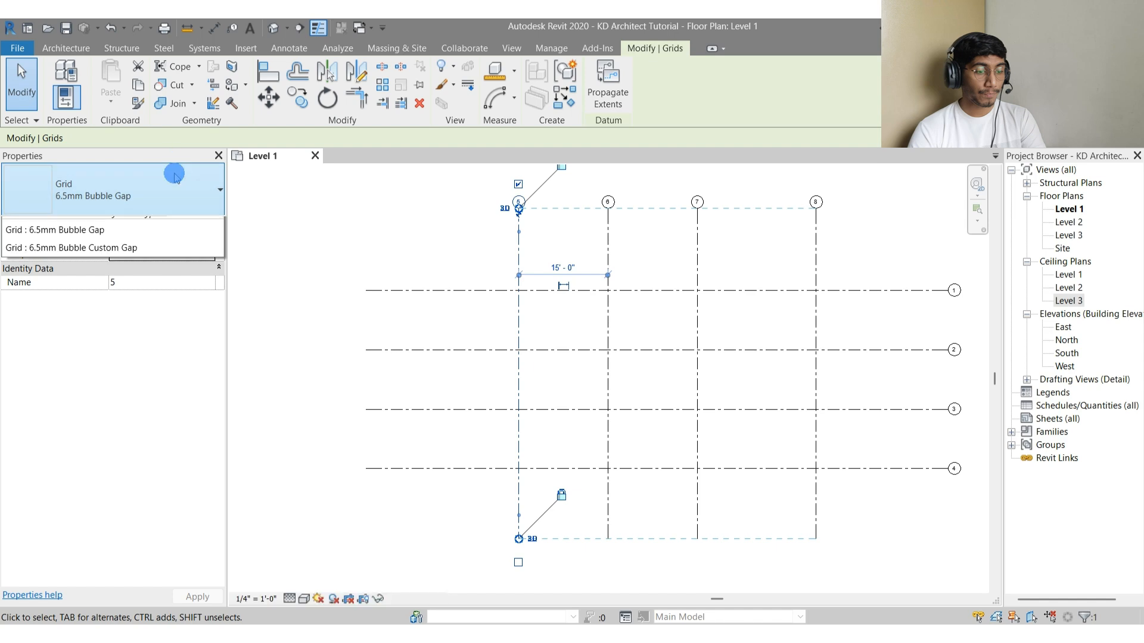
left_click(117, 263)
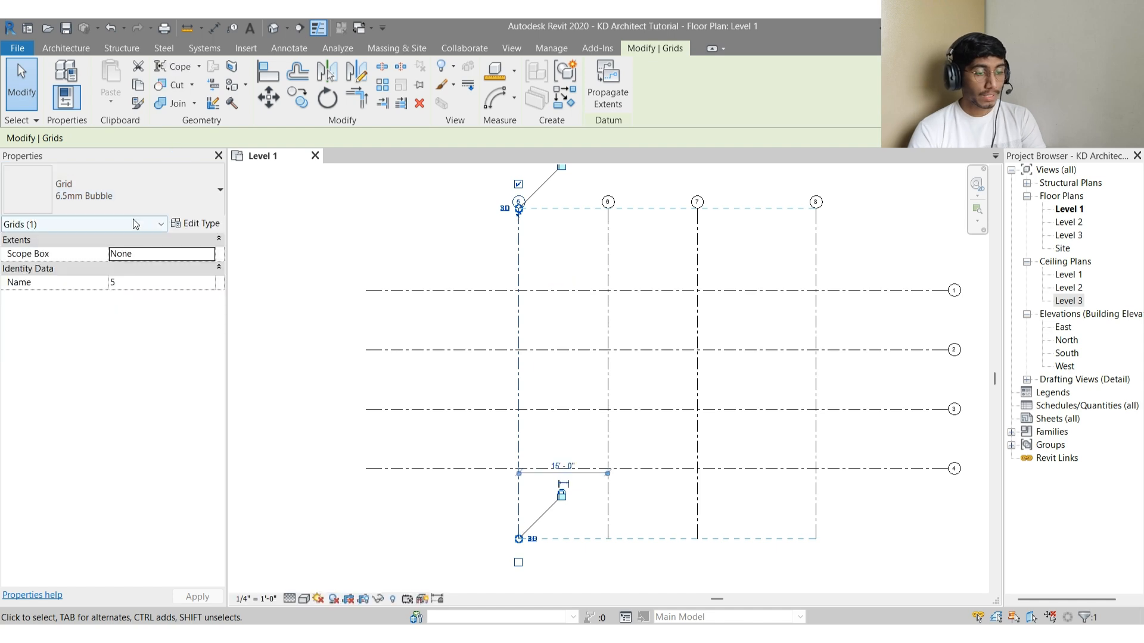
left_click(563, 262)
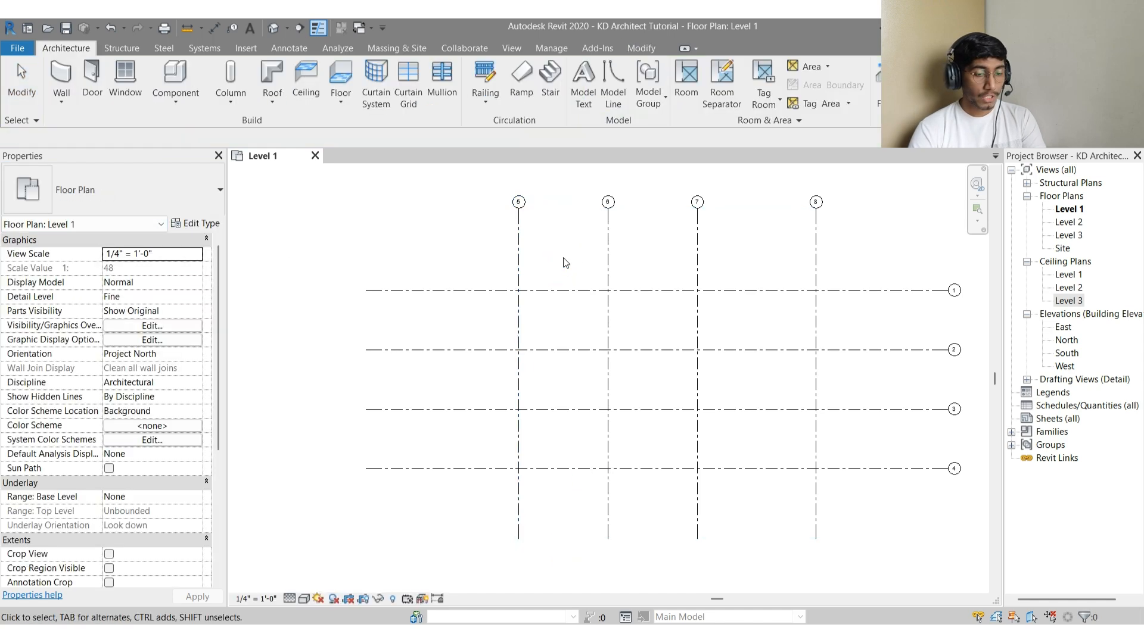
left_click(524, 258)
left_click(175, 200)
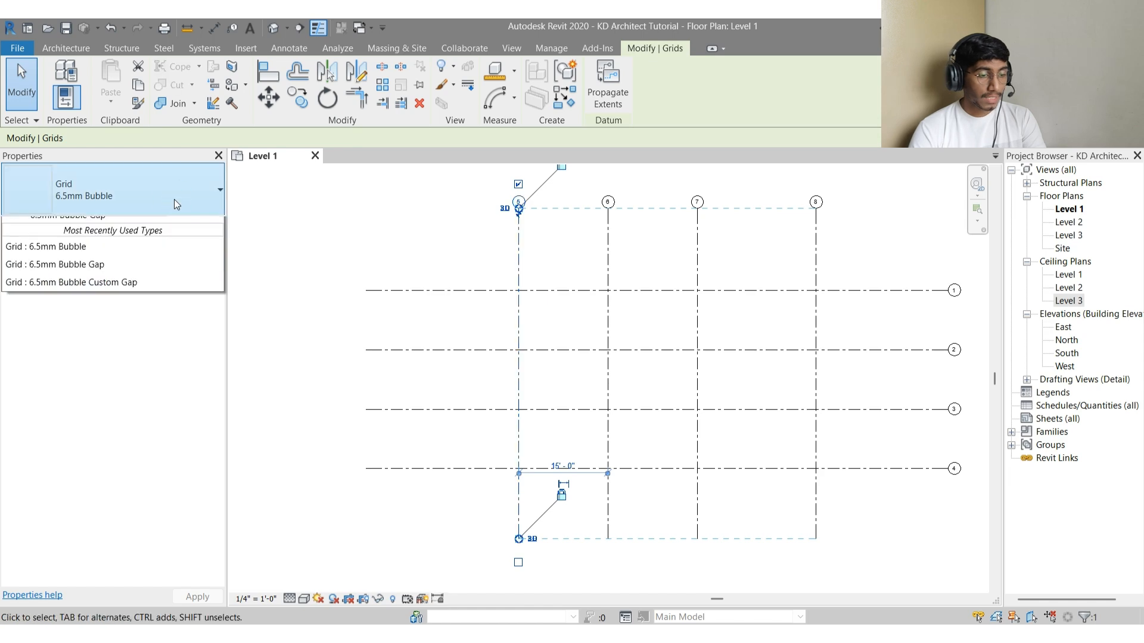
left_click(185, 200)
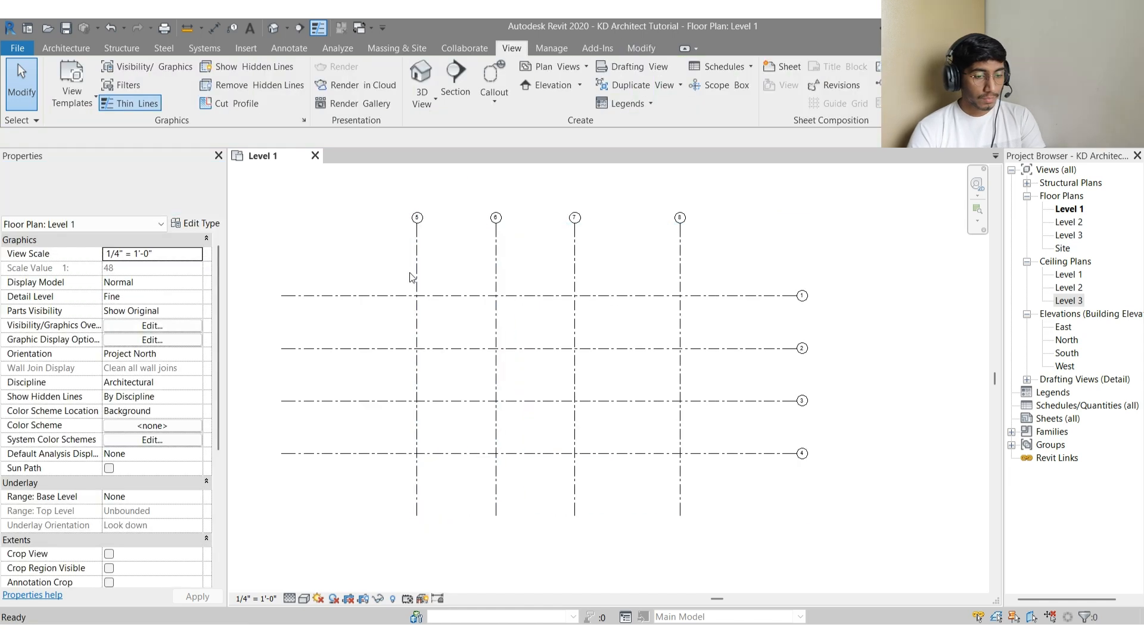
Rename vertical grid 5 as A
middle_click_drag(418, 272, 439, 268)
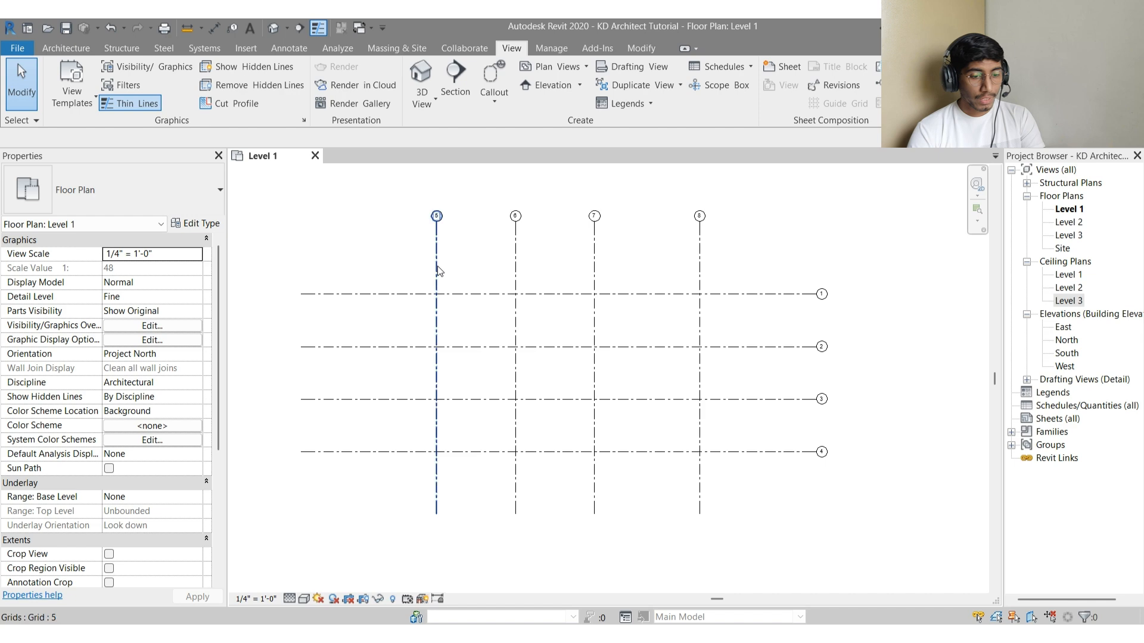
left_click(437, 272)
key("Escape")
scroll(441, 217, "up", 3)
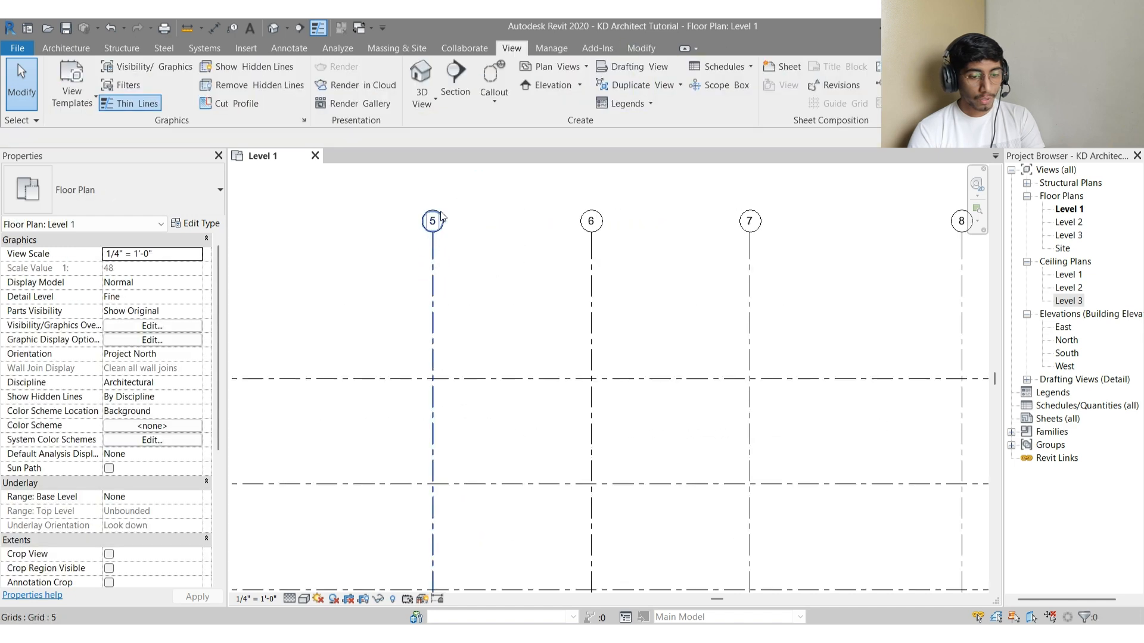
scroll(441, 218, "up", 3)
double_click(426, 228)
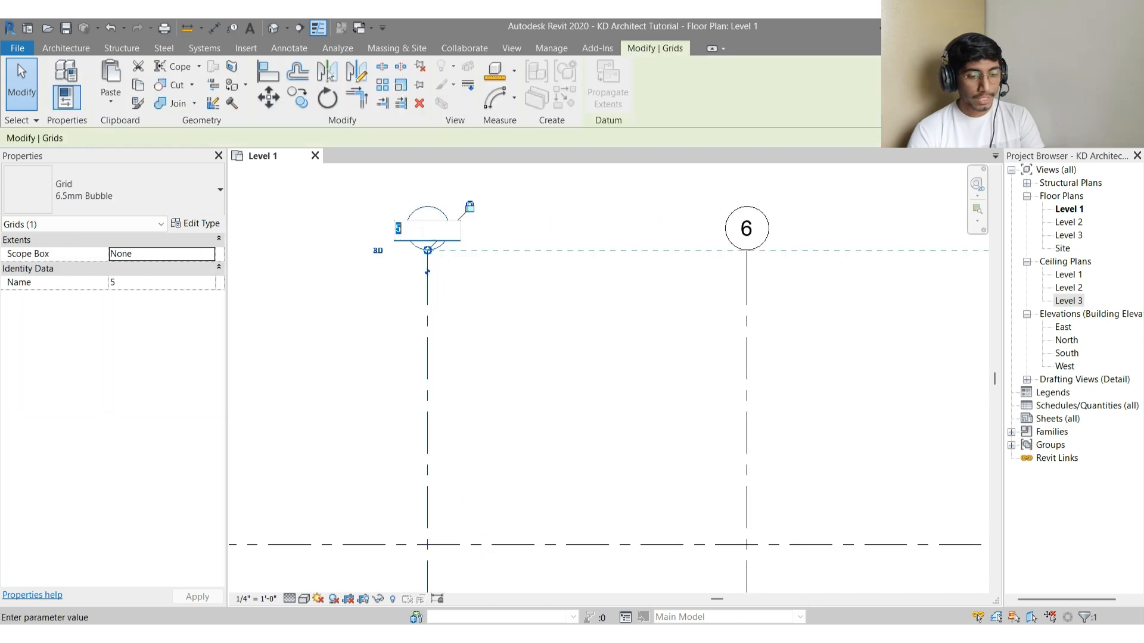
key("Return")
key("Escape")
left_click(428, 312)
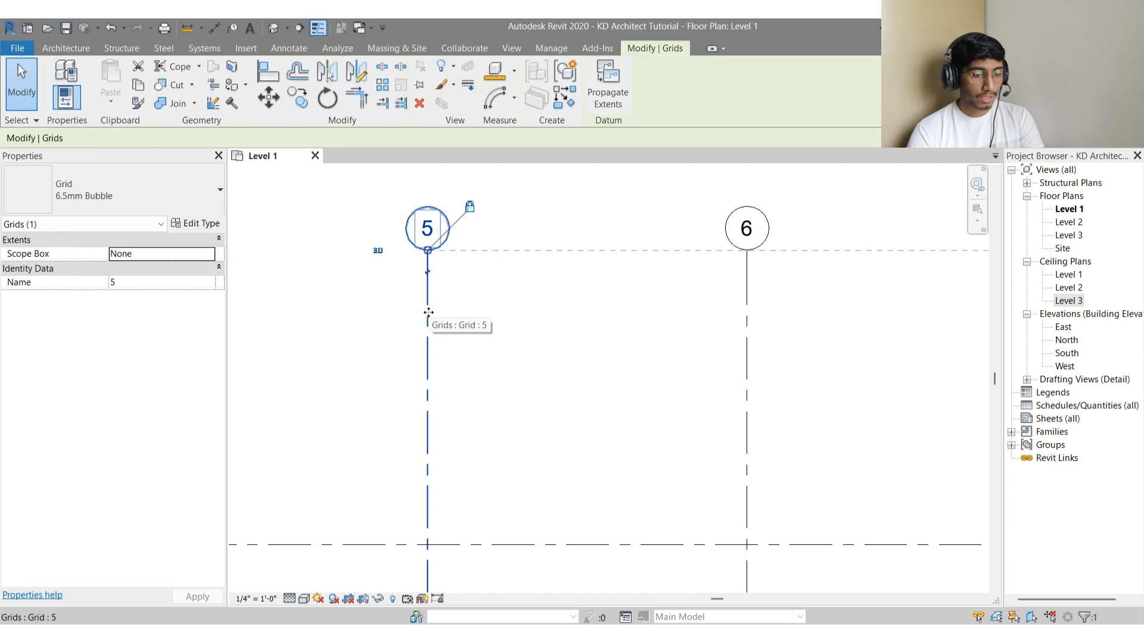
left_click(202, 285)
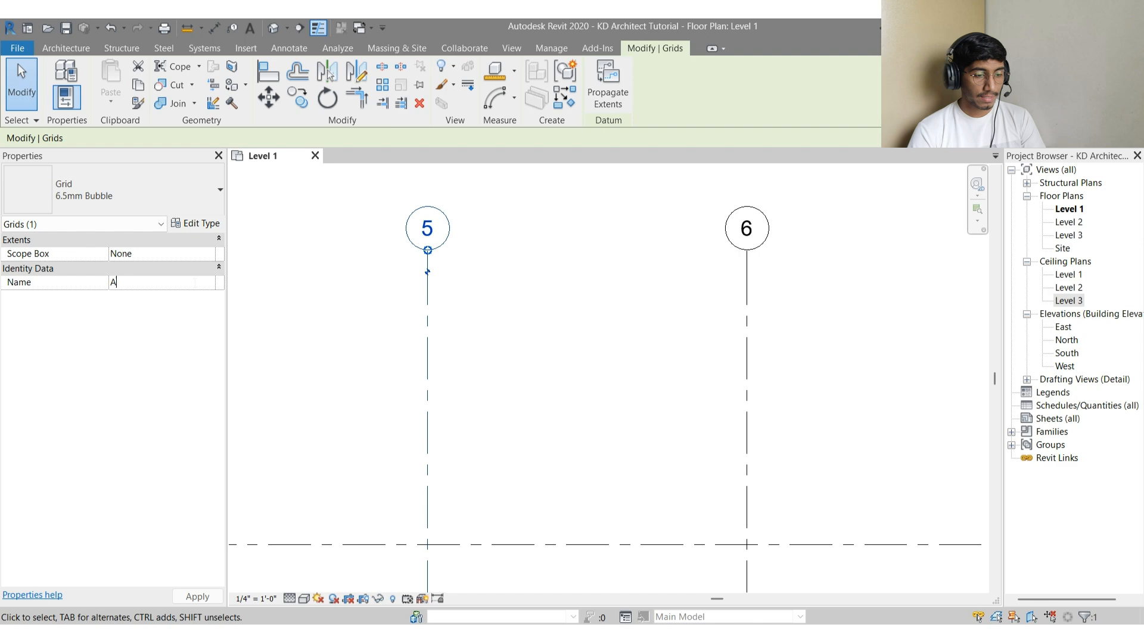
left_click(549, 344)
Rename vertical grid 6 as B
scroll(549, 344, "down", 2)
left_click(669, 319)
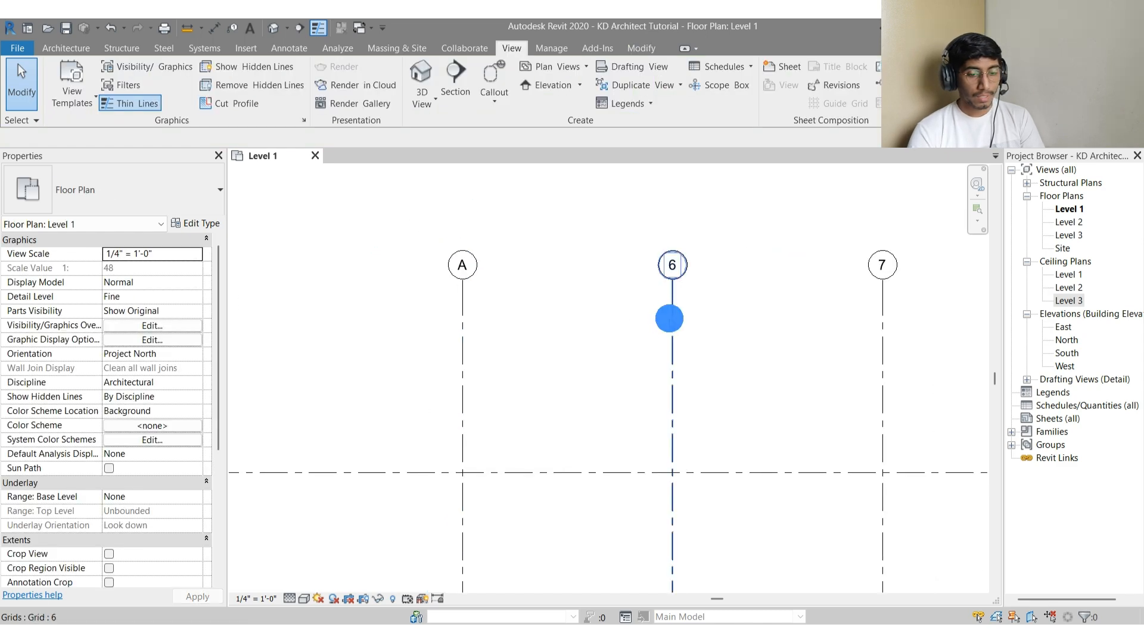
left_click(146, 282)
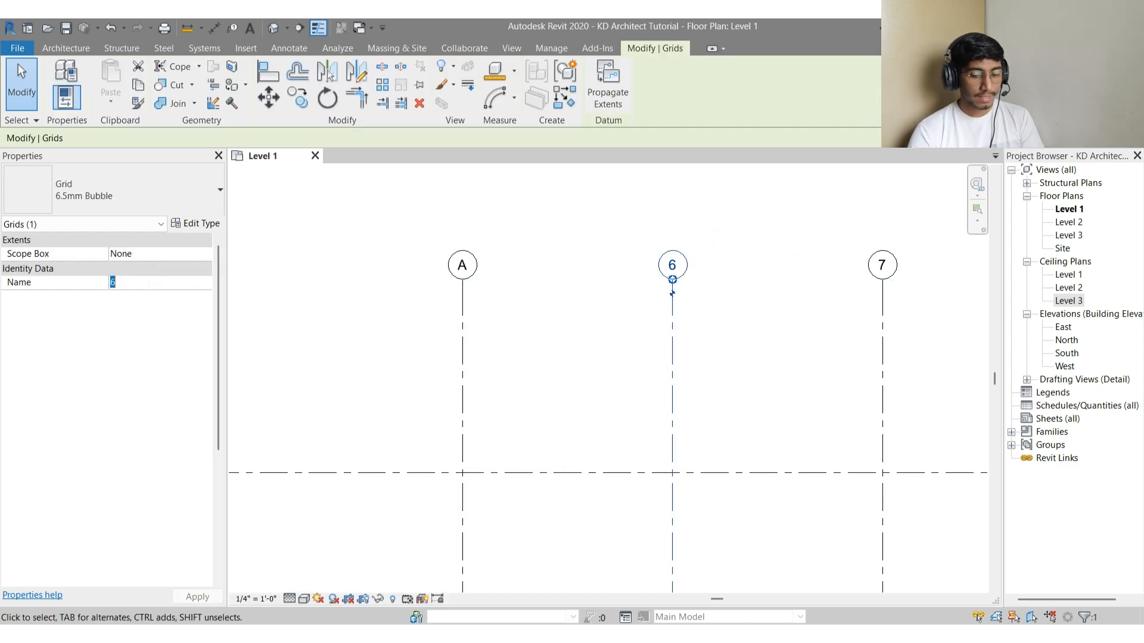
type("B")
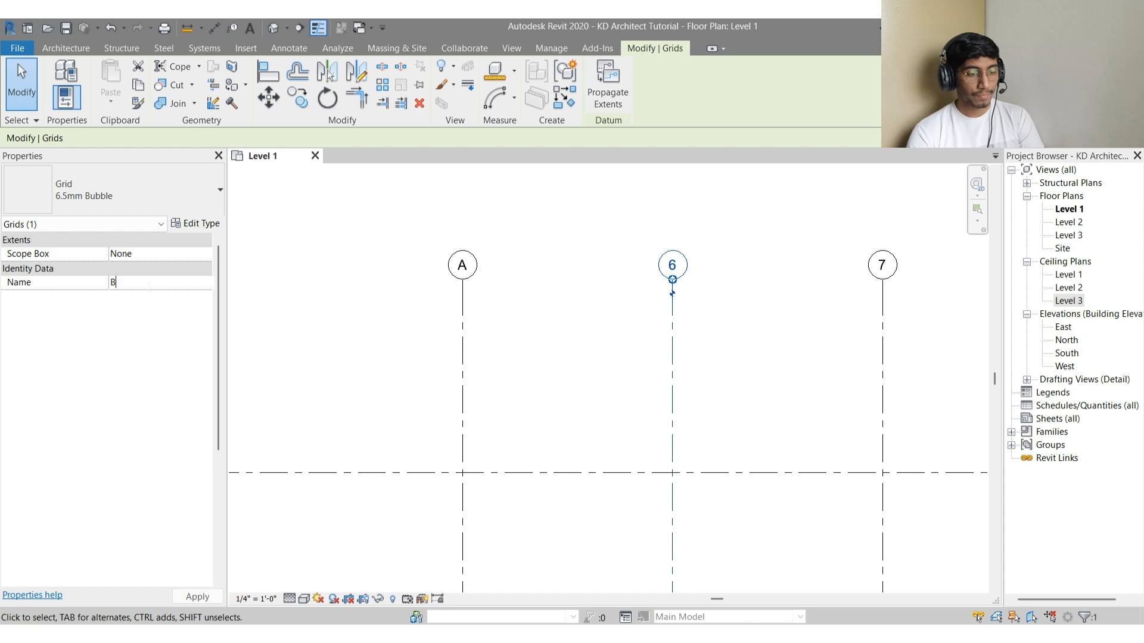
key("Return")
left_click(475, 342)
Rename vertical grid 7 as C
scroll(485, 343, "down", 3)
scroll(710, 322, "up", 3)
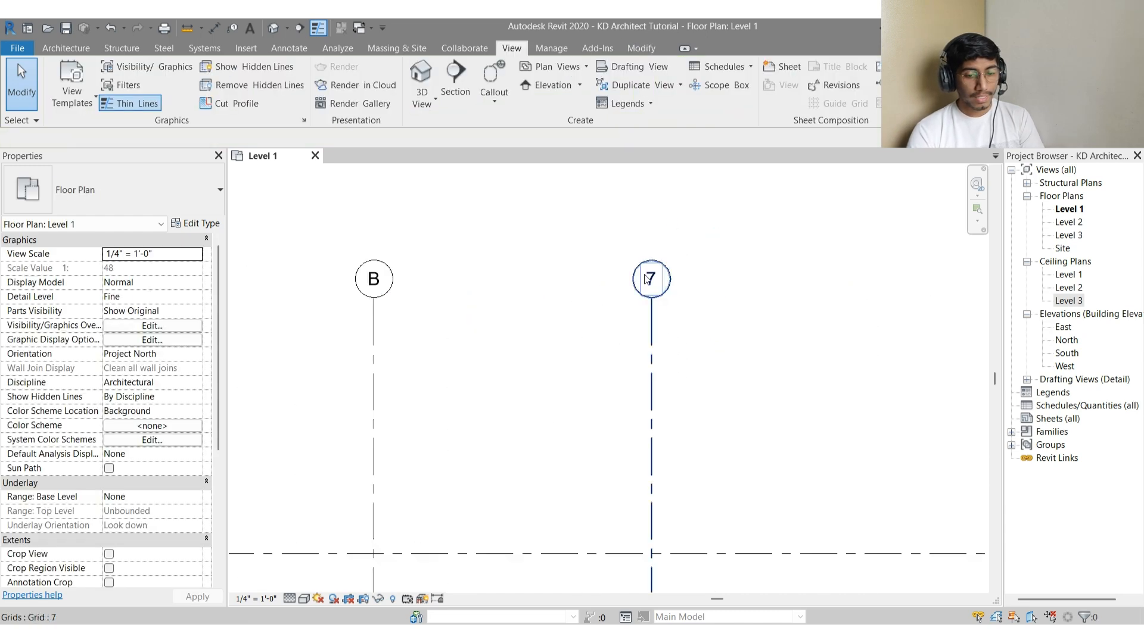
double_click(651, 278)
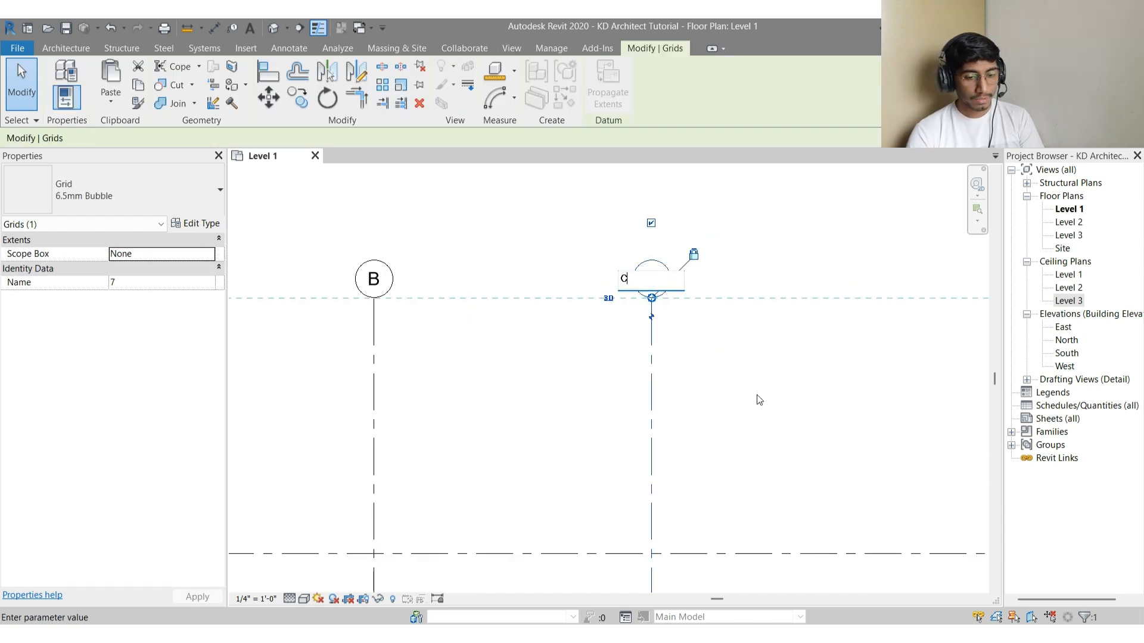
key("Return")
Rename vertical grid 8 as D
scroll(546, 354, "down", 2)
scroll(789, 320, "up", 2)
double_click(840, 305)
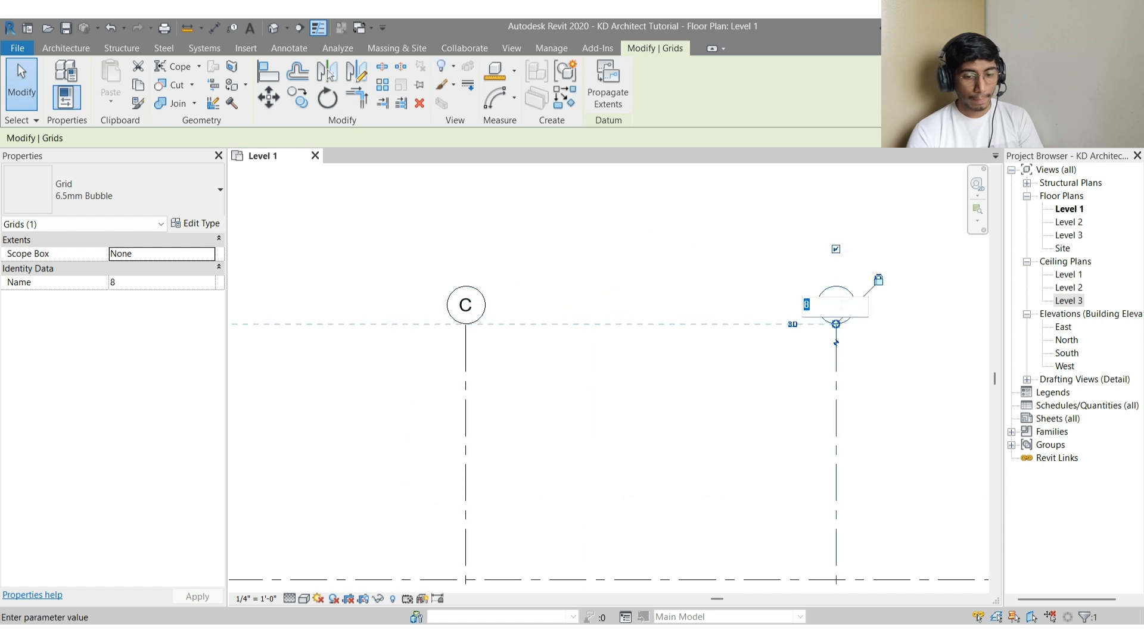
left_click(680, 415)
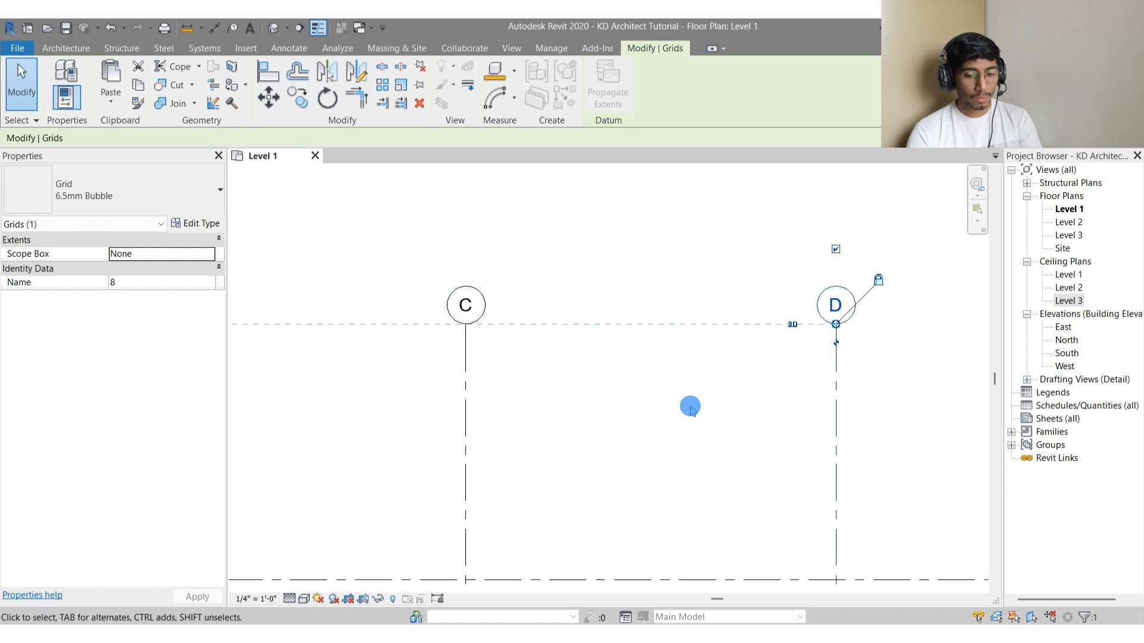
left_click(679, 247)
scroll(697, 237, "down", 3)
scroll(808, 381, "down", 2)
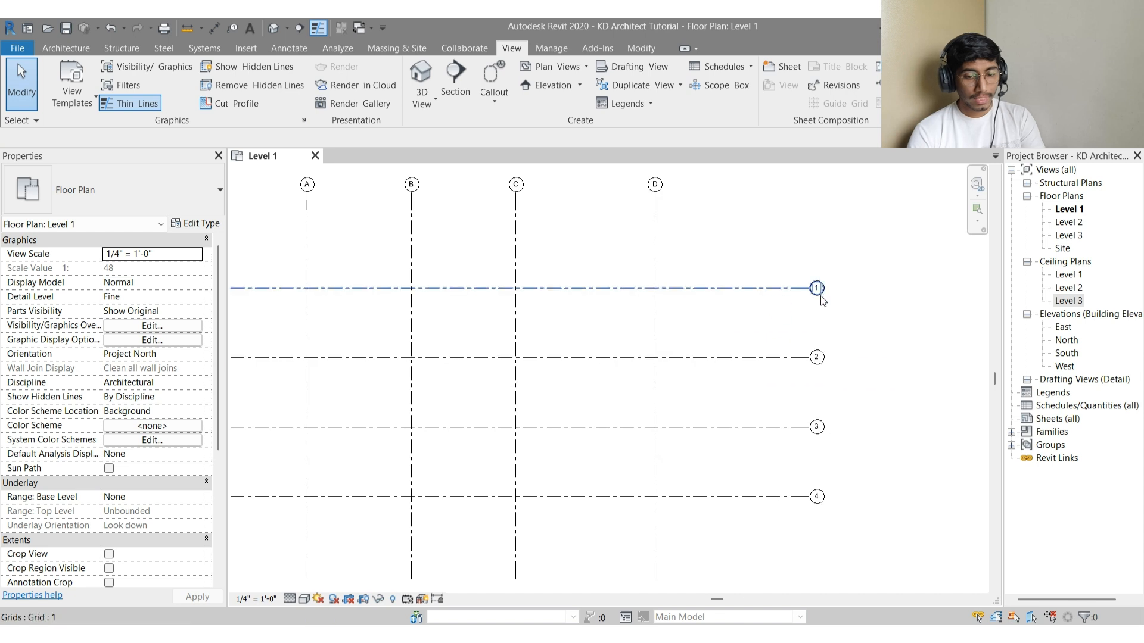
scroll(551, 292, "up", 2)
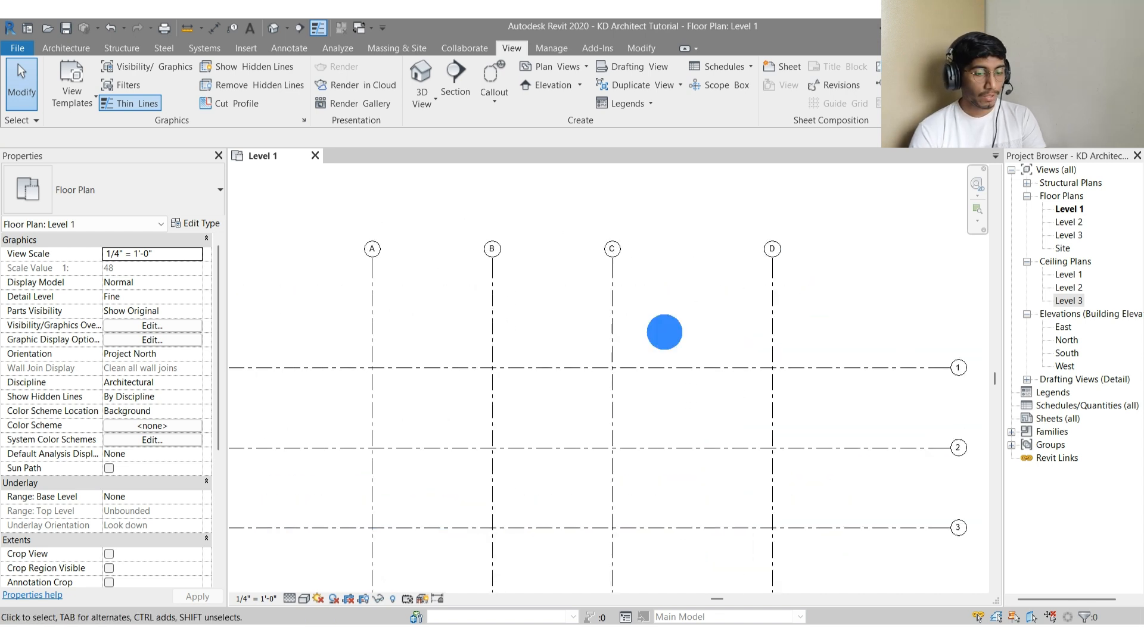
left_click(372, 324)
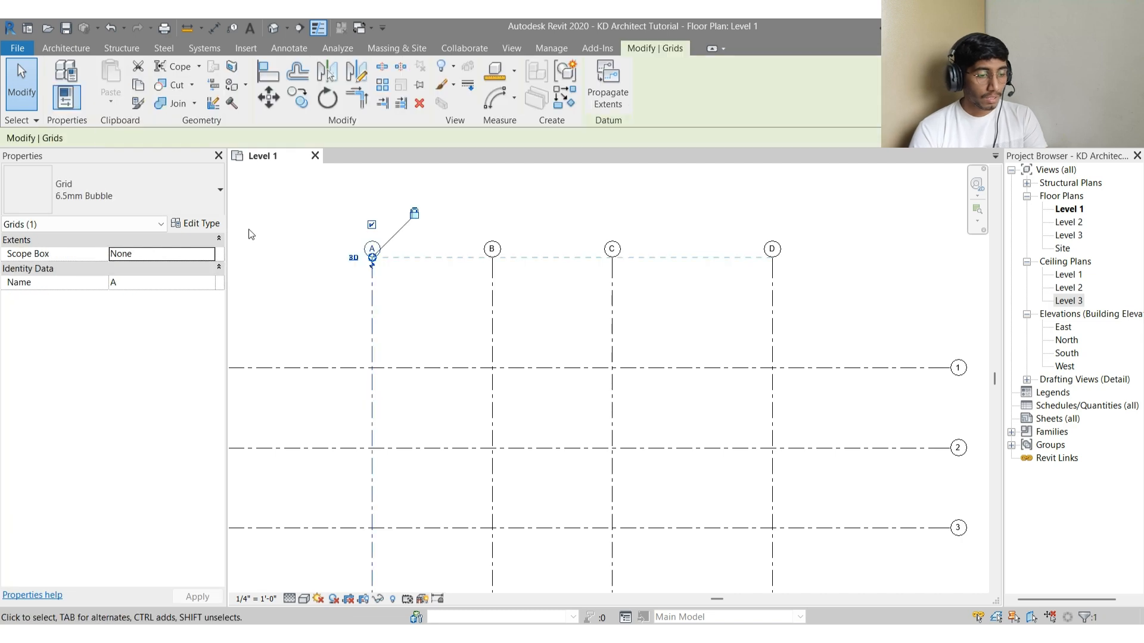
left_click(215, 226)
key("Escape")
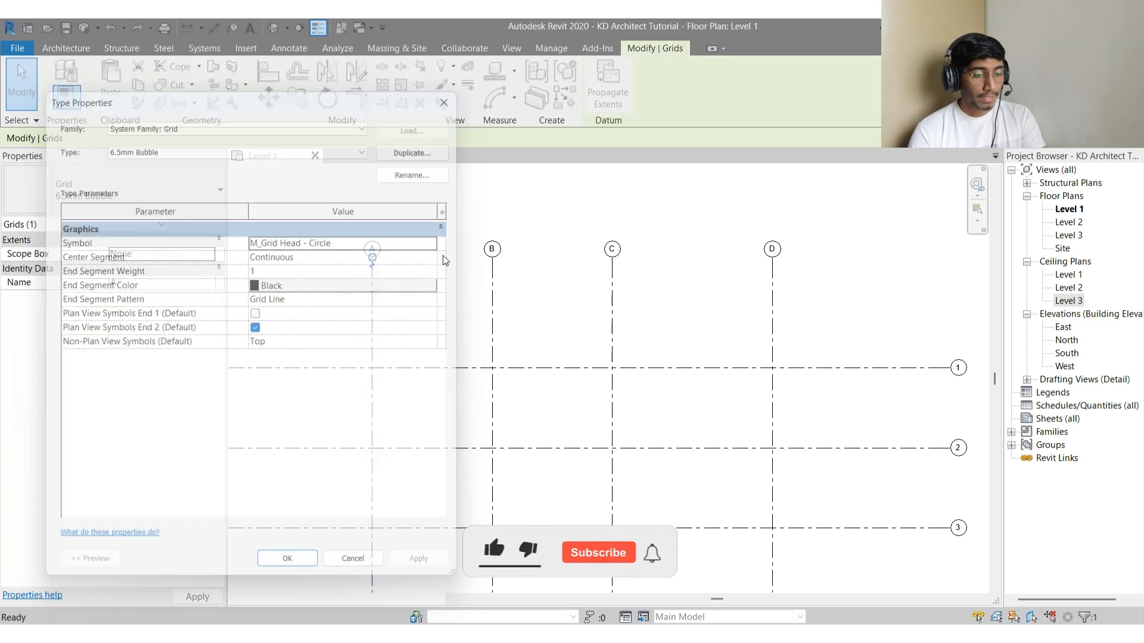
scroll(707, 240, "down", 2)
key("Escape")
Duplicate grid A's 6.5mm Bubble type as a new grid type named Type 01 and apply it to grid A
scroll(658, 339, "up", 1)
middle_click_drag(658, 339, 667, 363)
left_click(514, 262)
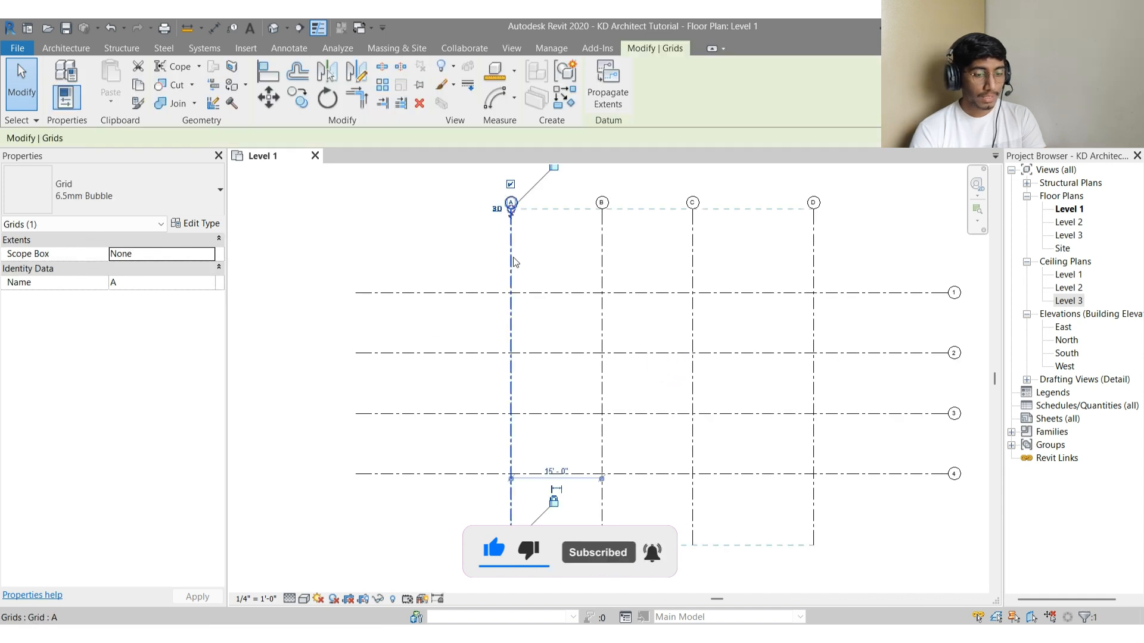
left_click(204, 224)
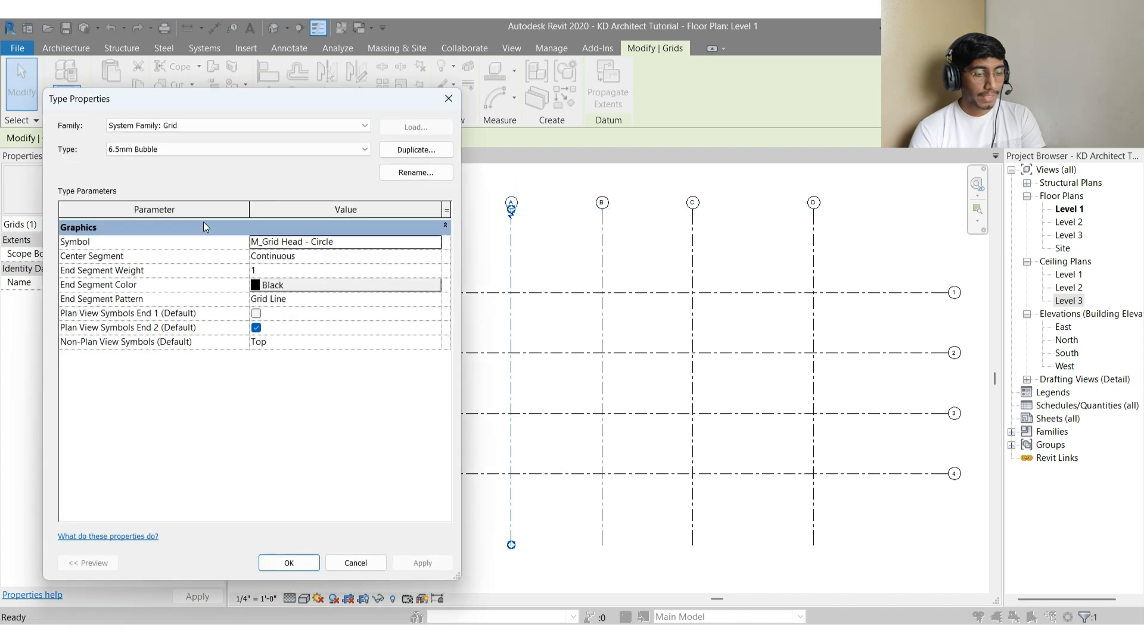
left_click_drag(262, 99, 243, 100)
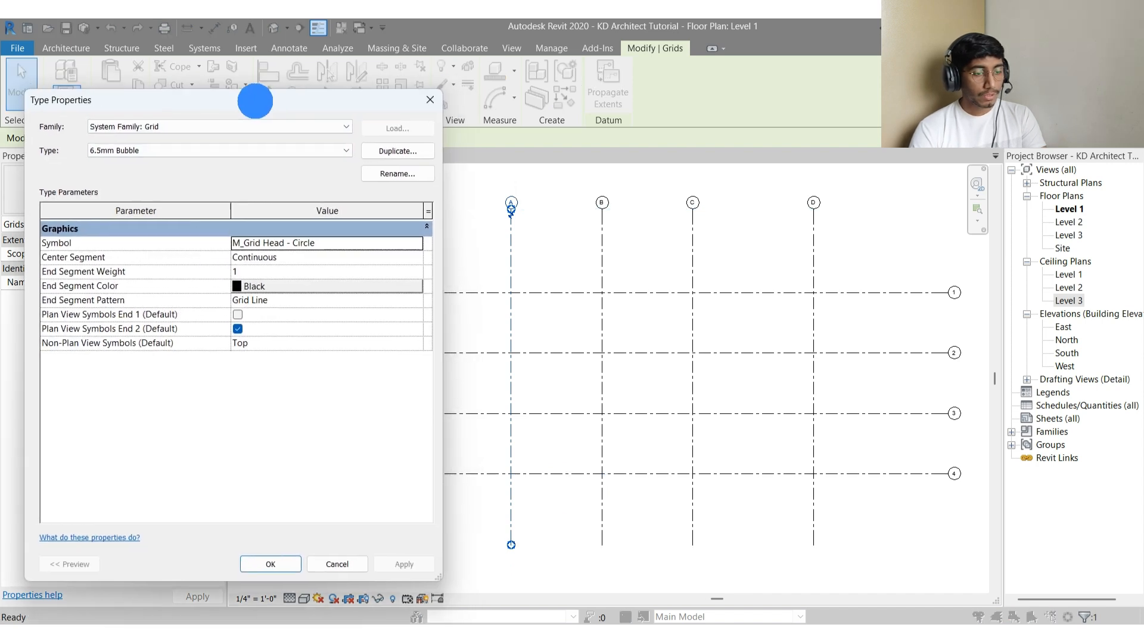
left_click(379, 156)
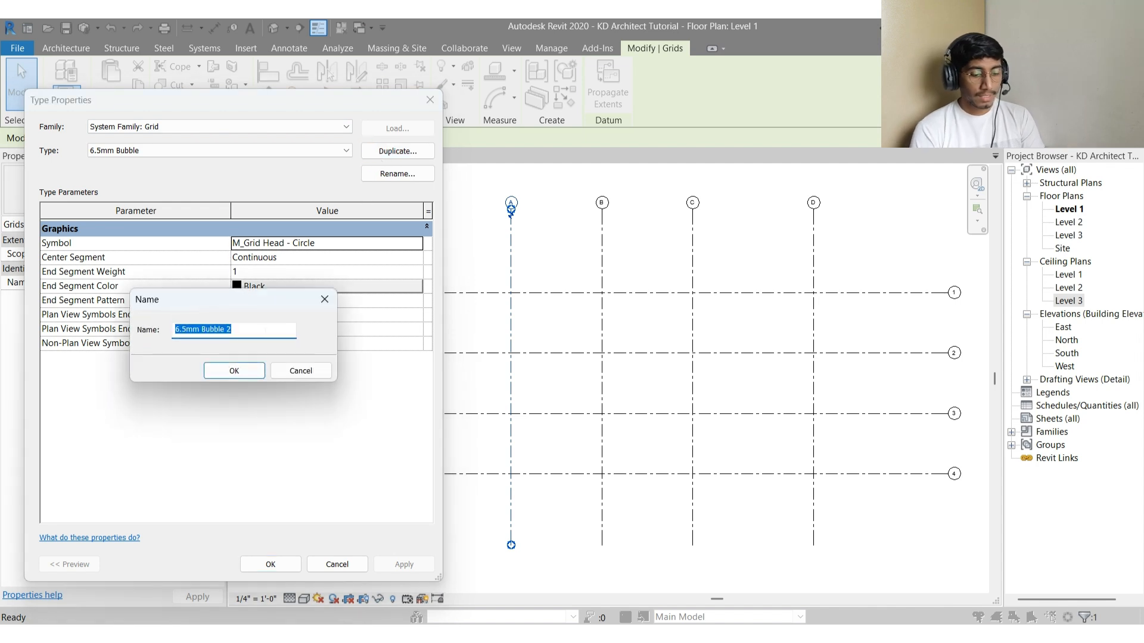
type("Type 01")
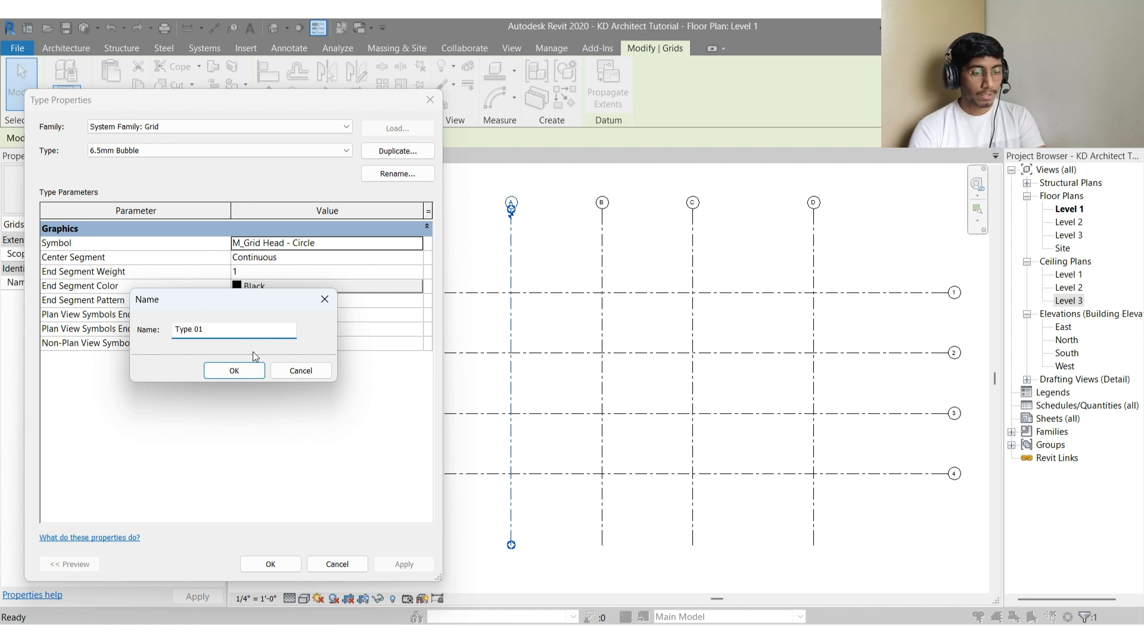
left_click(250, 371)
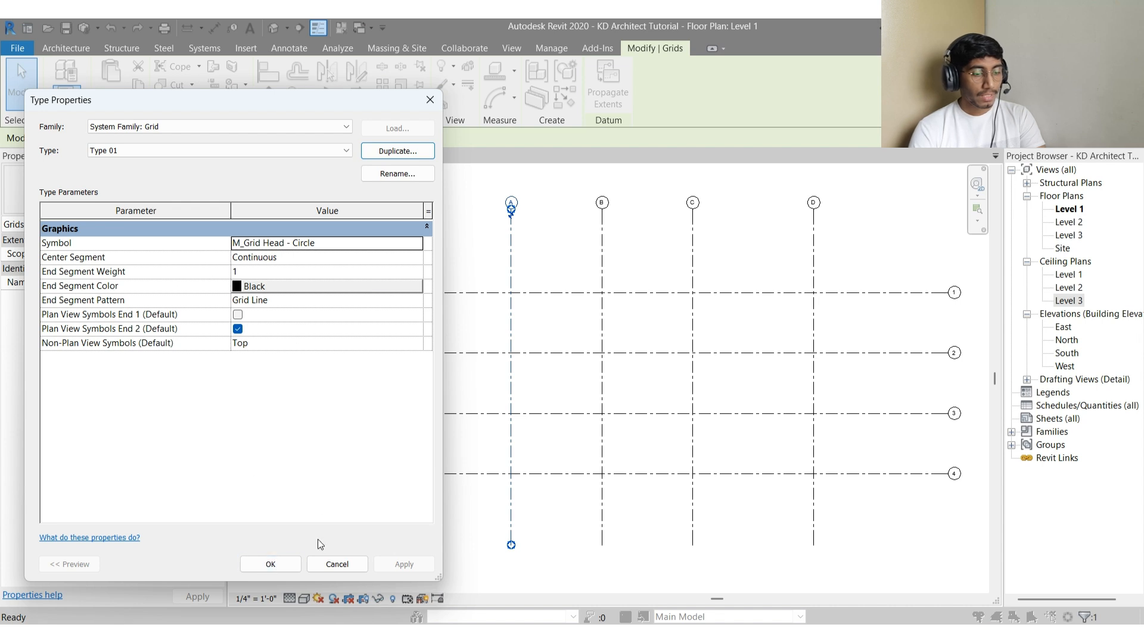
left_click(270, 563)
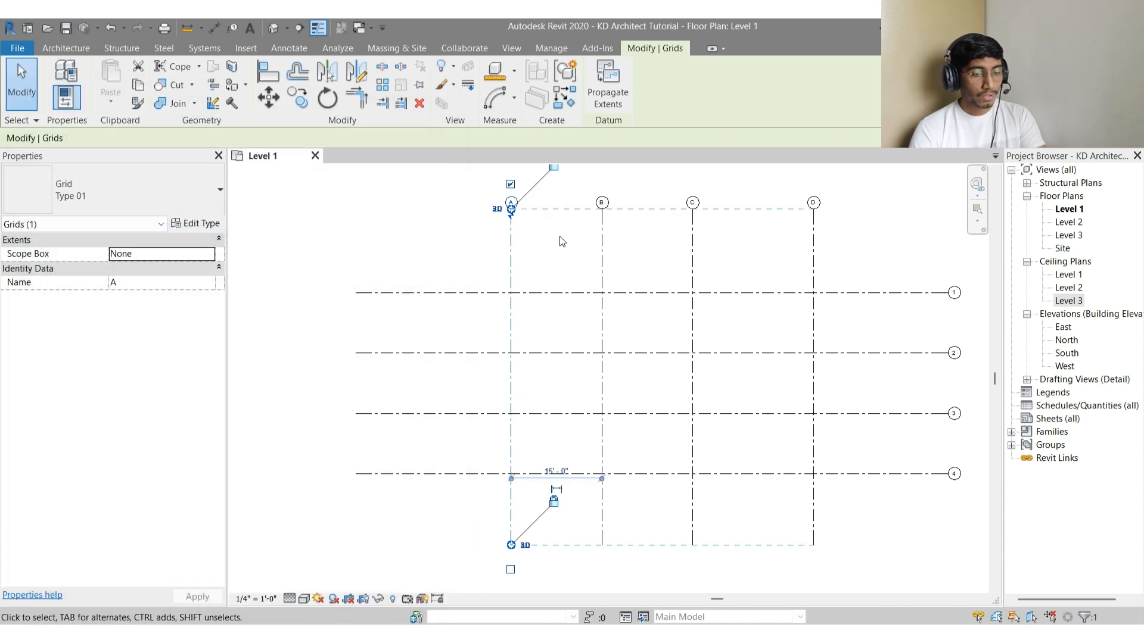
left_click(87, 197)
left_click(145, 173)
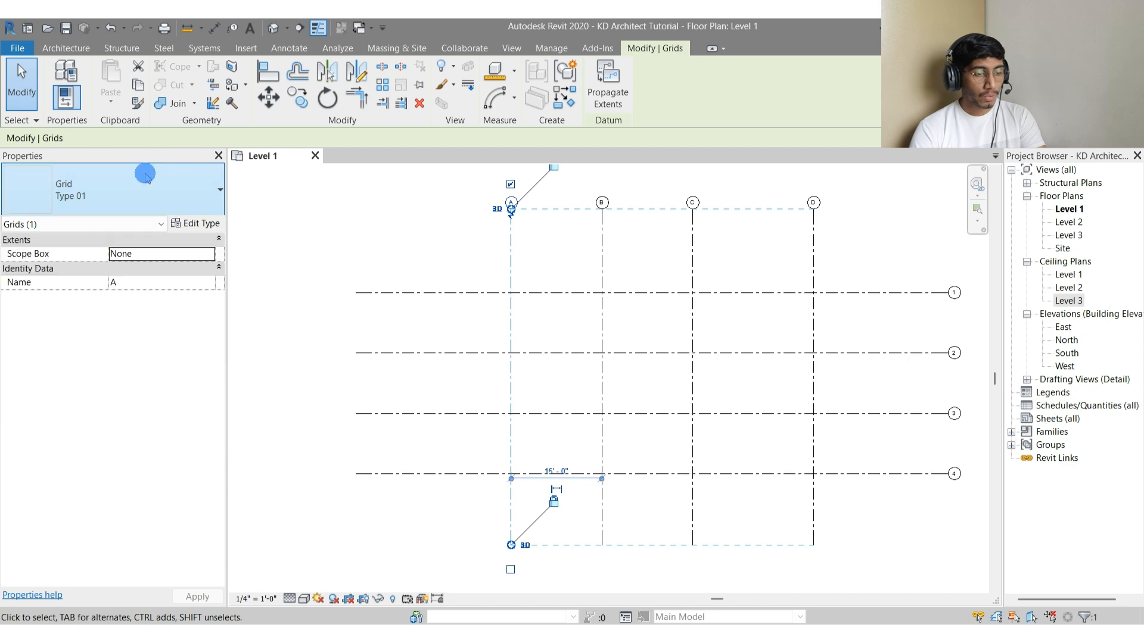
Apply the Type 01 grid type to the four vertical grids A to D together
scroll(467, 269, "down", 2)
left_click(713, 428)
left_click_drag(714, 433, 435, 278)
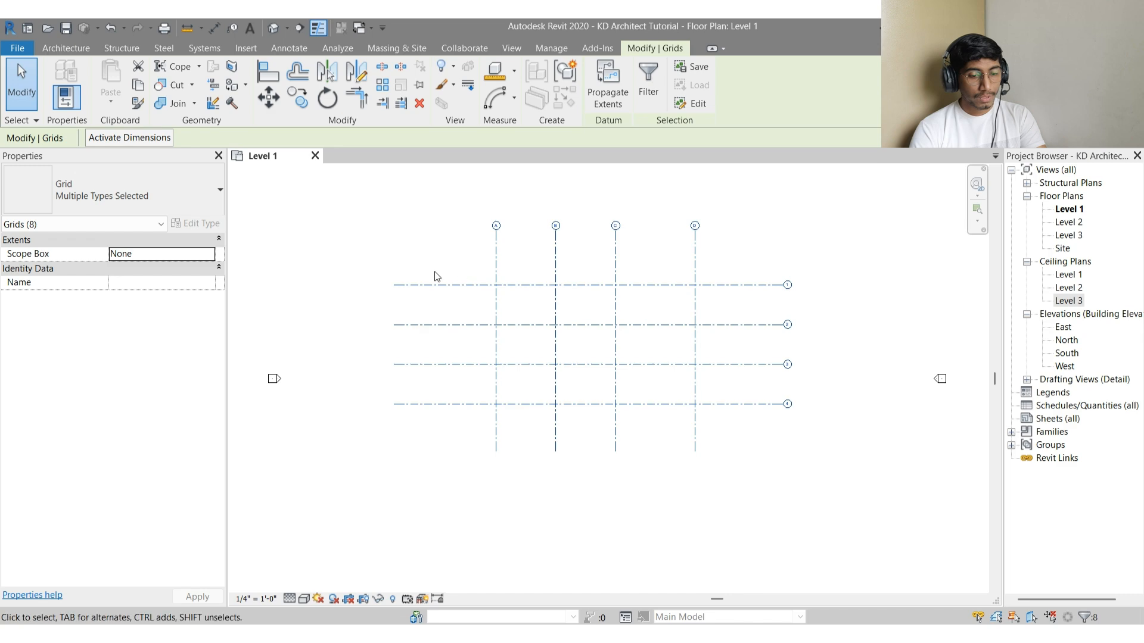
left_click(393, 262)
left_click_drag(752, 258, 453, 194)
left_click(182, 207)
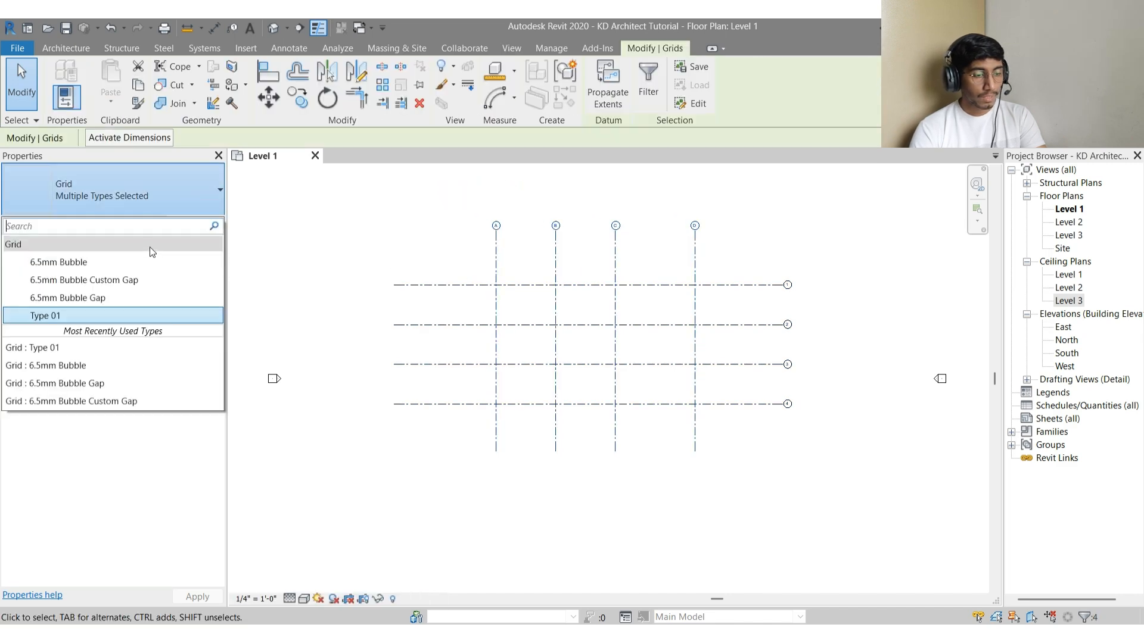
left_click(85, 312)
Check which grid type is assigned to the four horizontal grids 1 to 4
left_click_drag(817, 449, 707, 241)
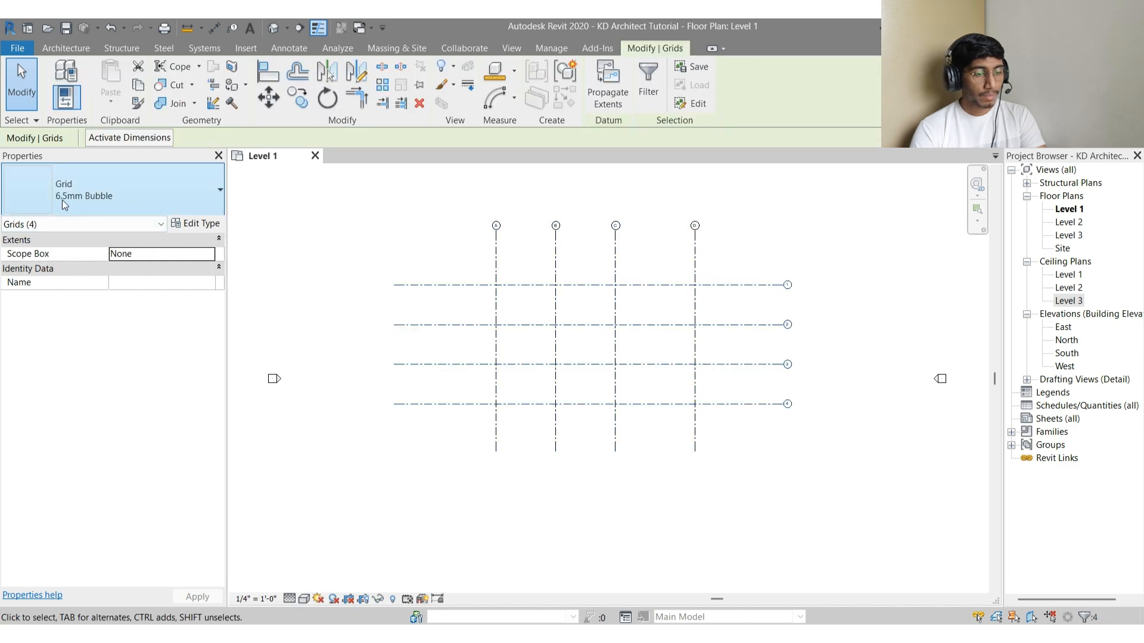
key("Escape")
scroll(556, 271, "up", 2)
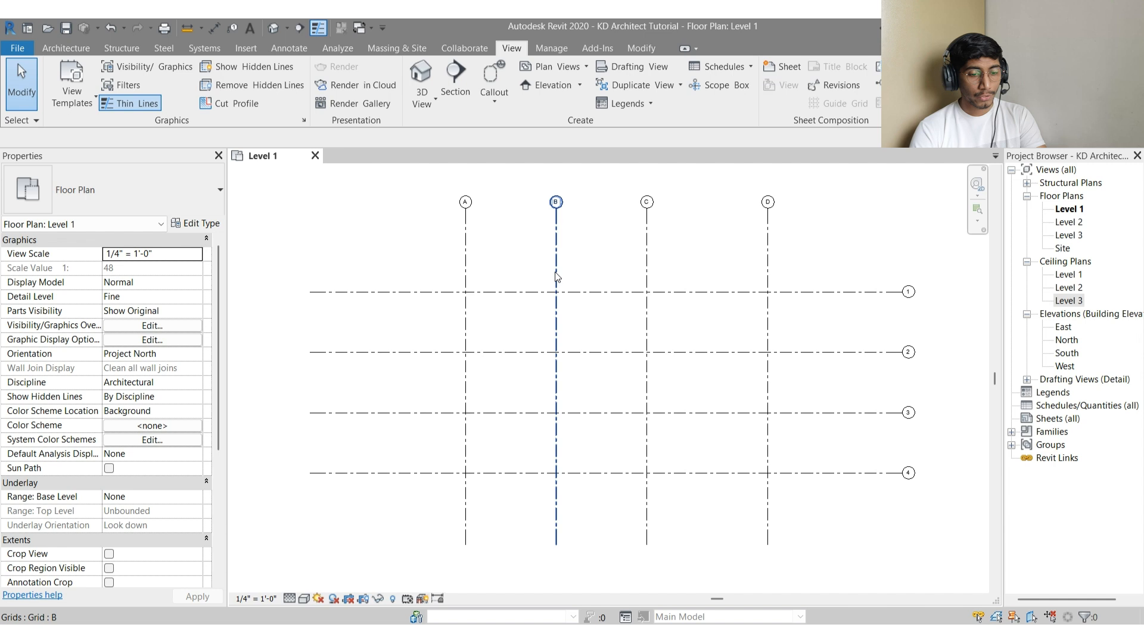
middle_click_drag(560, 275, 629, 271)
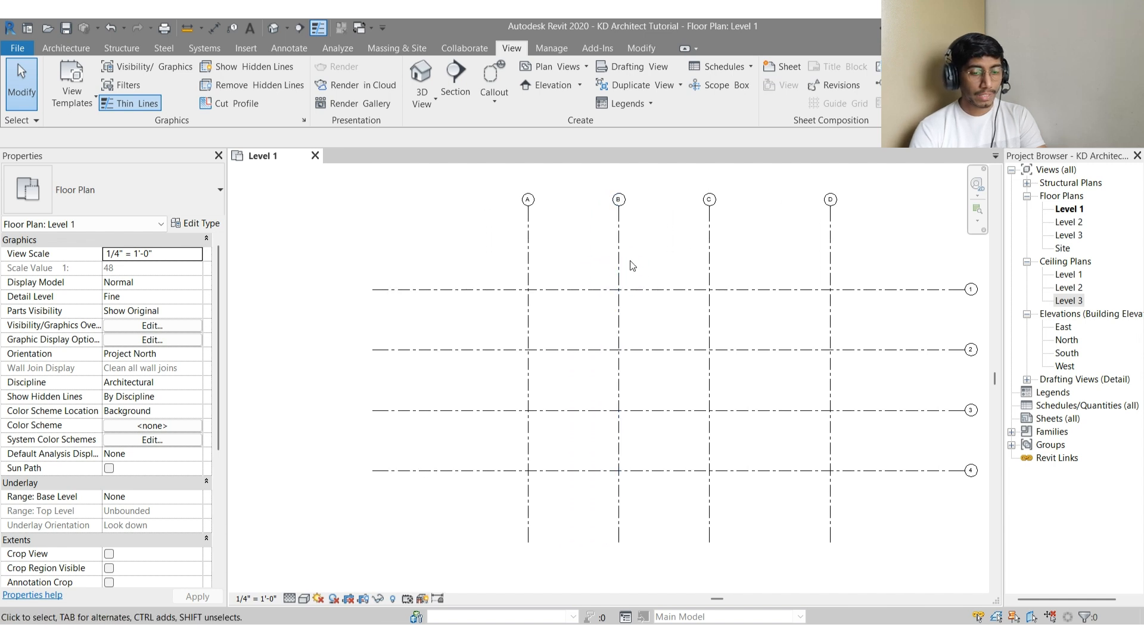
left_click(831, 244)
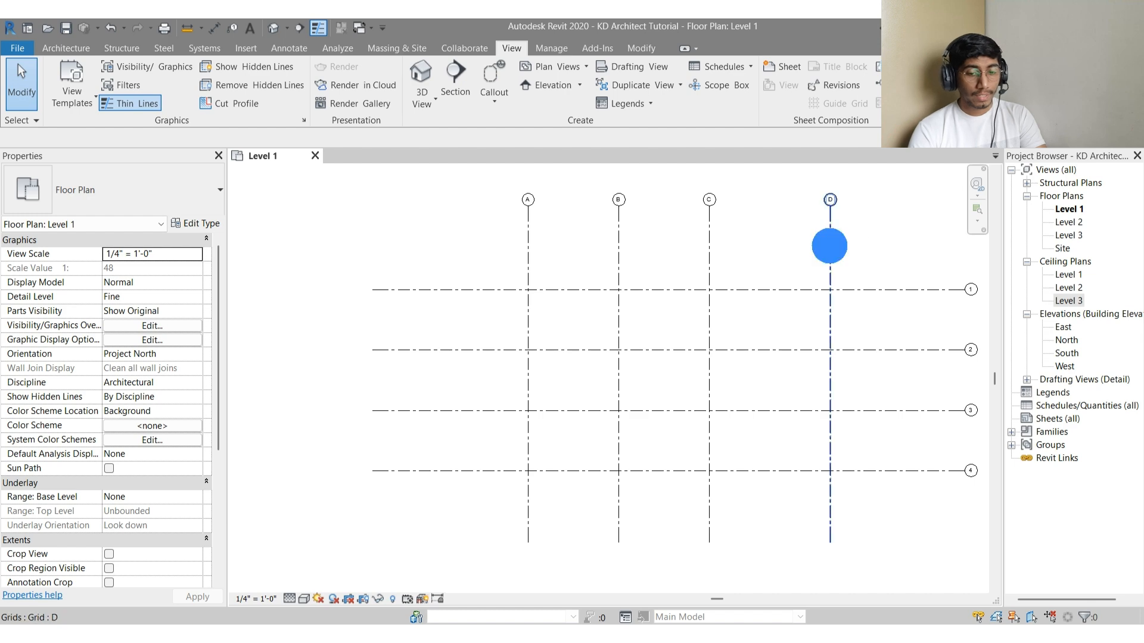
left_click(815, 252)
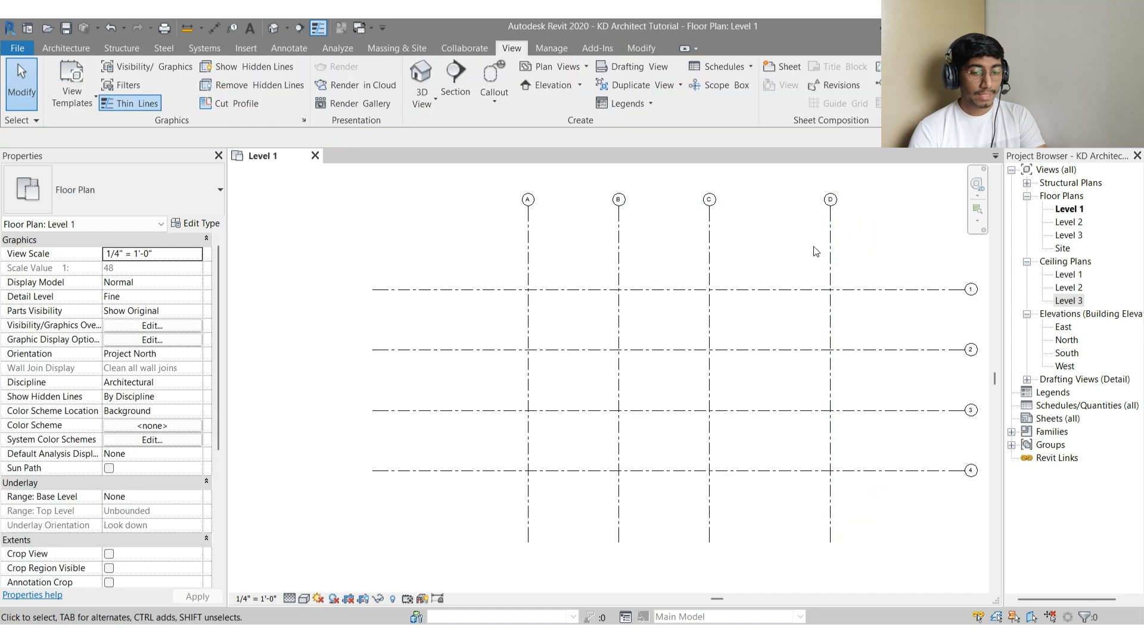
Change the Type 01 grid type's symbol to M_Grid Head - No Bubble and apply it to the vertical grids
left_click(529, 246)
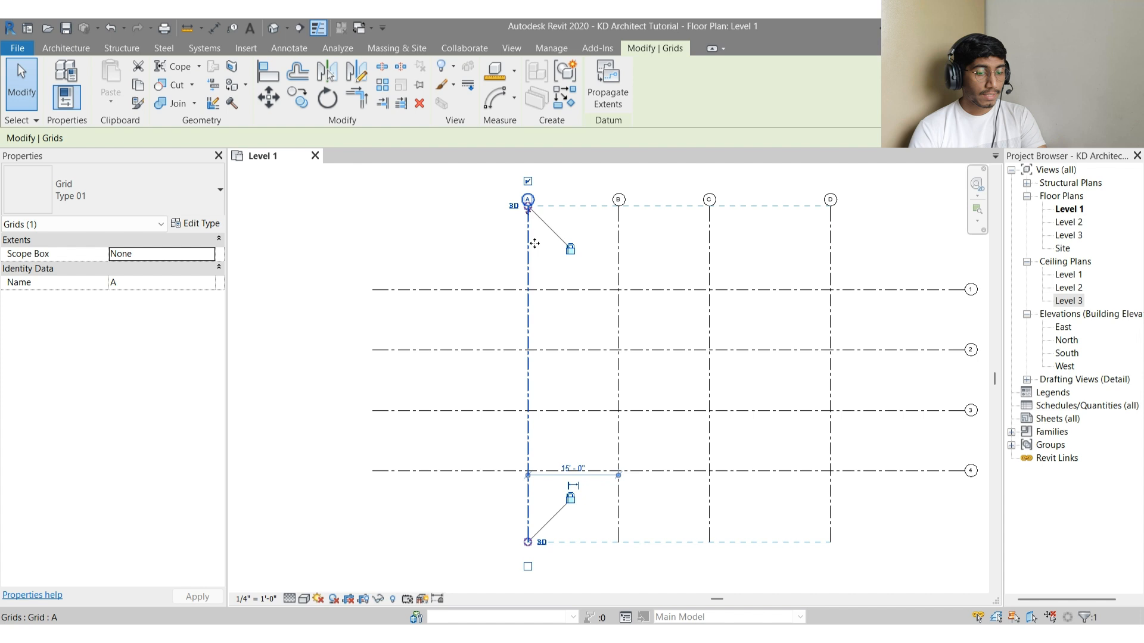
left_click(214, 223)
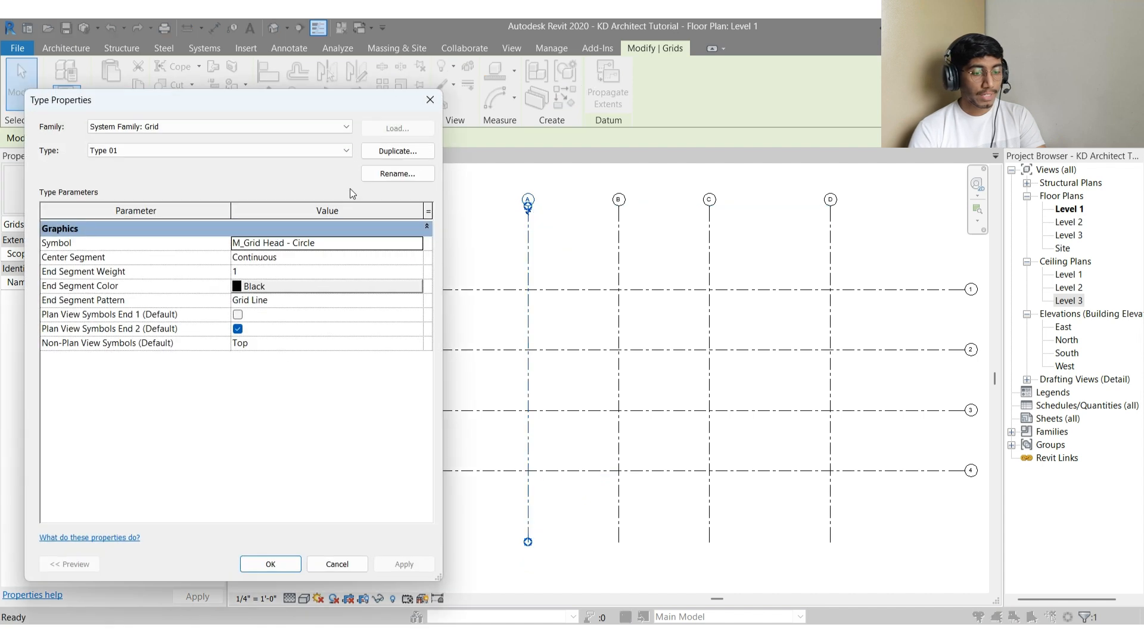
left_click_drag(302, 102, 316, 85)
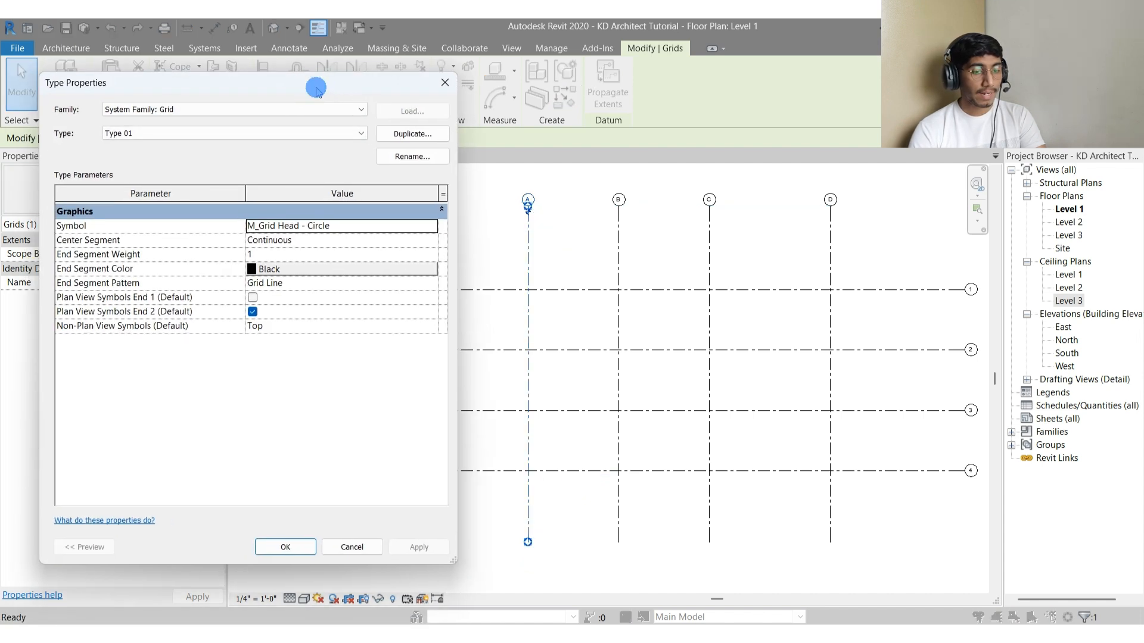
left_click(411, 156)
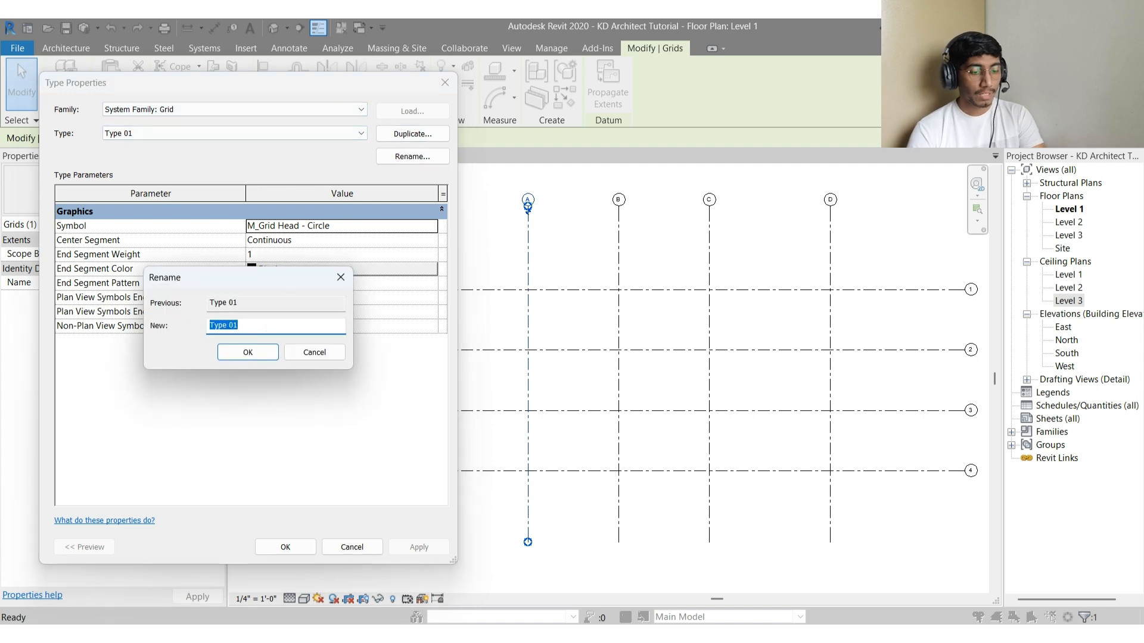
left_click(303, 352)
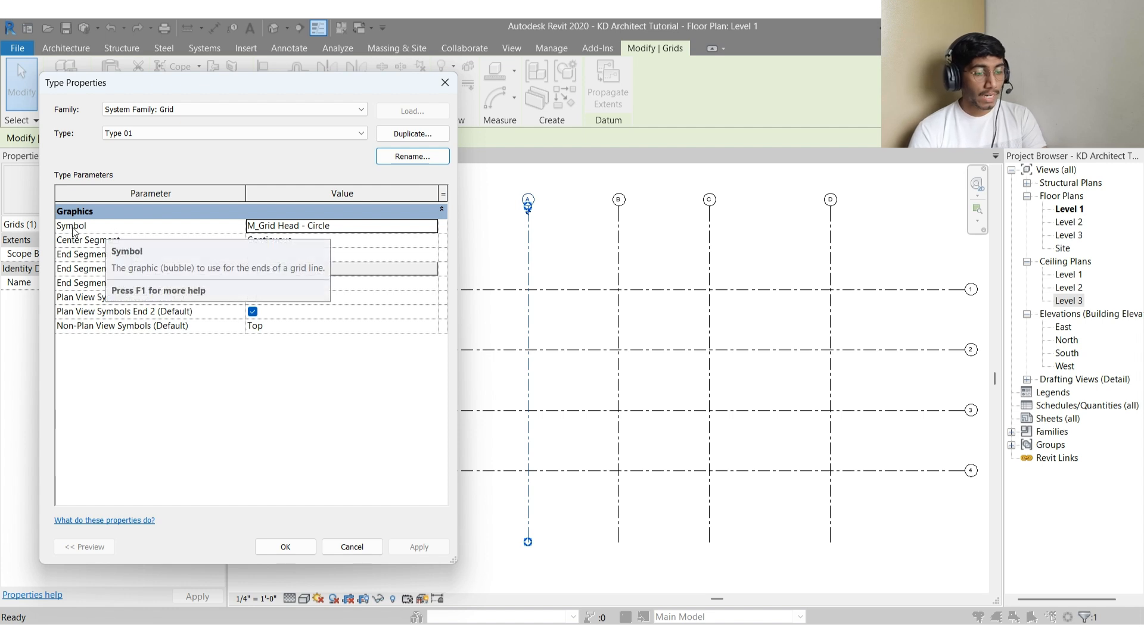
left_click(435, 229)
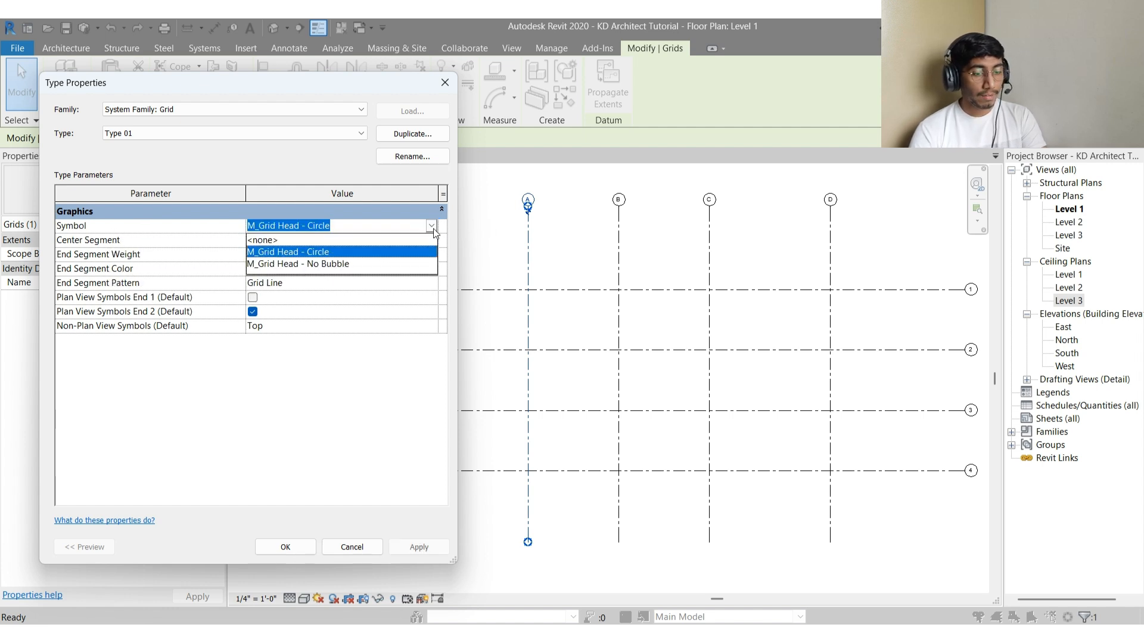
left_click(333, 265)
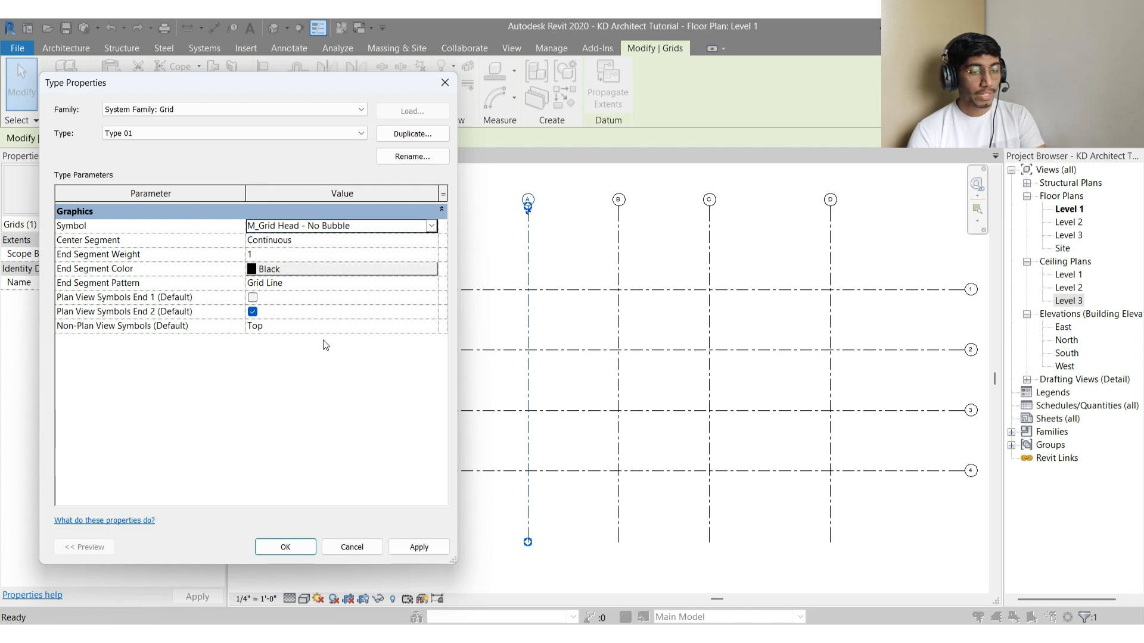
left_click(411, 548)
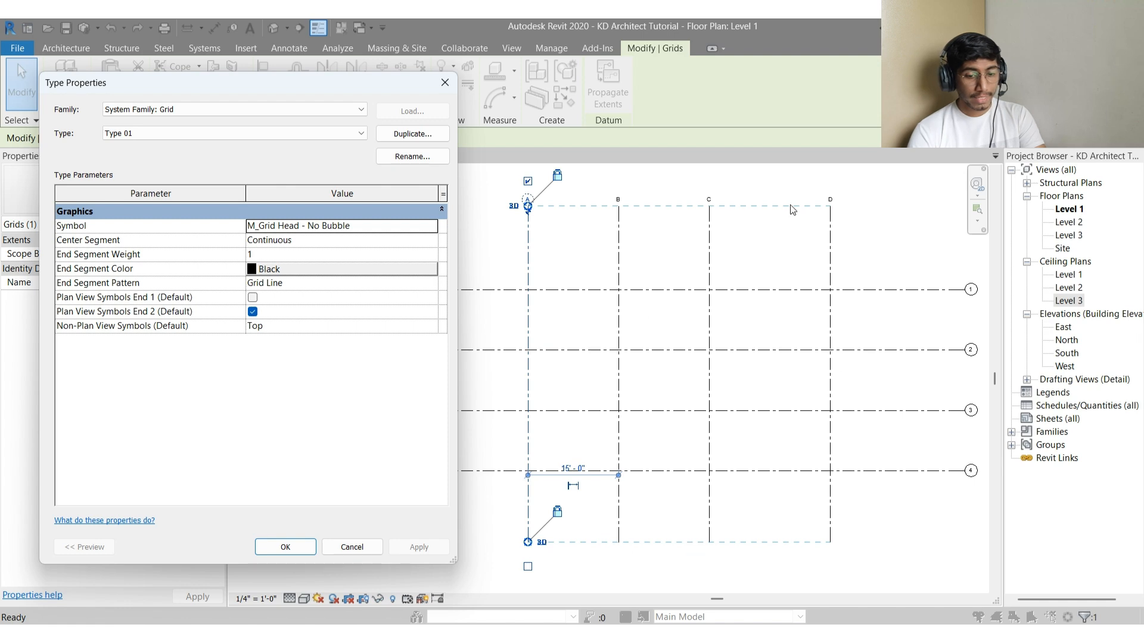
key("Return")
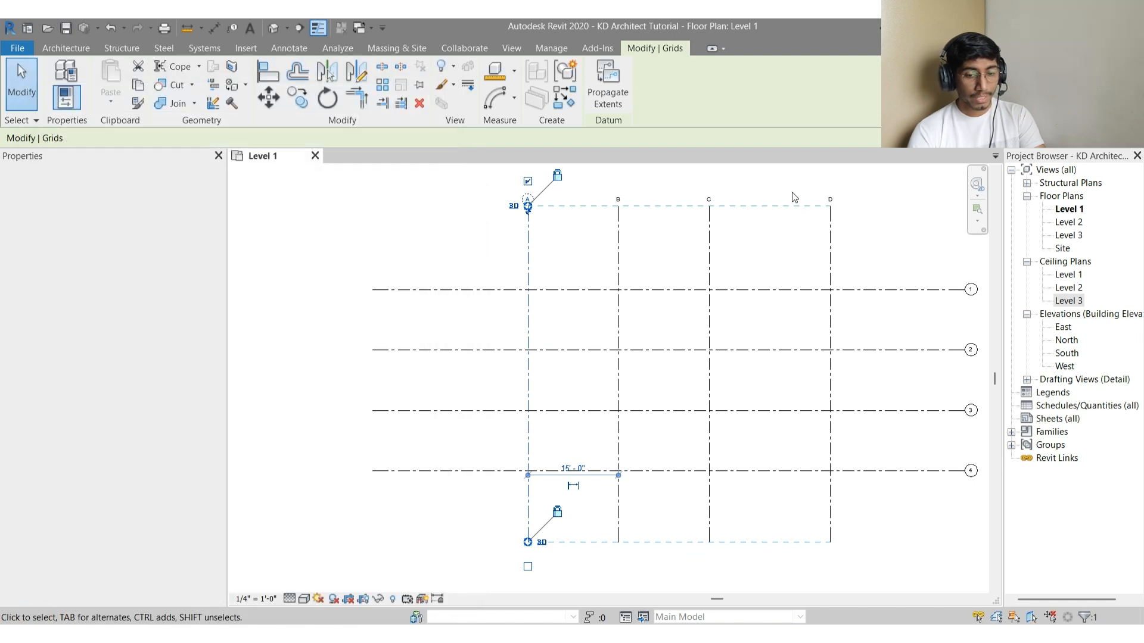
Compare the grid heads and assigned types of vertical grids A to D with those of horizontal grid 1
left_click(825, 202)
scroll(839, 200, "up", 3)
scroll(724, 216, "down", 3)
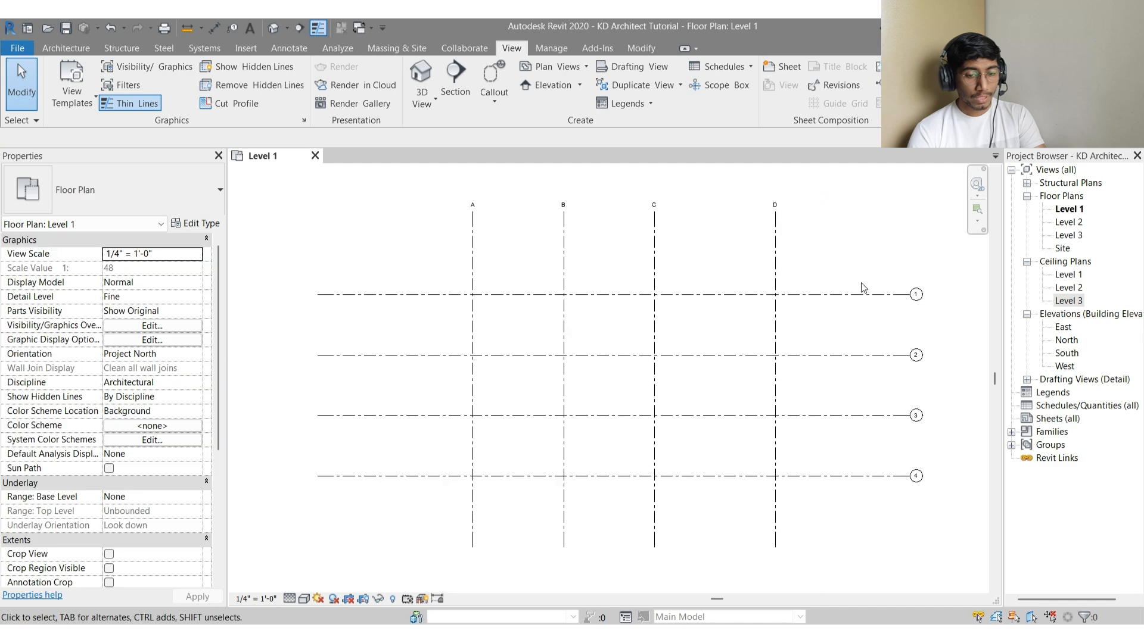
left_click(902, 298)
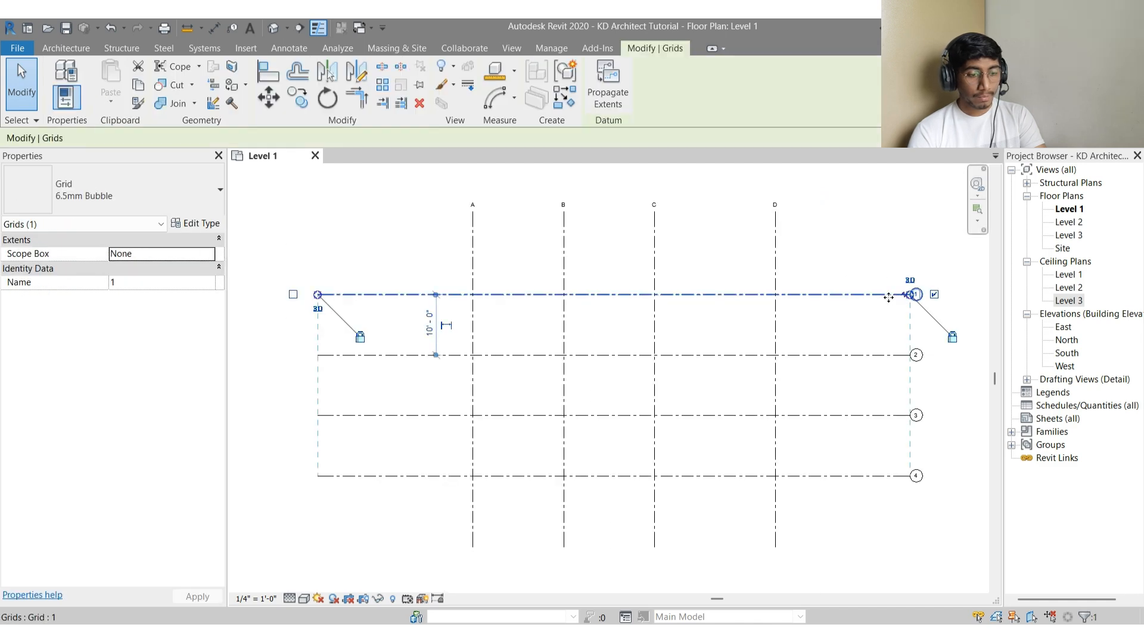
left_click_drag(802, 233, 382, 195)
left_click(387, 195)
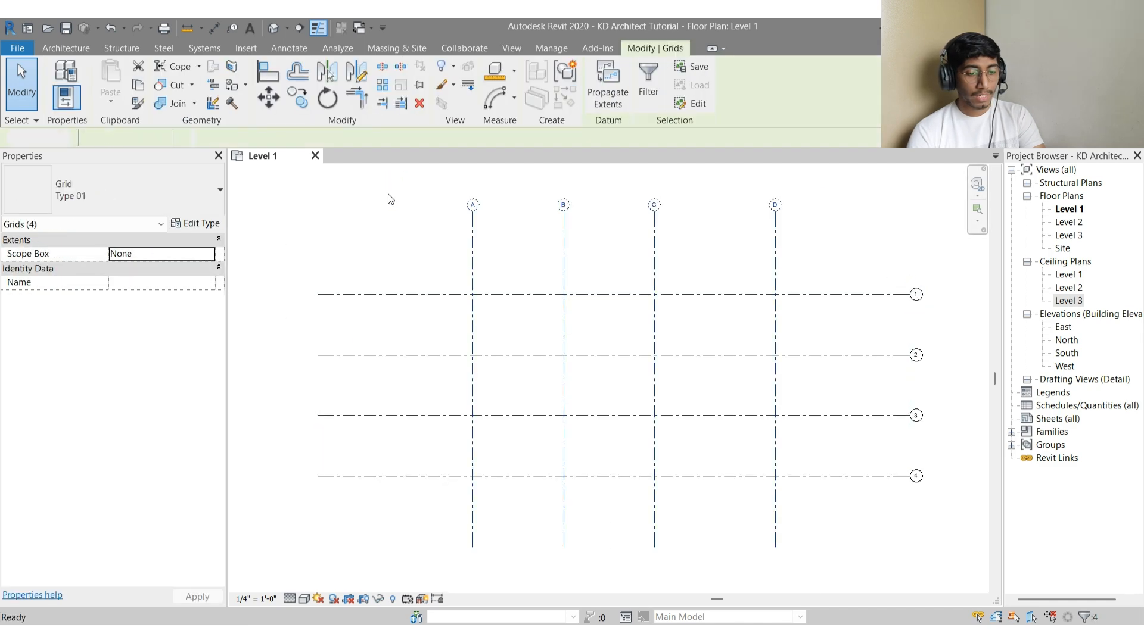
scroll(591, 265, "up", 1)
mouse_move(646, 265)
middle_mouse_down()
mouse_move(597, 320)
mouse_move(651, 262)
mouse_move(663, 269)
middle_mouse_up()
scroll(597, 325, "up", 1)
scroll(655, 274, "down", 1)
scroll(655, 276, "up", 1)
middle_click_drag(664, 260, 667, 262)
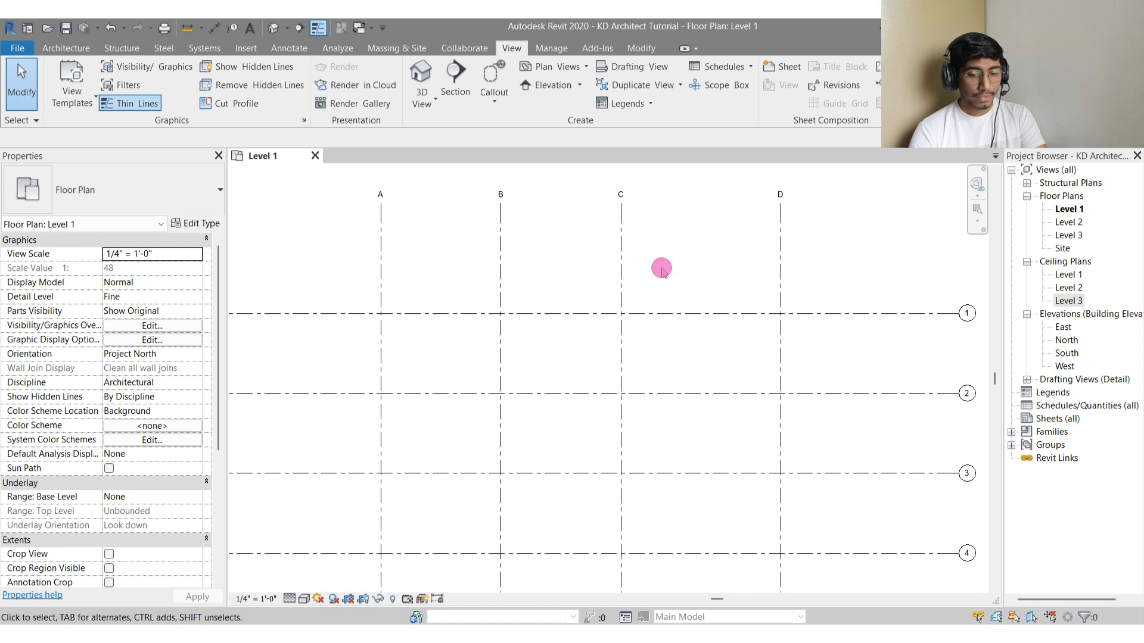
Set the Type 01 grid type's symbol back to M_Grid Head - Circle and apply it
left_click(380, 194)
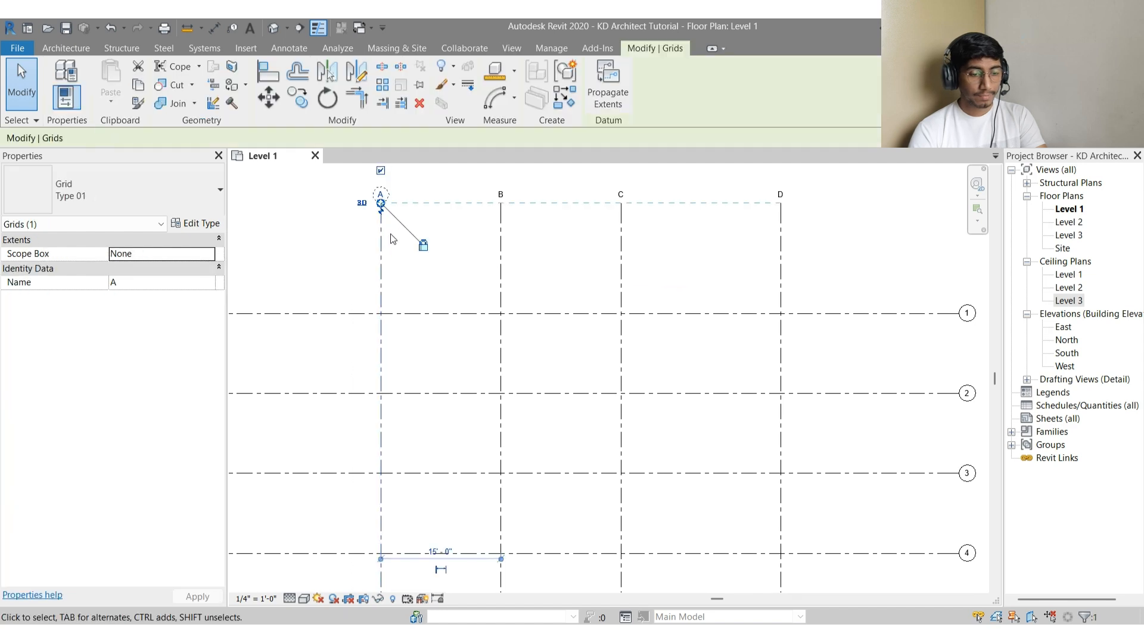
left_click(194, 225)
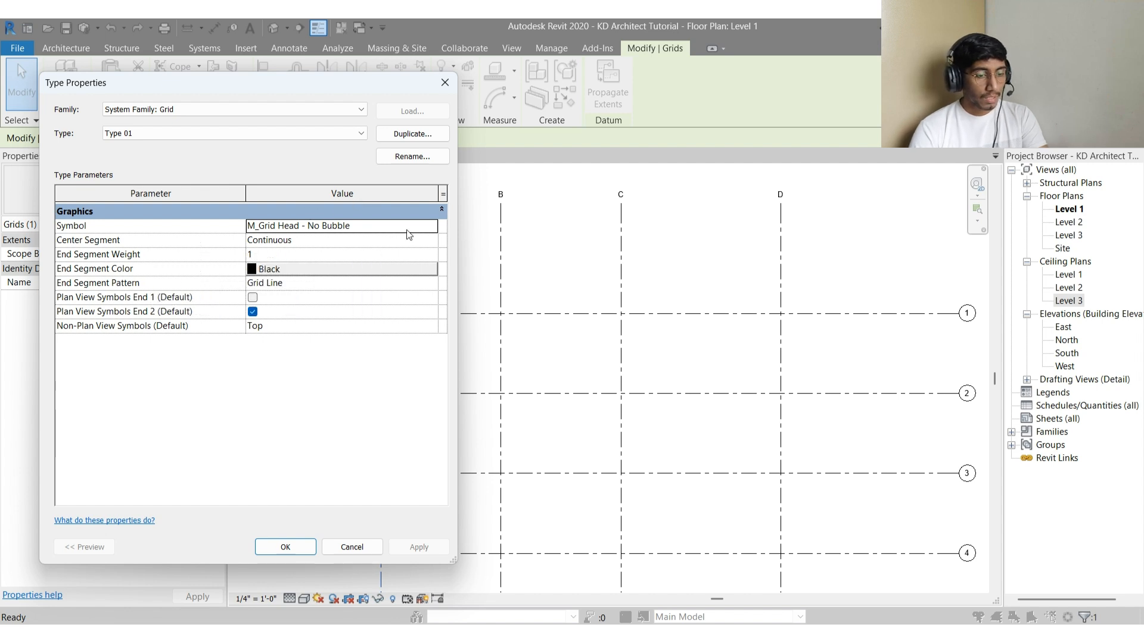
left_click(431, 226)
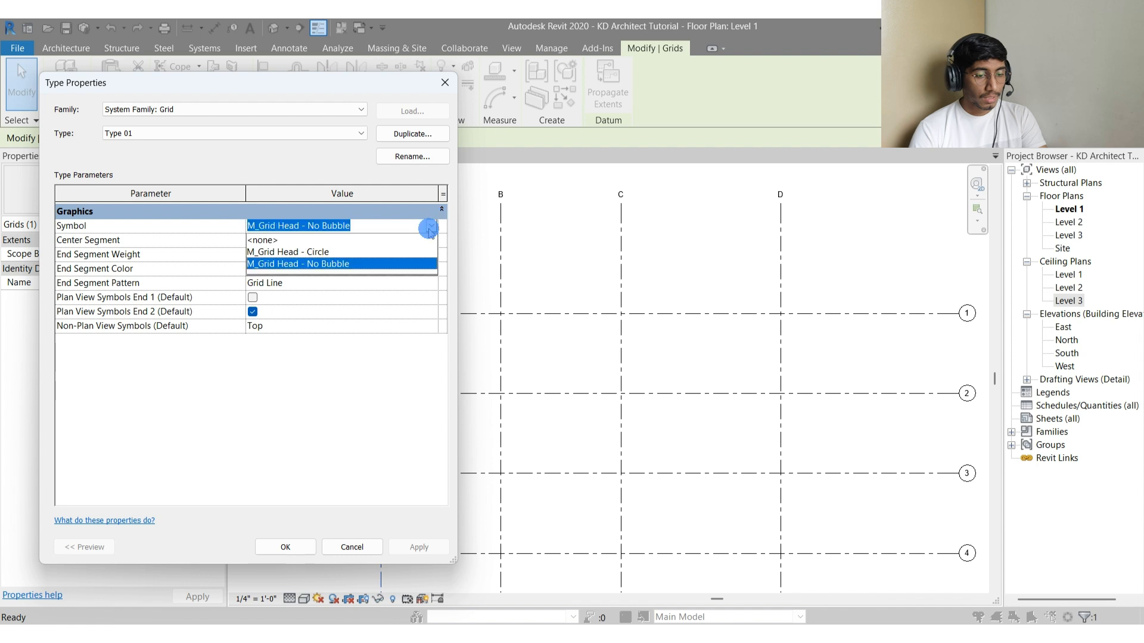
left_click(309, 240)
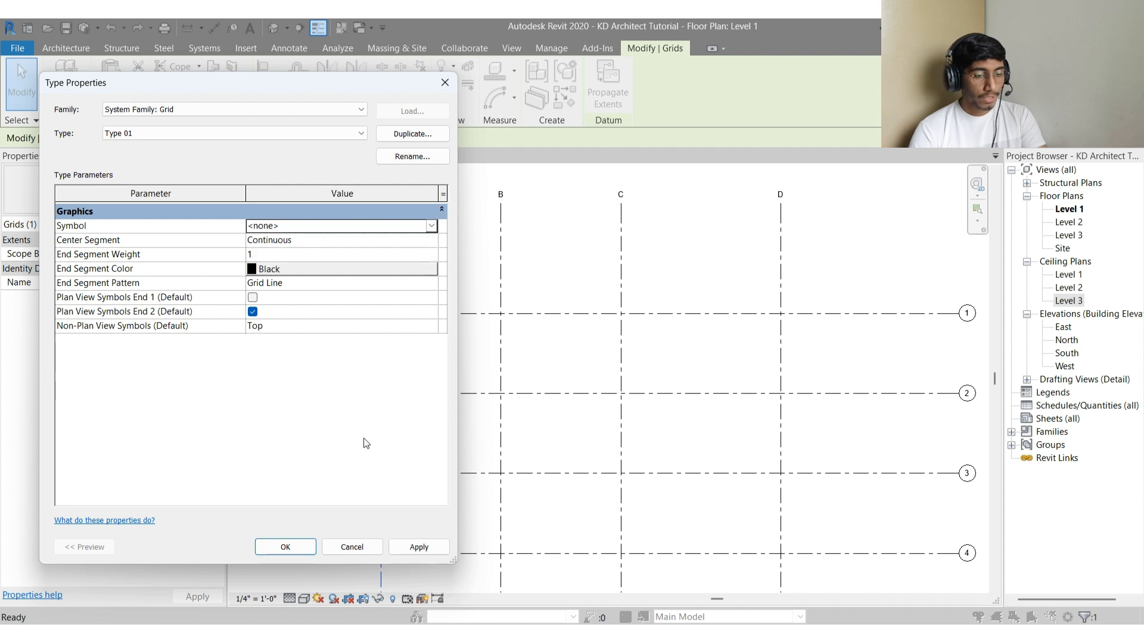
left_click(431, 226)
left_click(313, 251)
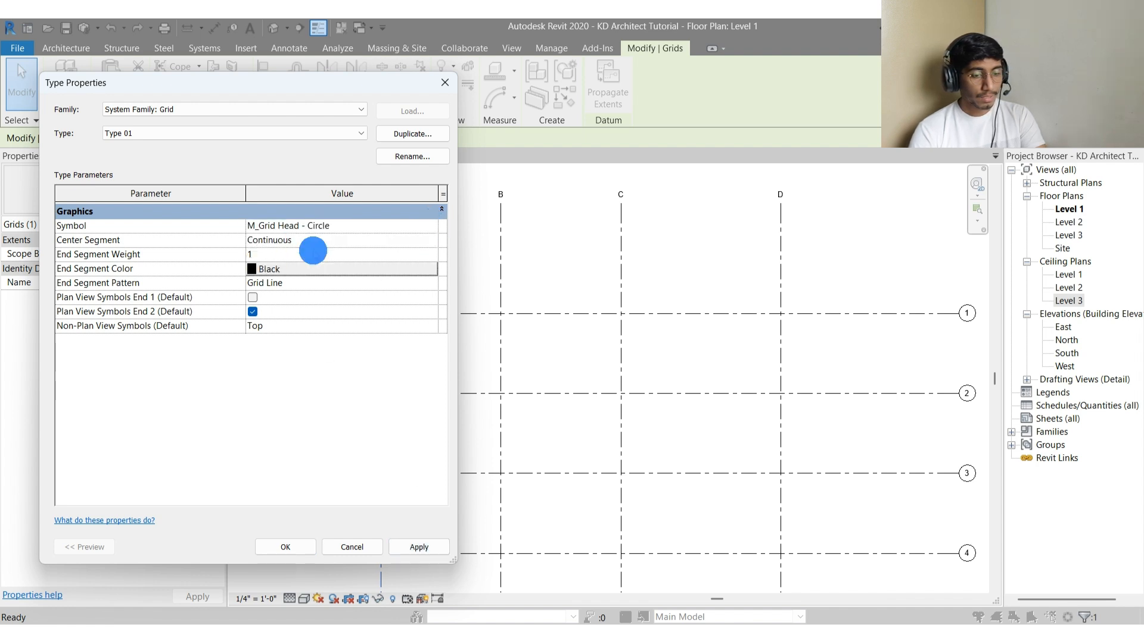
left_click(411, 546)
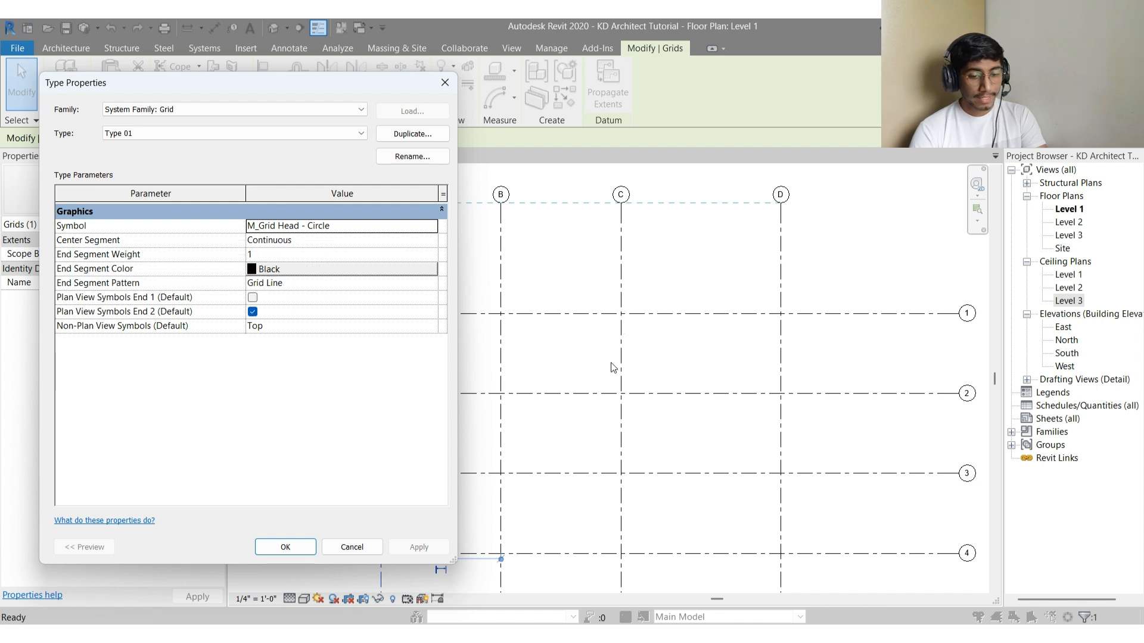
Set the Type 01 grid type's center segment to None, and close its type properties
left_click(356, 242)
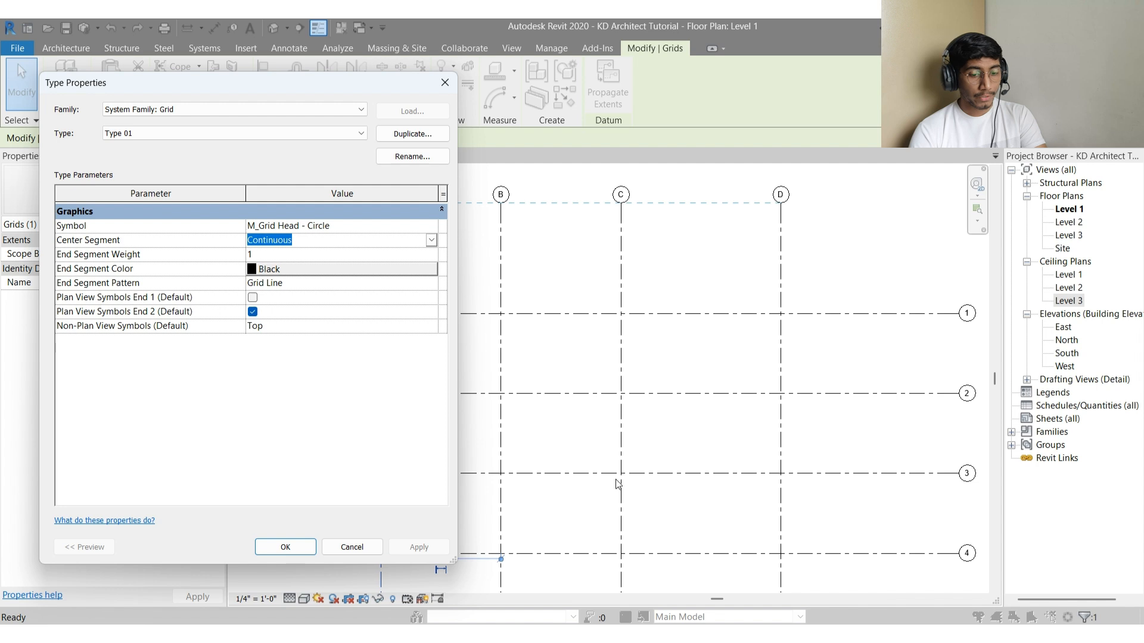
left_click(431, 240)
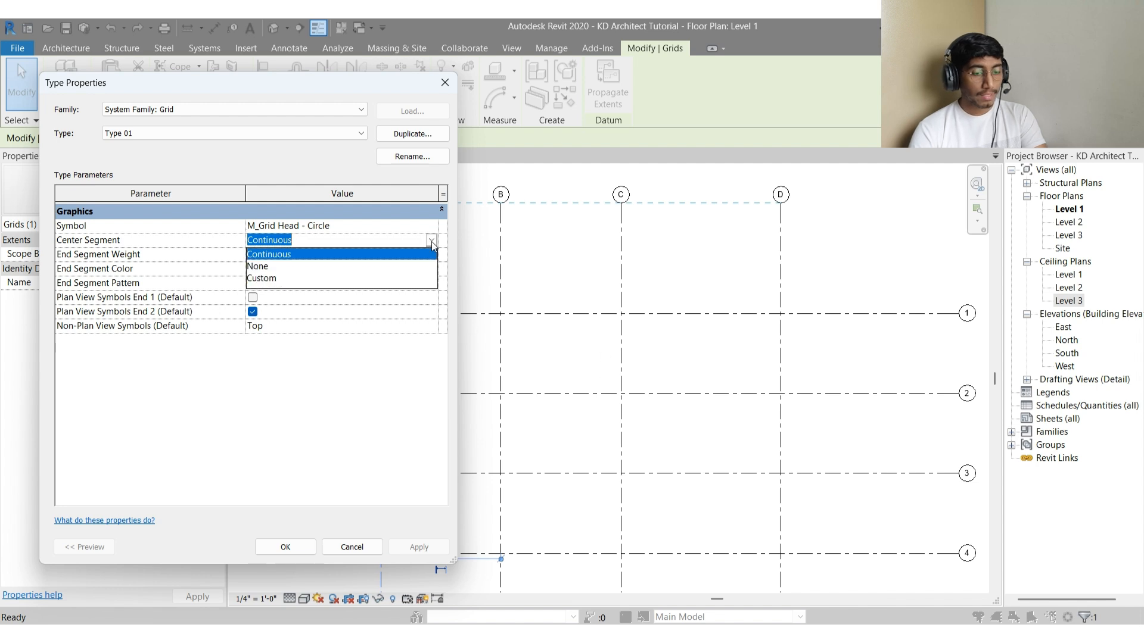
left_click(281, 261)
left_click(418, 547)
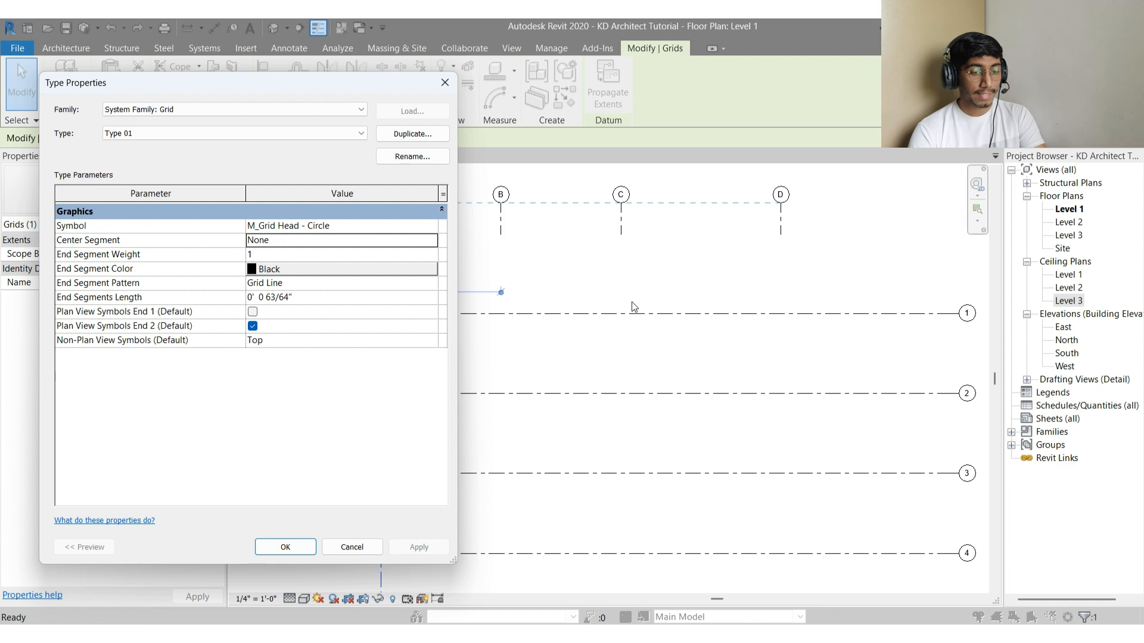
left_click(262, 553)
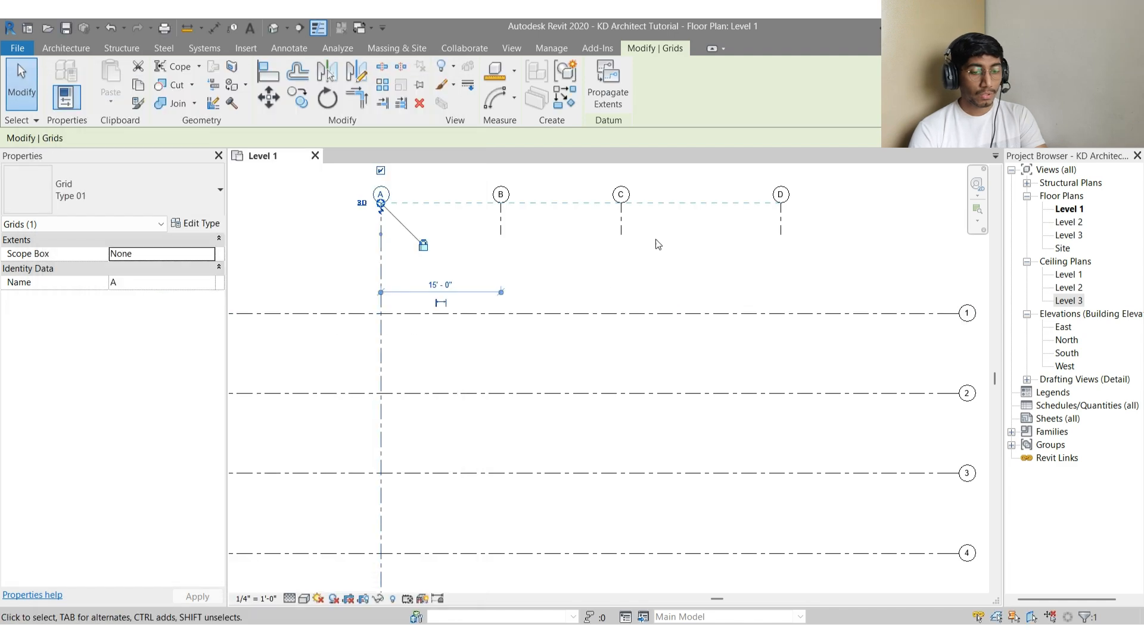
scroll(656, 238, "down", 2)
left_click(659, 409)
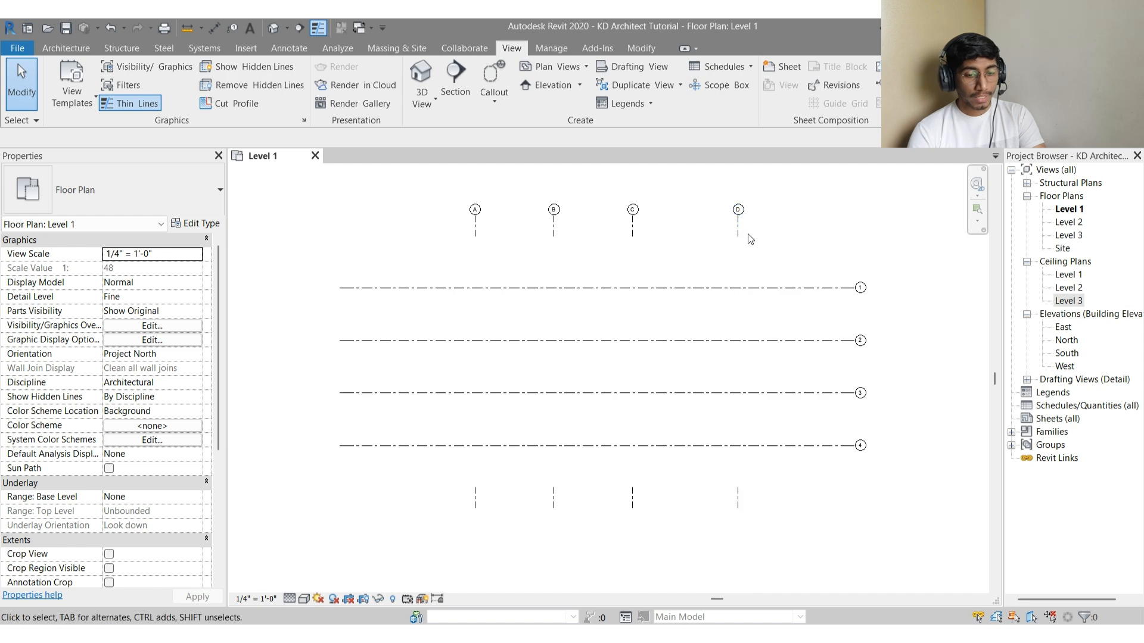
Set the center segment of the Type 01 grid type to Custom through vertical grid A
scroll(748, 231, "up", 3)
scroll(737, 250, "down", 2)
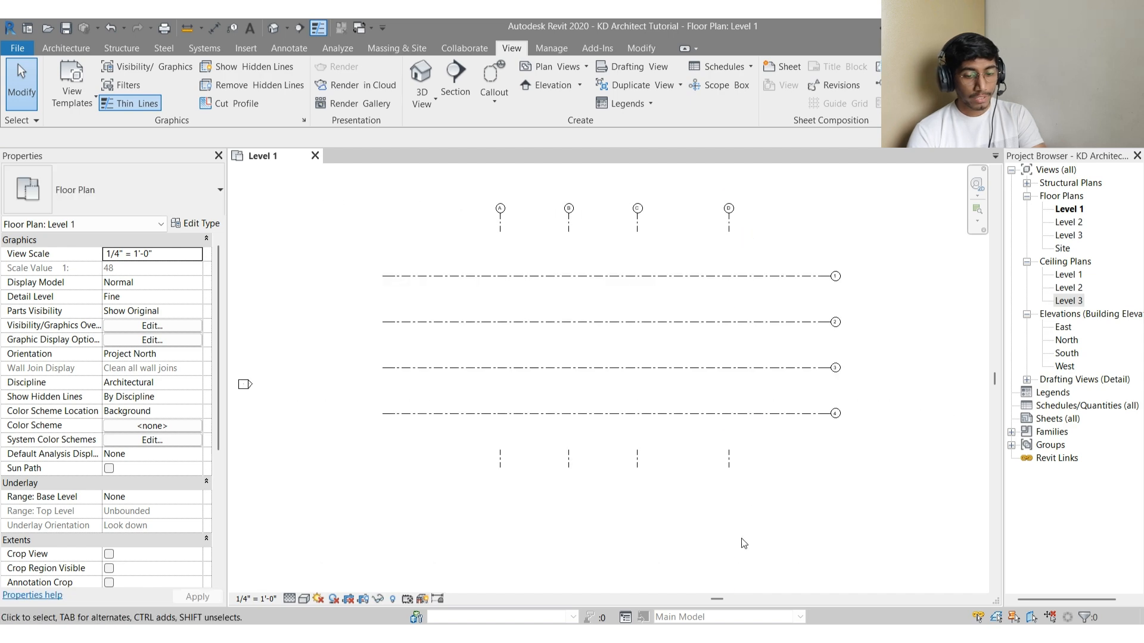
scroll(739, 480, "up", 2)
scroll(731, 463, "down", 2)
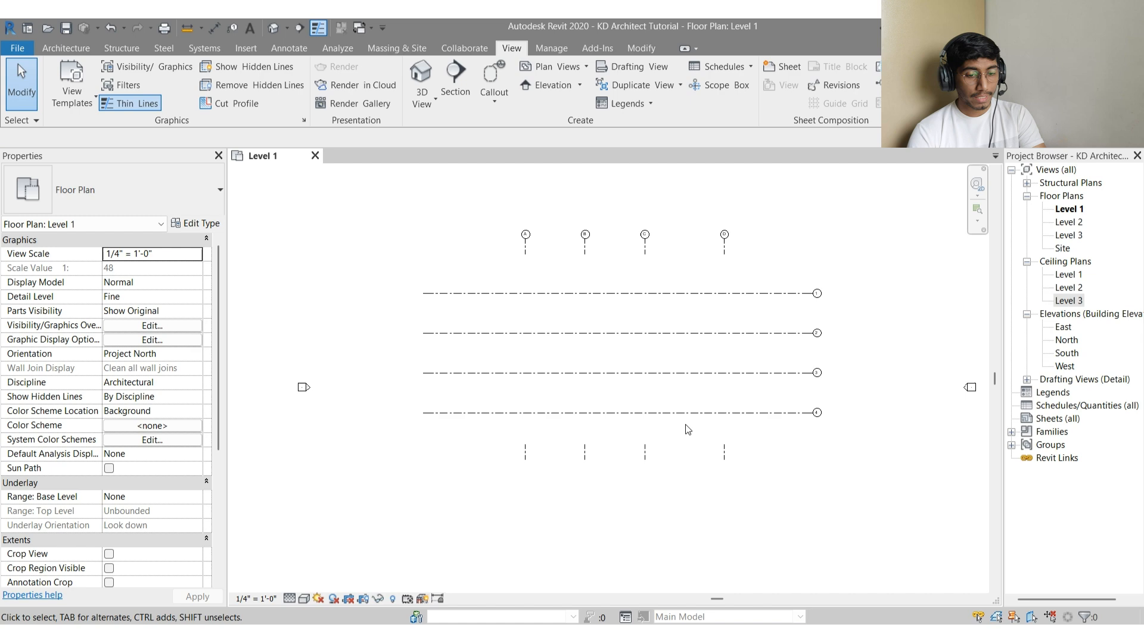
middle_click_drag(731, 462, 773, 485)
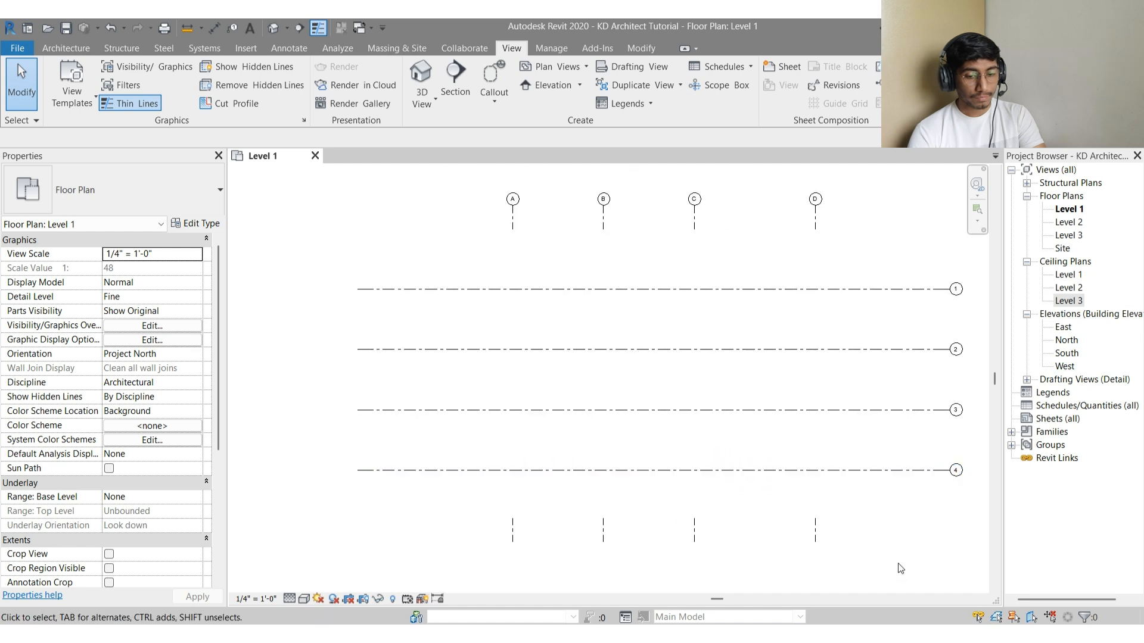
left_click(516, 234)
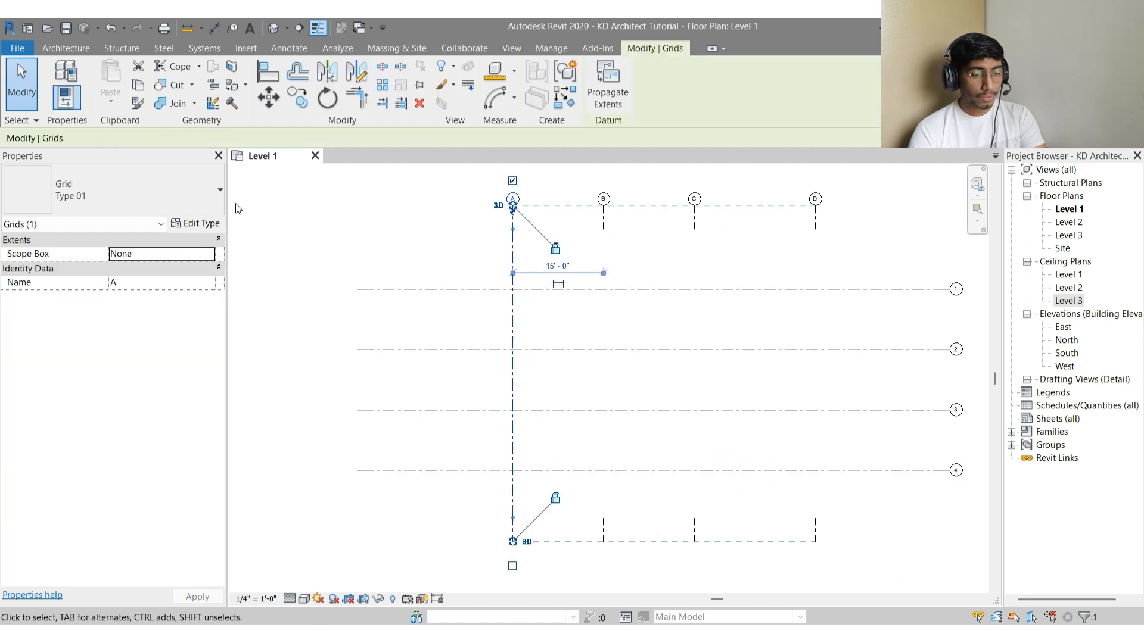
left_click(197, 224)
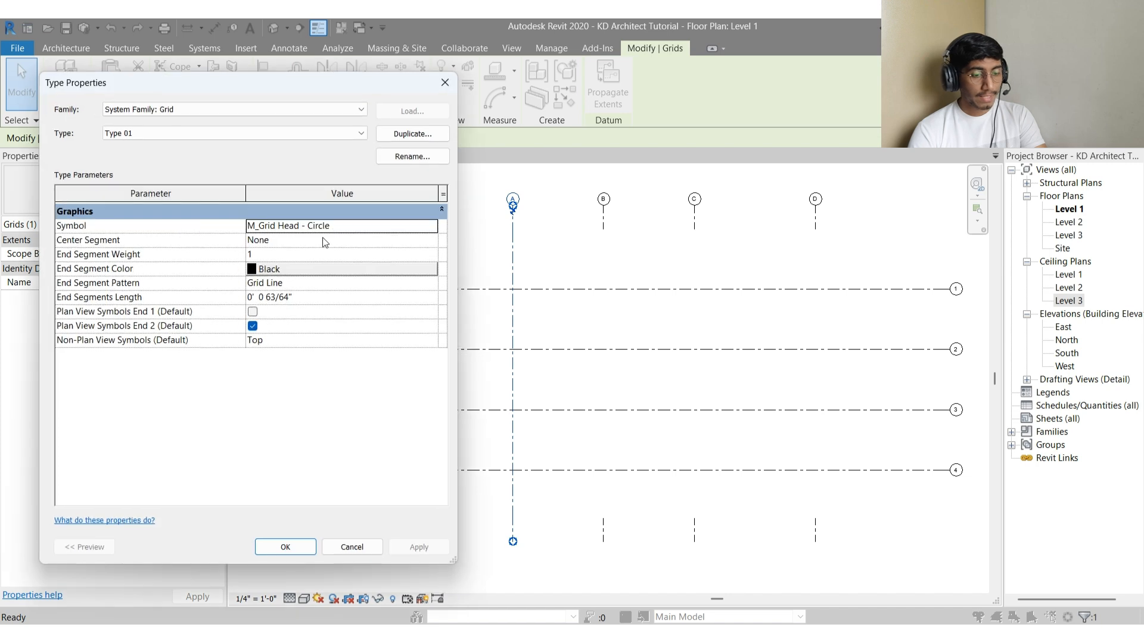
left_click(395, 240)
left_click(431, 240)
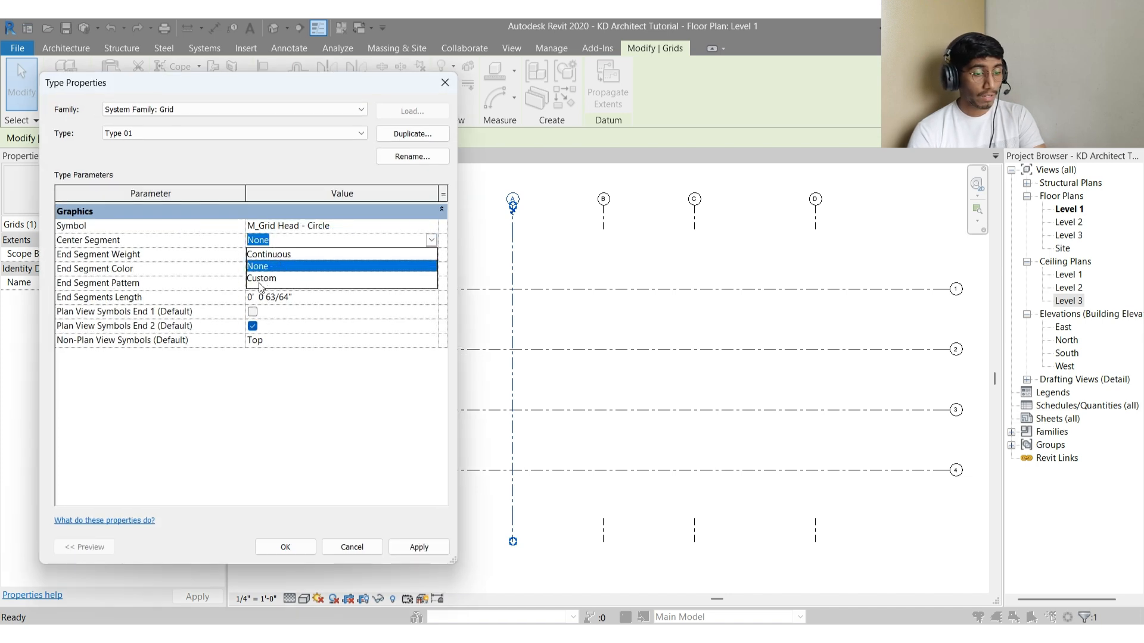
left_click(265, 280)
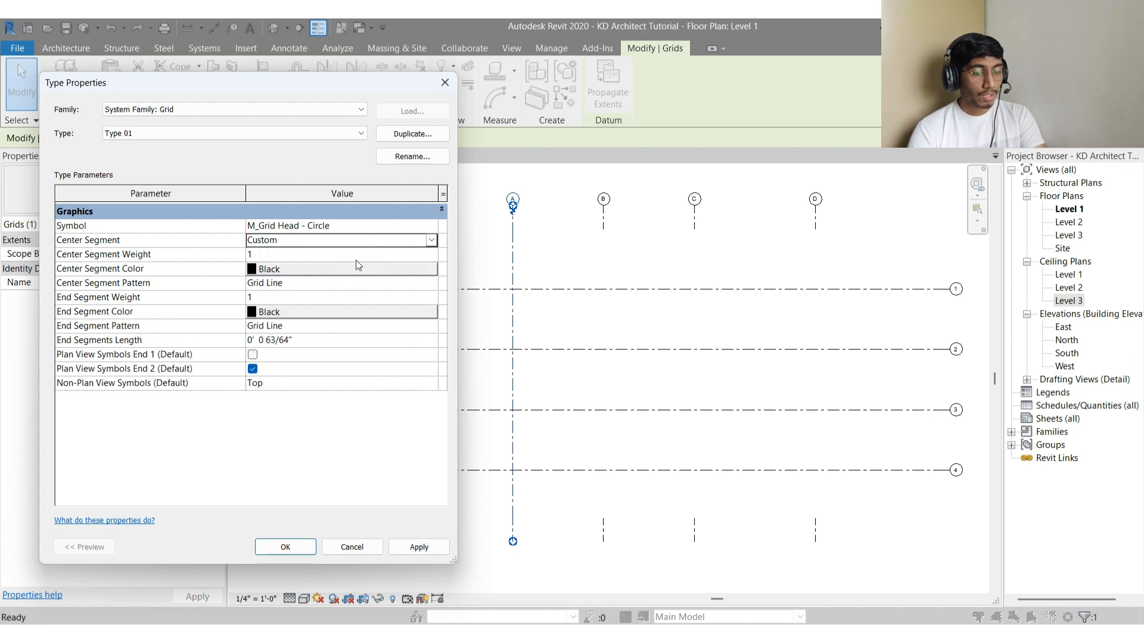
Set the Type 01 grid type's center segment weight to 5
mouse_move(79, 262)
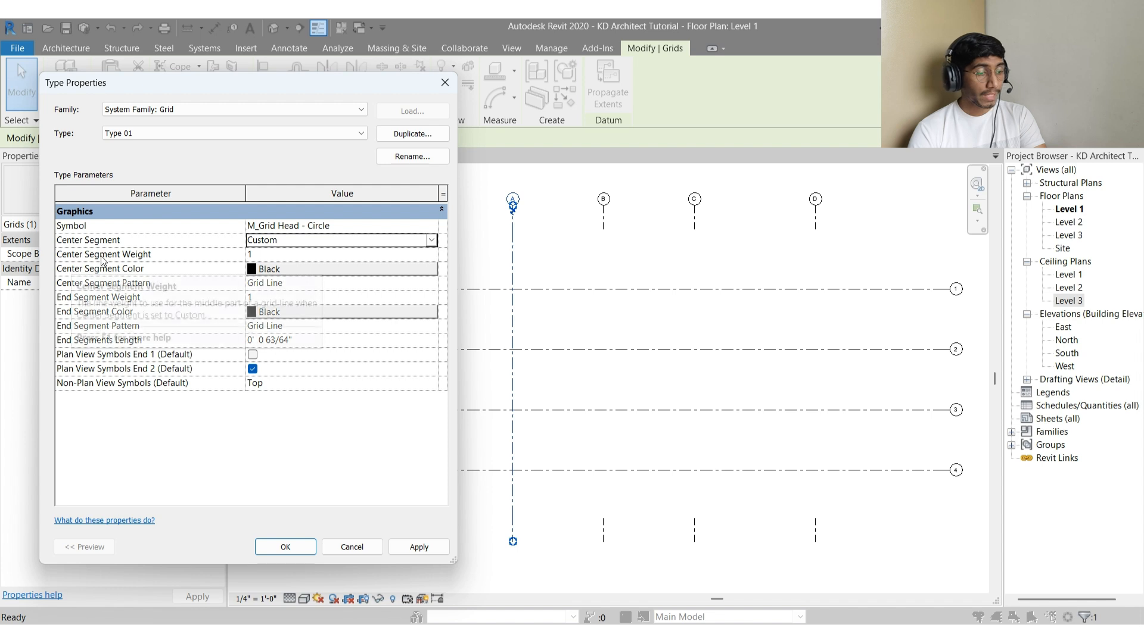
left_click(272, 255)
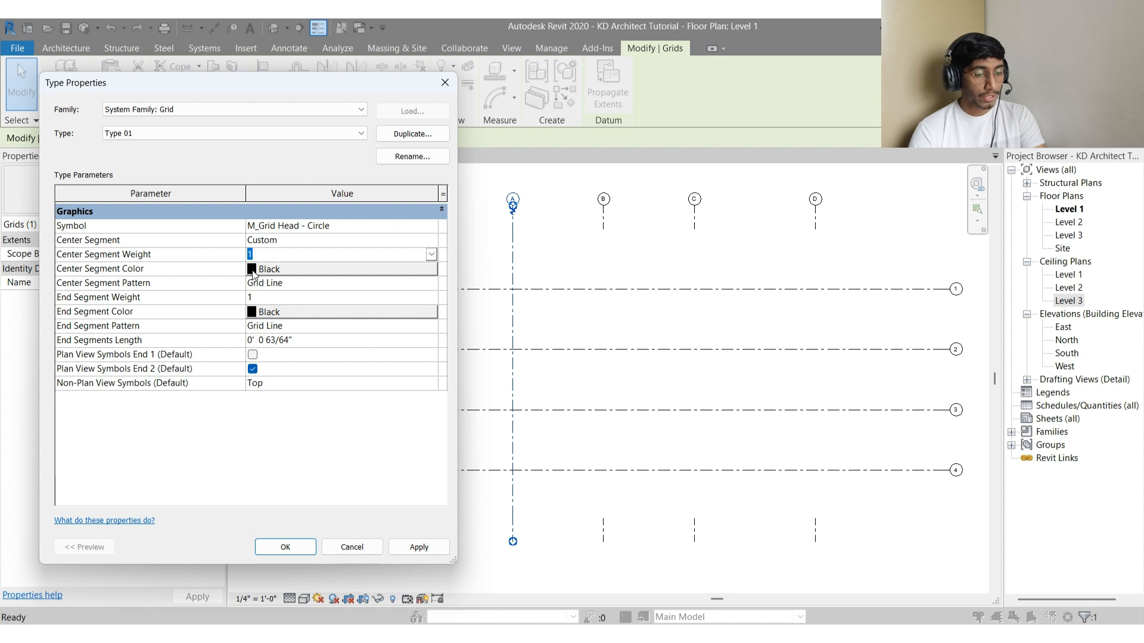
left_click(267, 283)
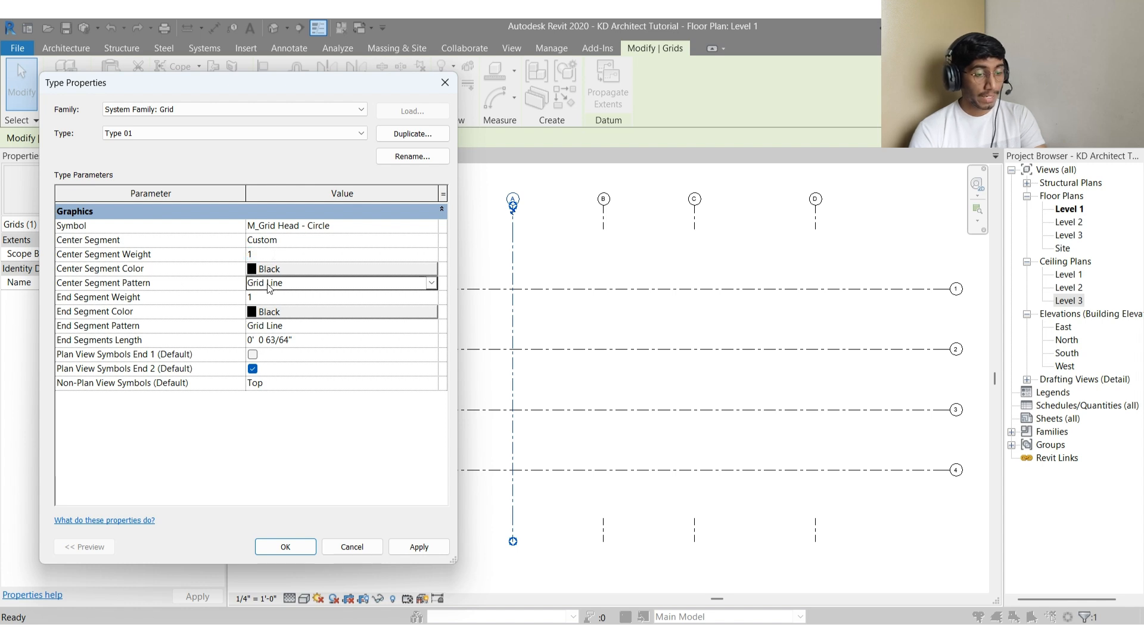
left_click(268, 242)
left_click(264, 256)
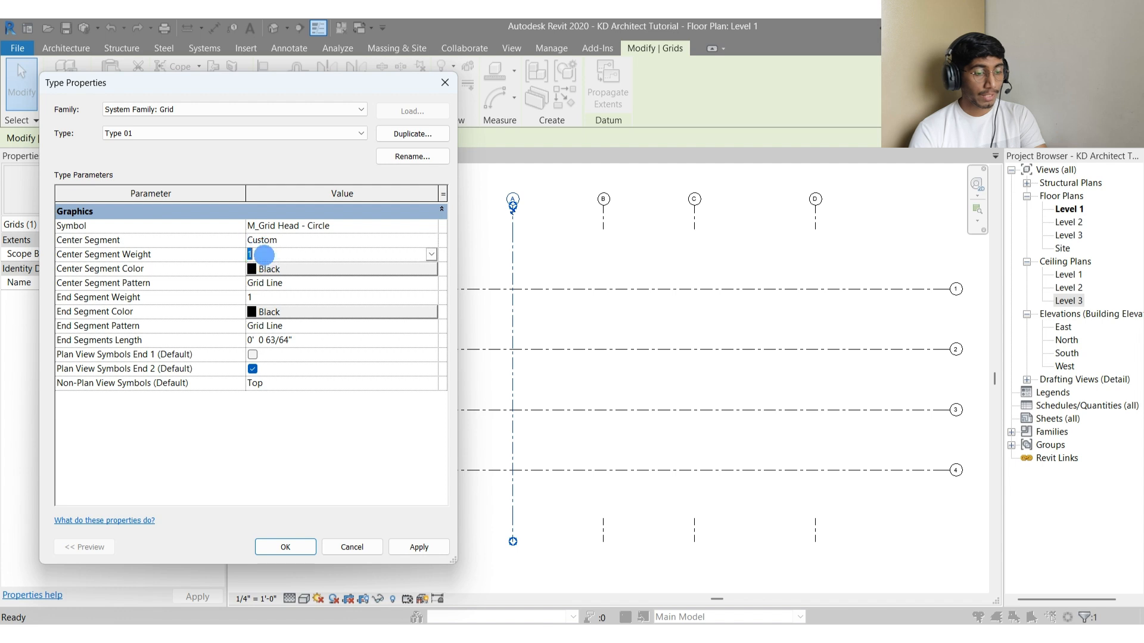
type("5")
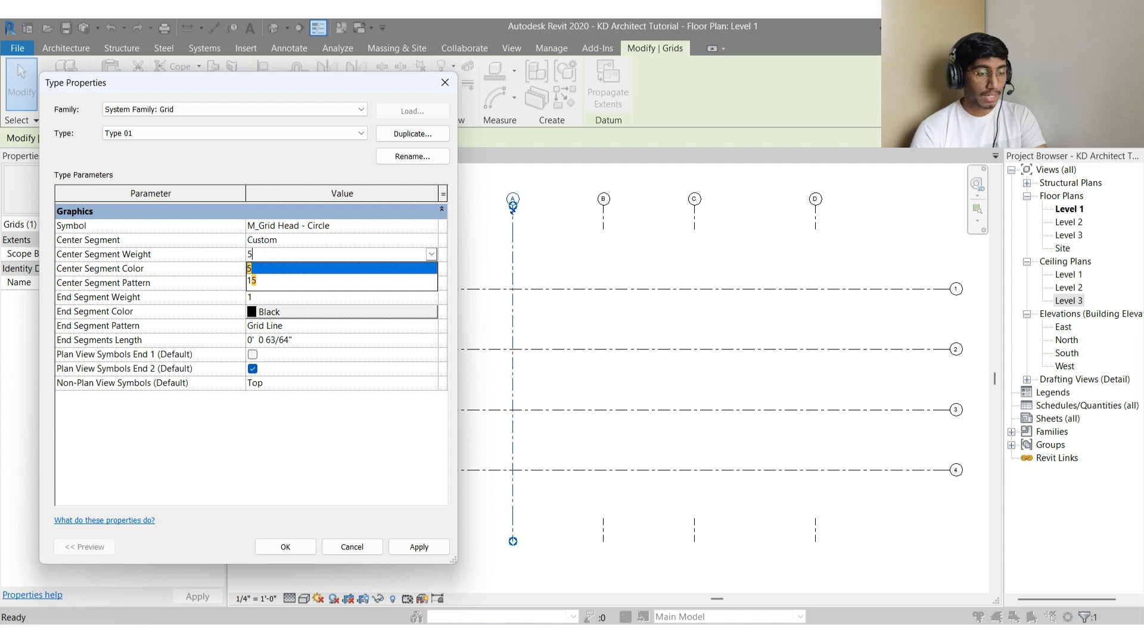
left_click(443, 256)
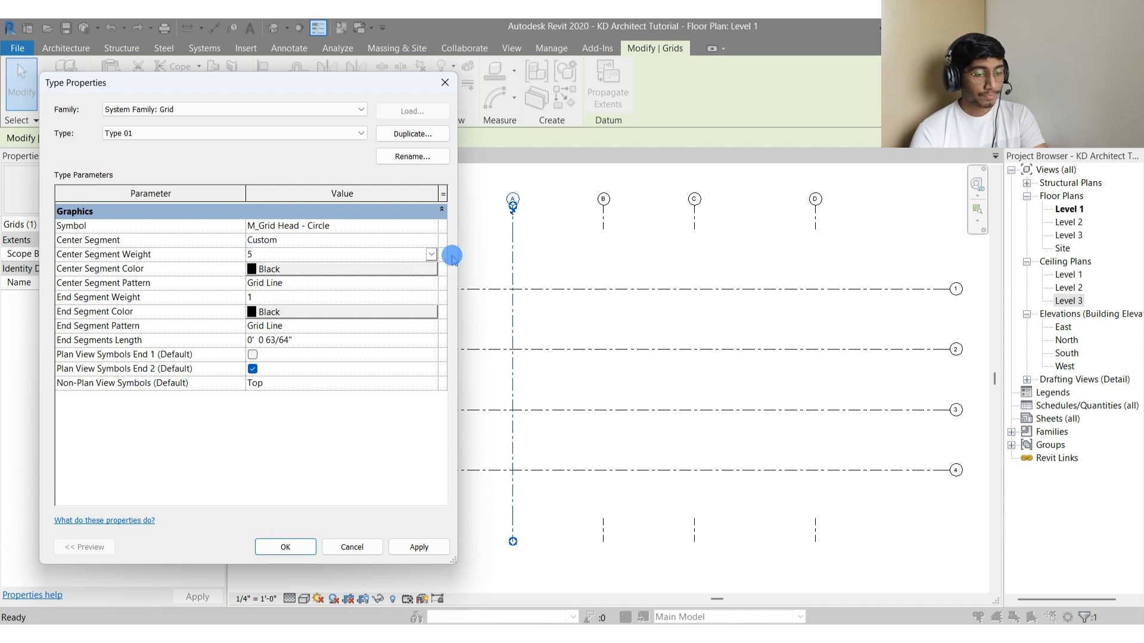
Set the Type 01 grid type's center segment color to Red
left_click(306, 271)
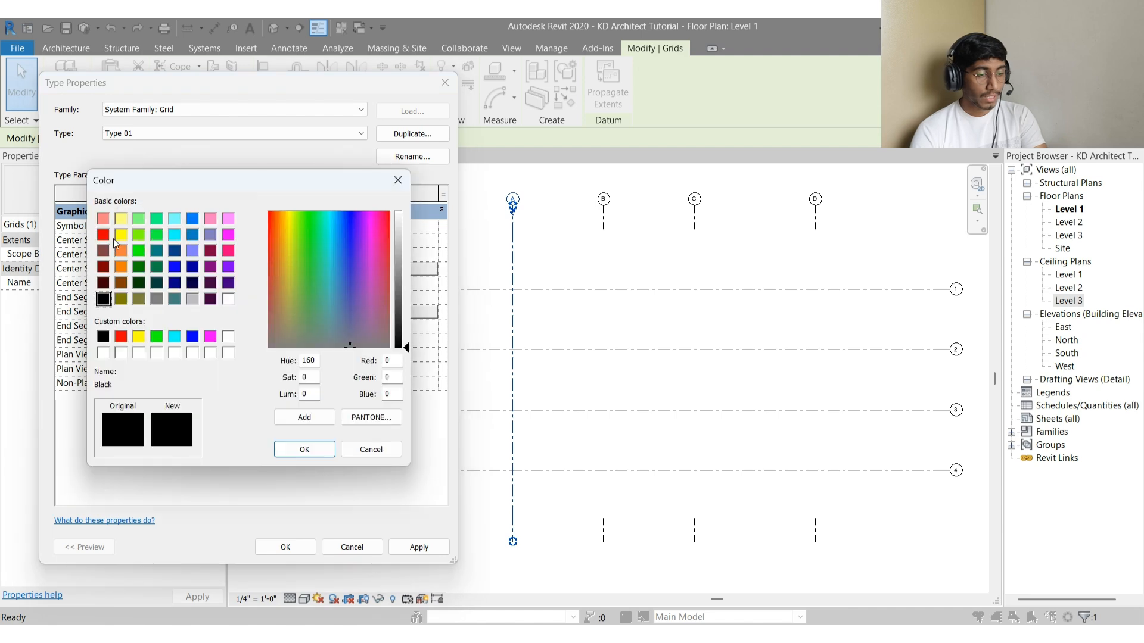
left_click(103, 234)
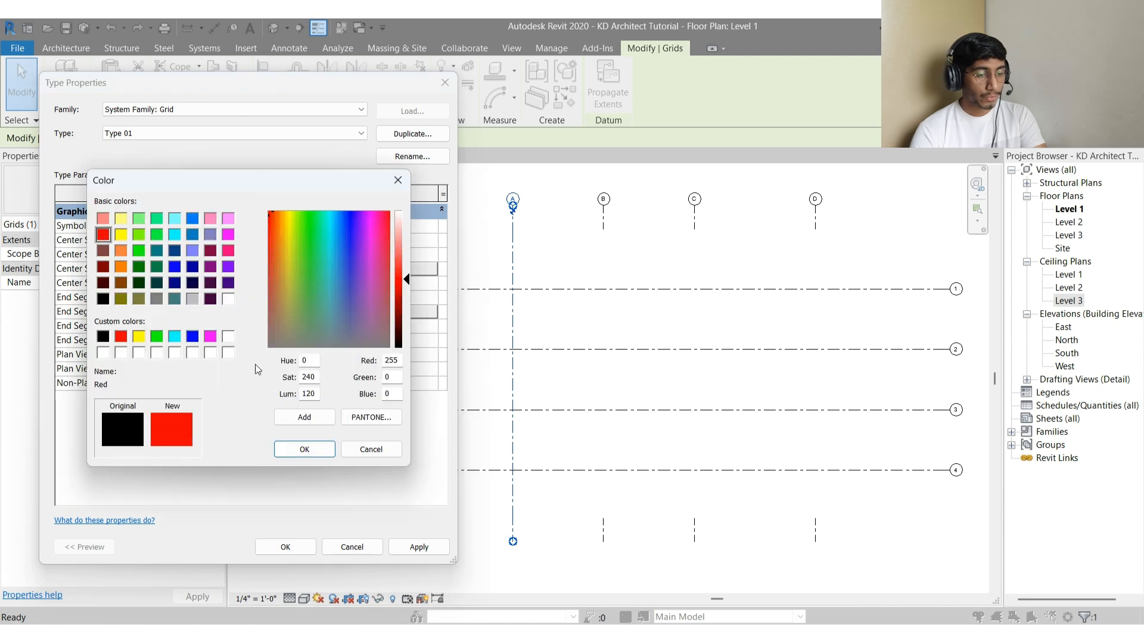
left_click(305, 447)
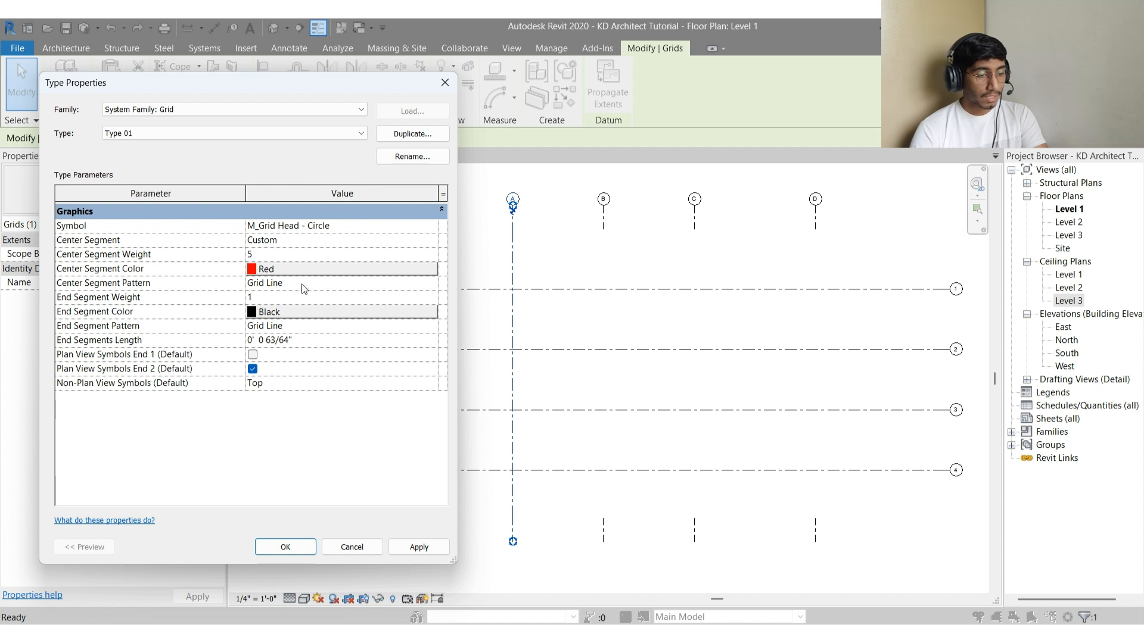
Set the Type 01 grid type's center segment pattern to Hidden, apply the changes and close its type properties
left_click(302, 284)
left_click(431, 284)
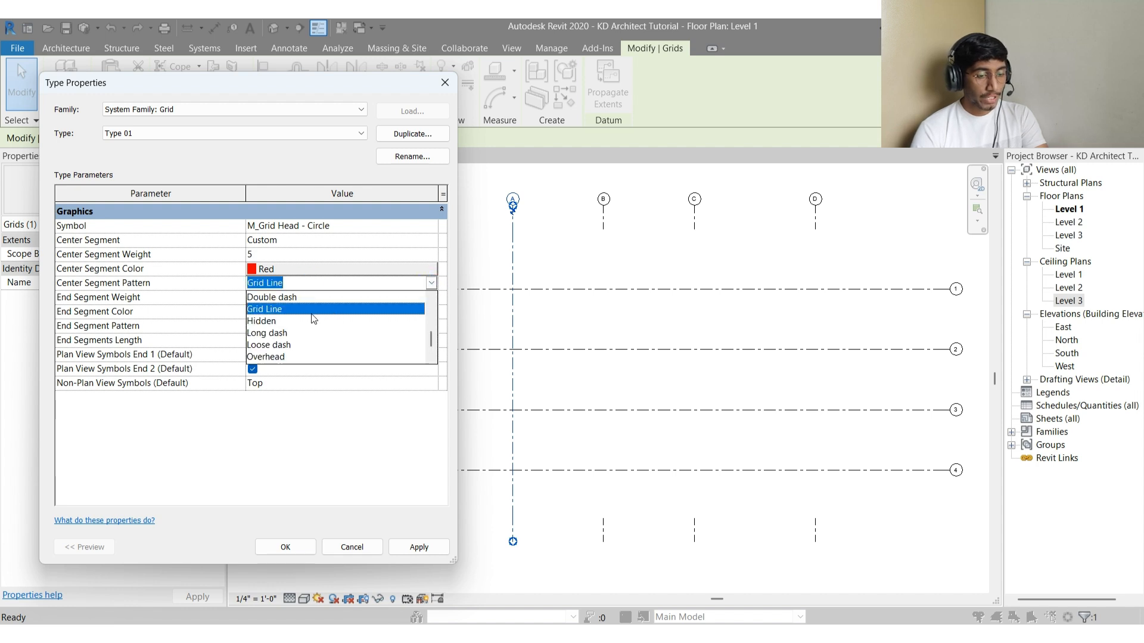
left_click(273, 322)
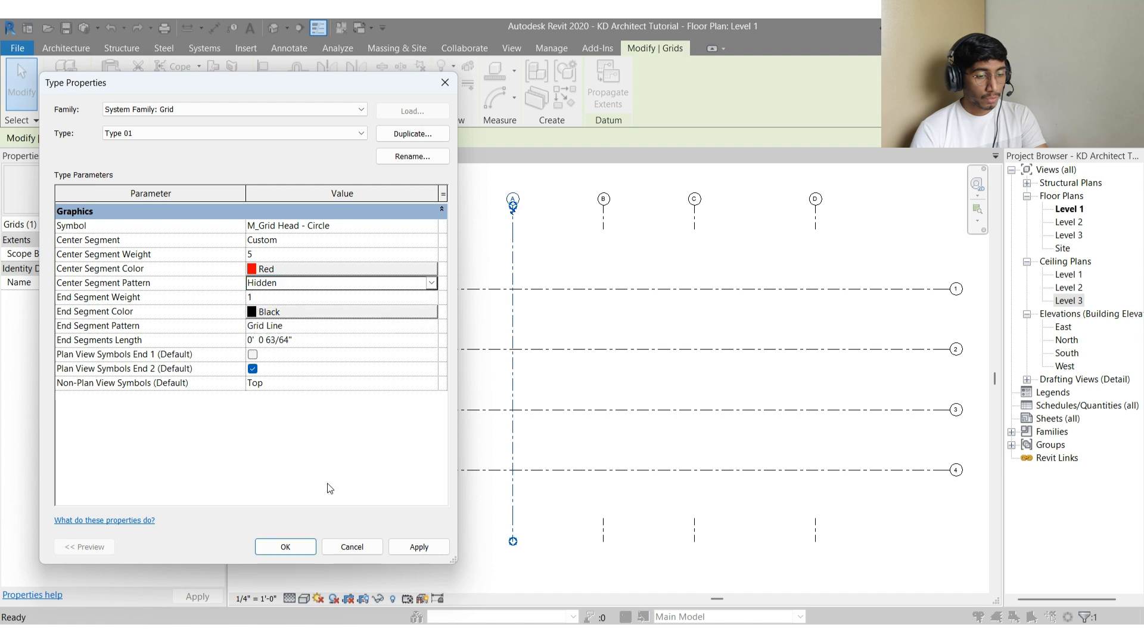
left_click(417, 547)
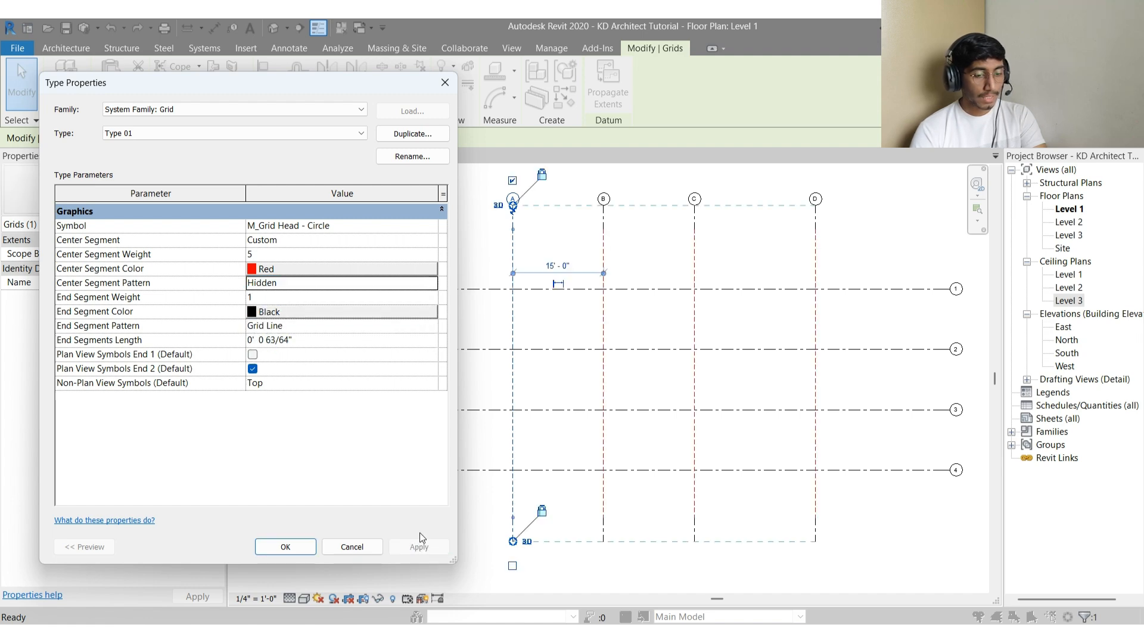
left_click(285, 546)
left_click(447, 482)
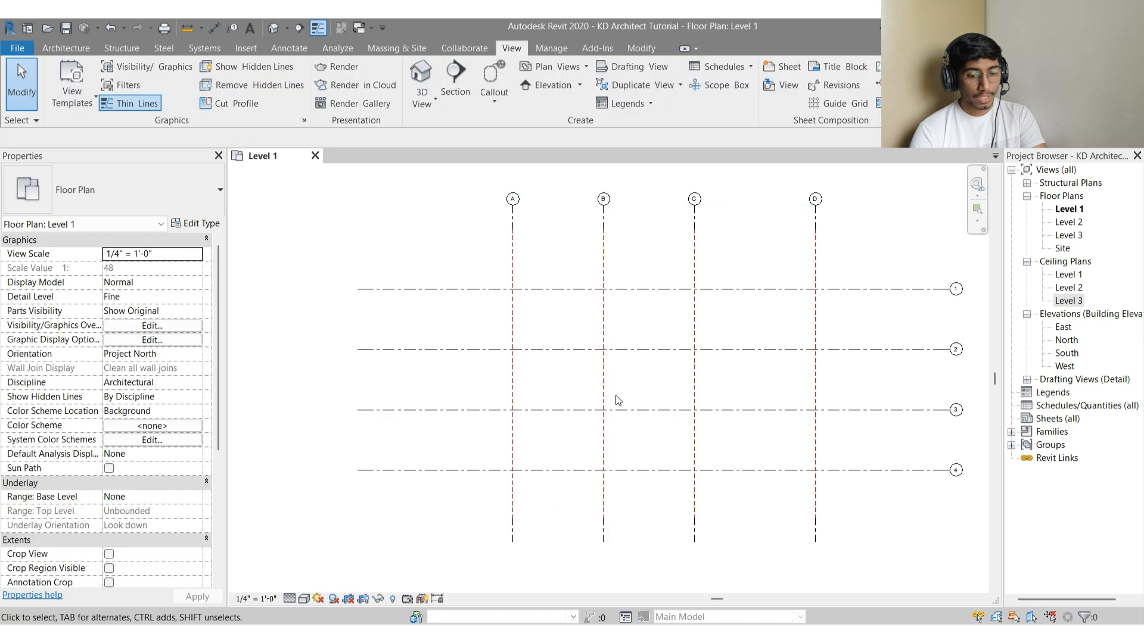
Turn off the Thin Lines display so the vertical grids are drawn with their real line weights
scroll(736, 251, "up", 3)
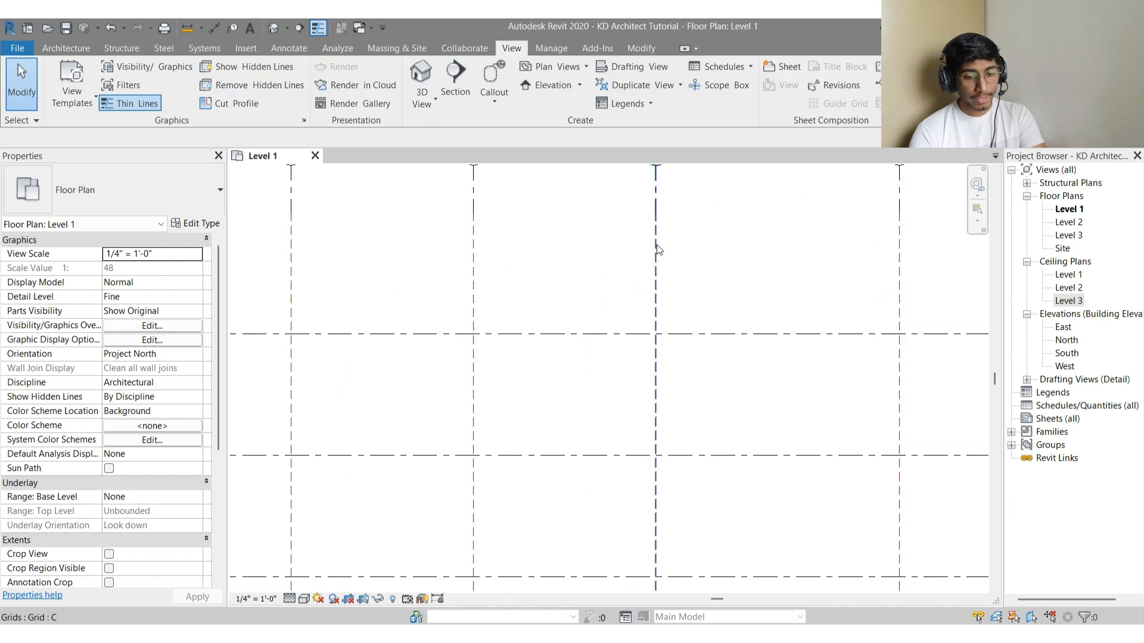
scroll(657, 238, "down", 2)
scroll(661, 220, "up", 3)
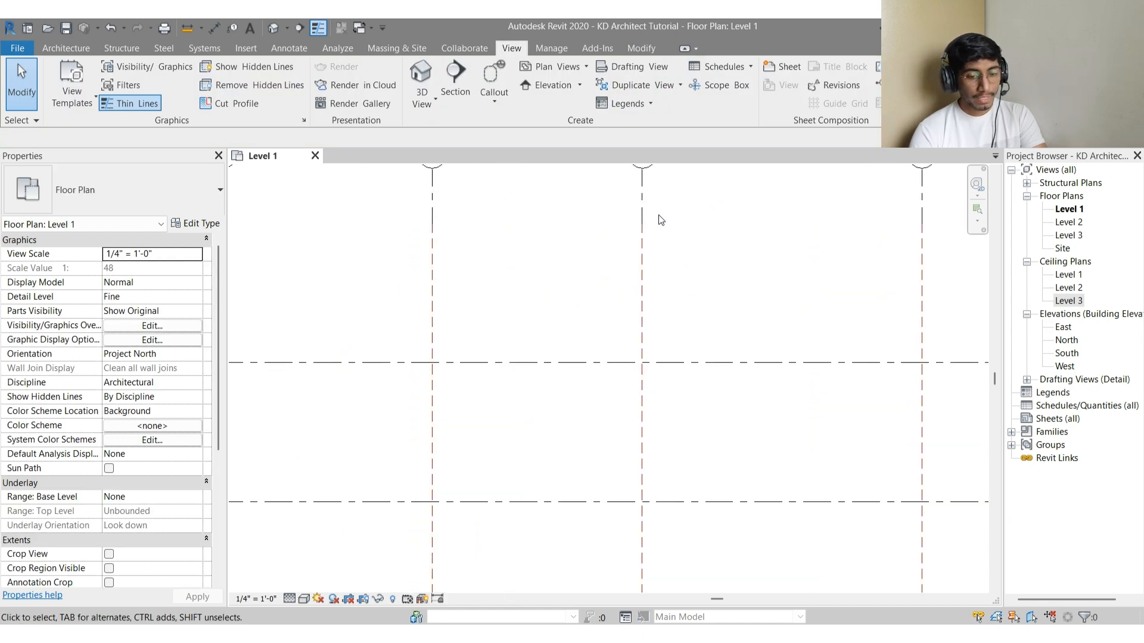
scroll(658, 218, "up", 1)
middle_click_drag(654, 274, 681, 340)
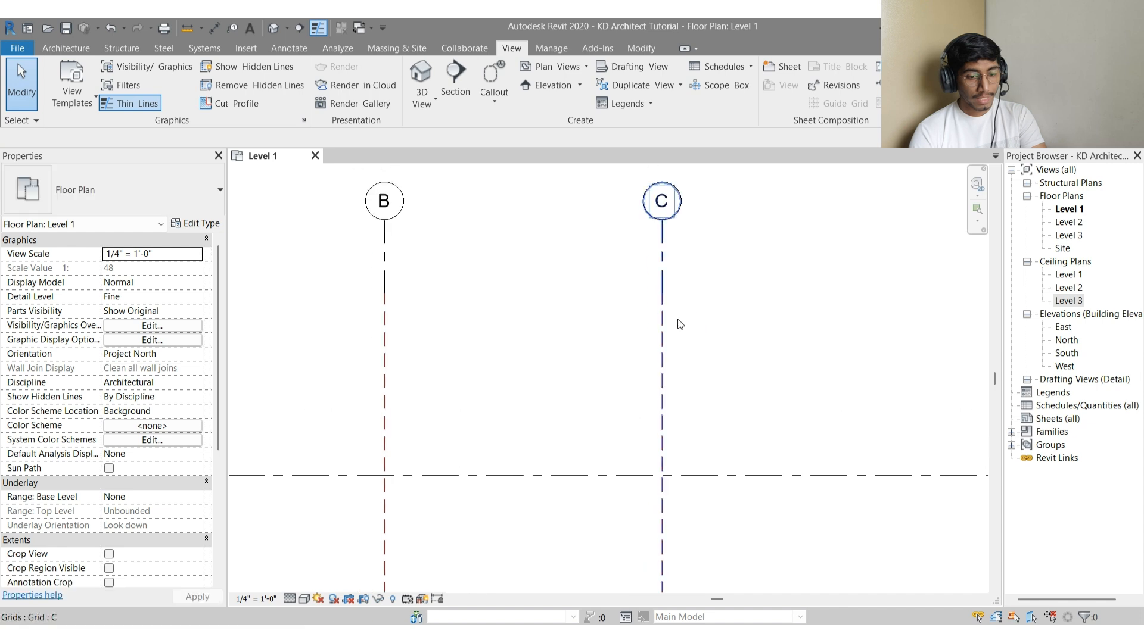
left_click(317, 28)
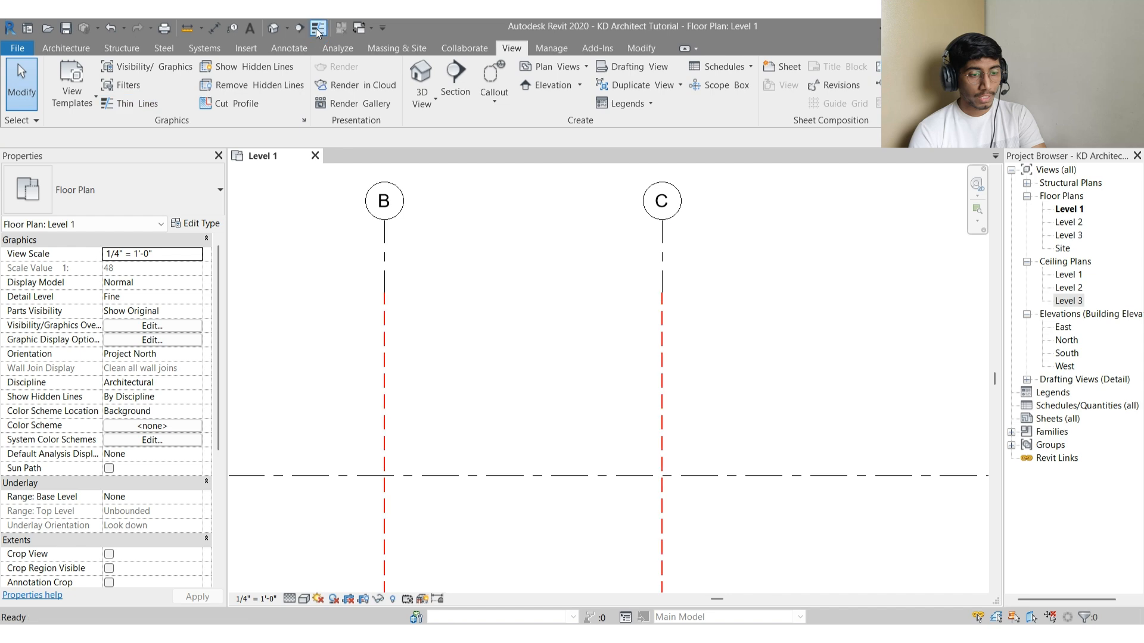
Examine the line weight, color and pattern of the center and end segments on the vertical grids
scroll(674, 296, "up", 3)
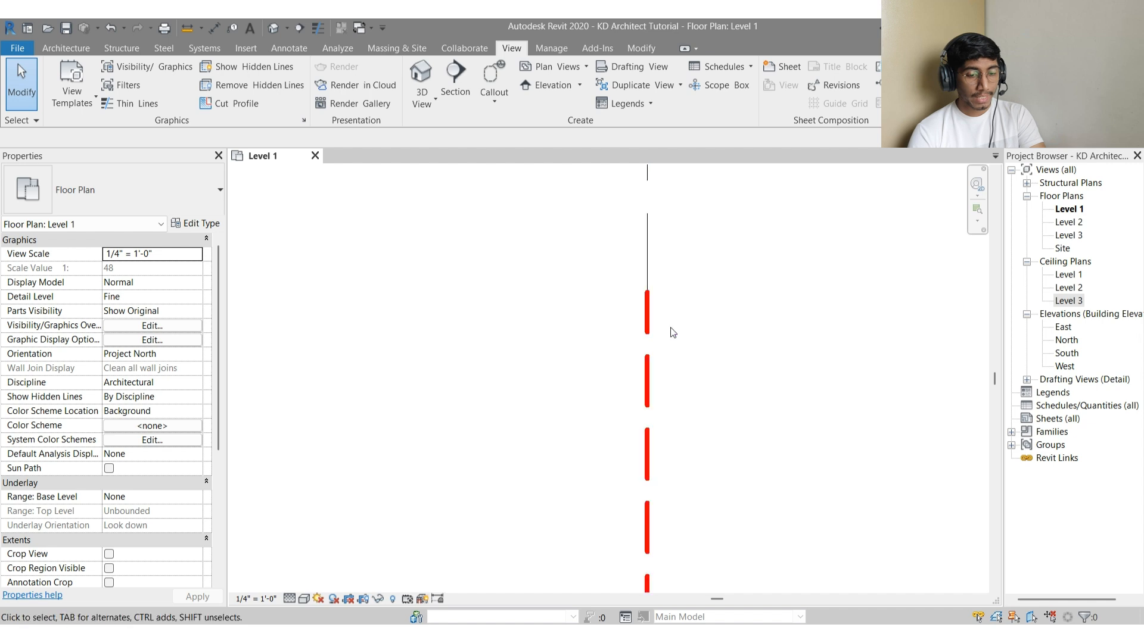
scroll(662, 300, "down", 6)
middle_click_drag(734, 329, 748, 265)
scroll(756, 266, "down", 1)
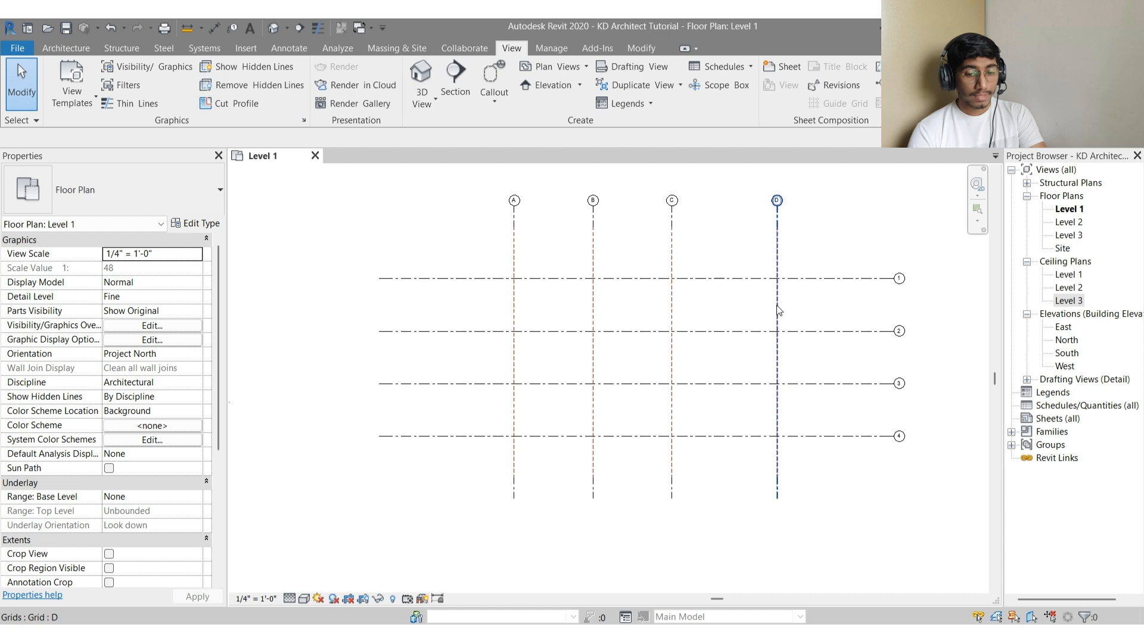
scroll(673, 328, "up", 3)
middle_click_drag(678, 329, 662, 273)
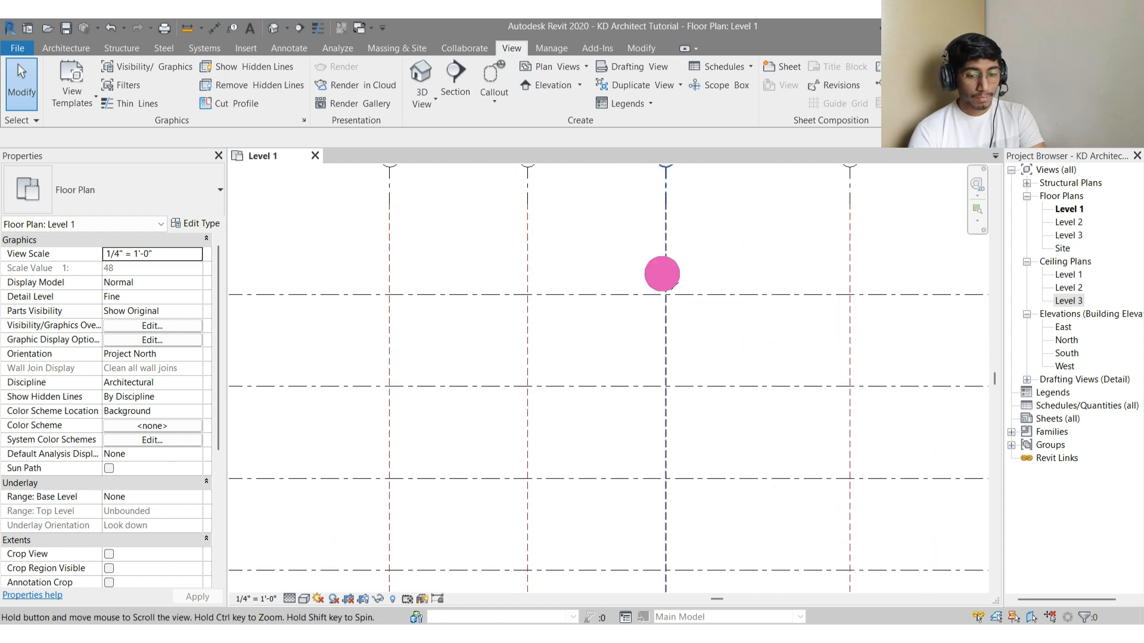
scroll(662, 274, "down", 1)
left_click(455, 248)
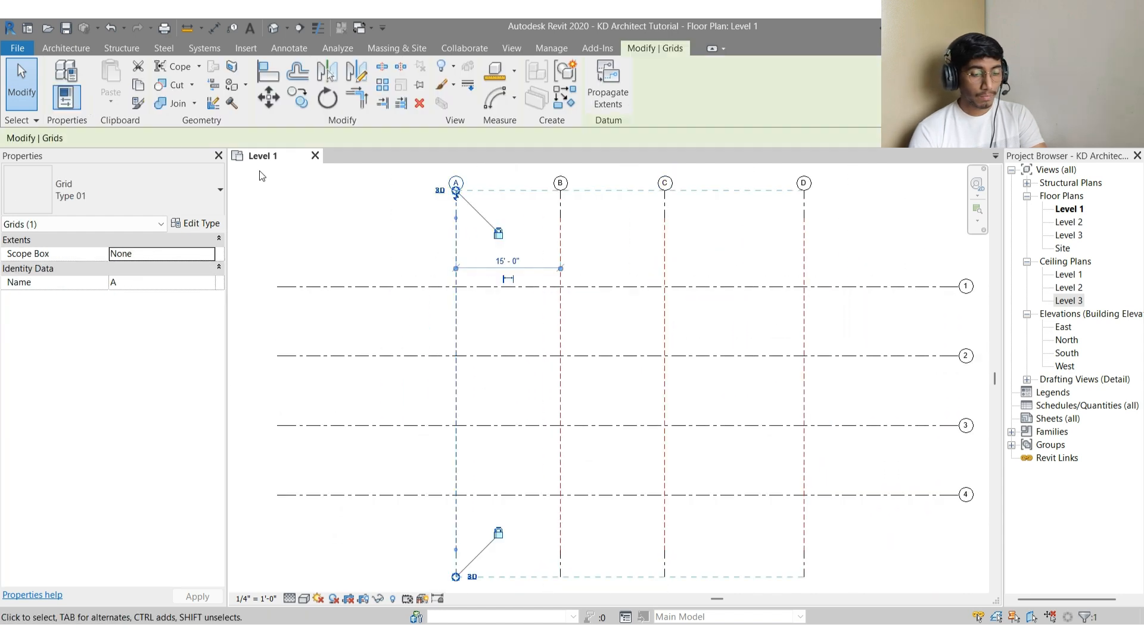
left_click(196, 224)
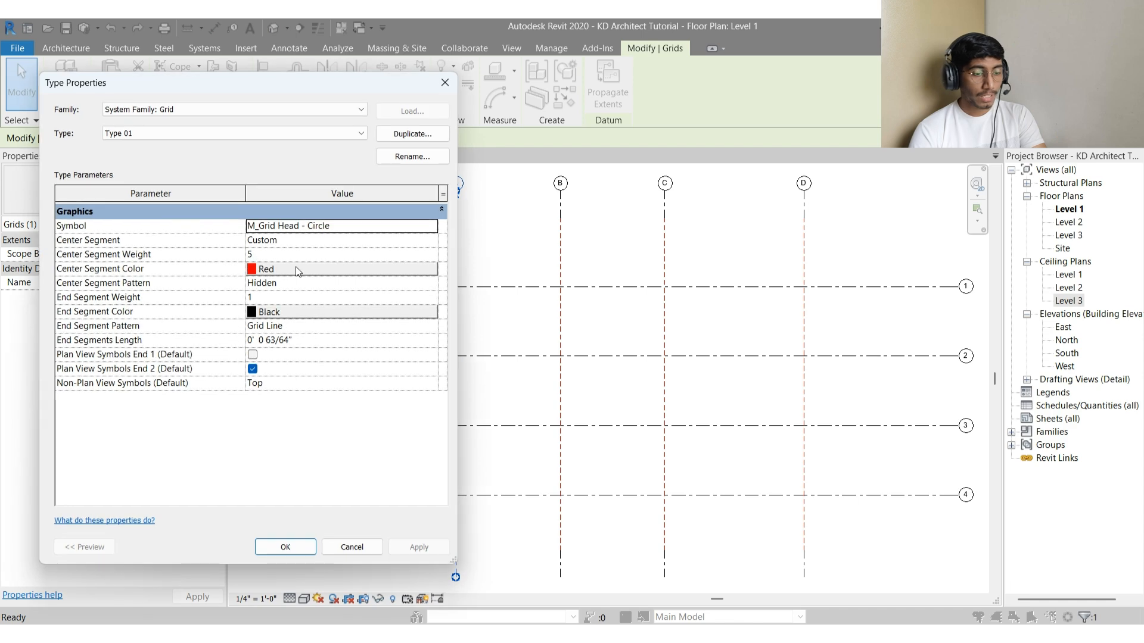
key("Escape")
key("Escape")
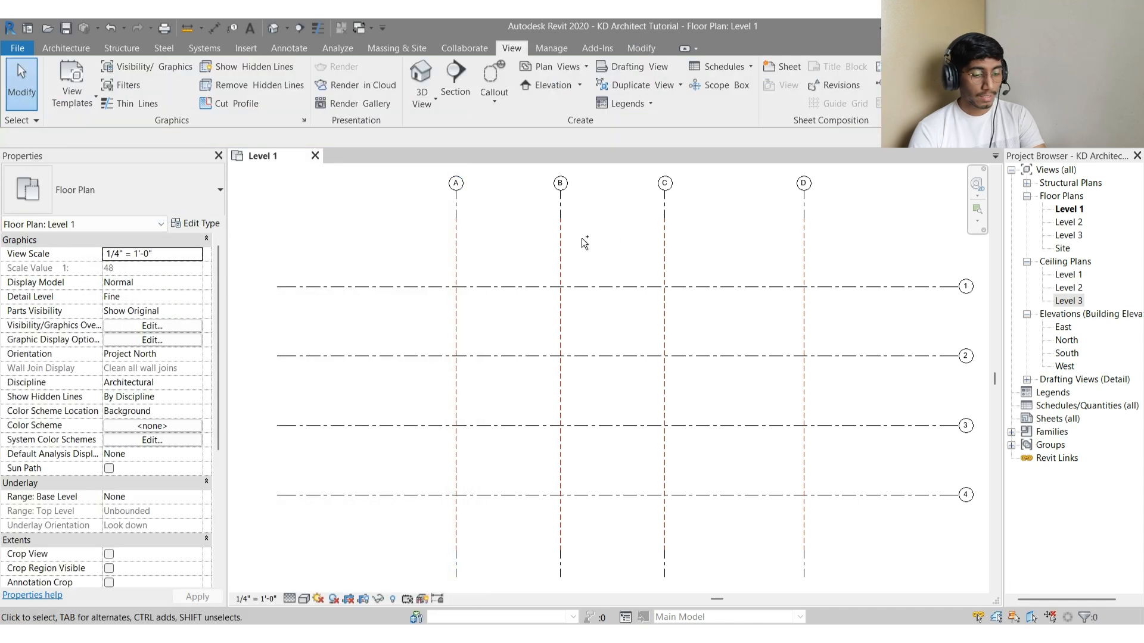
Undo the last two changes to the Type 01 grid type's center segment settings
key("ctrl+z")
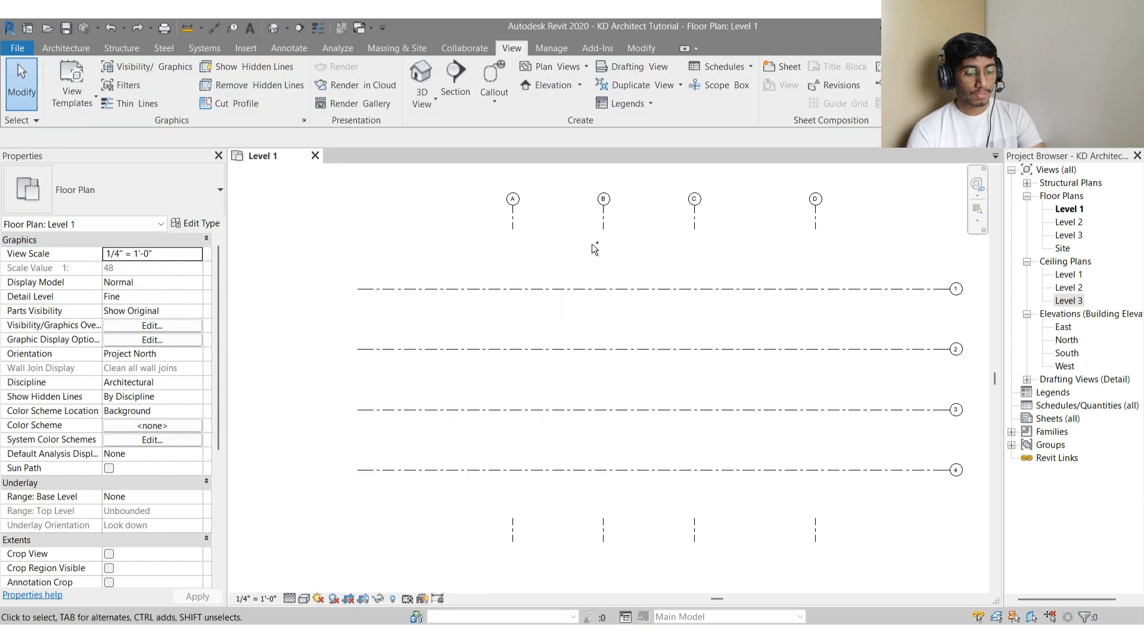
key("ctrl+z")
Open the type properties of grid B and set the center segment to Custom
left_click(498, 258)
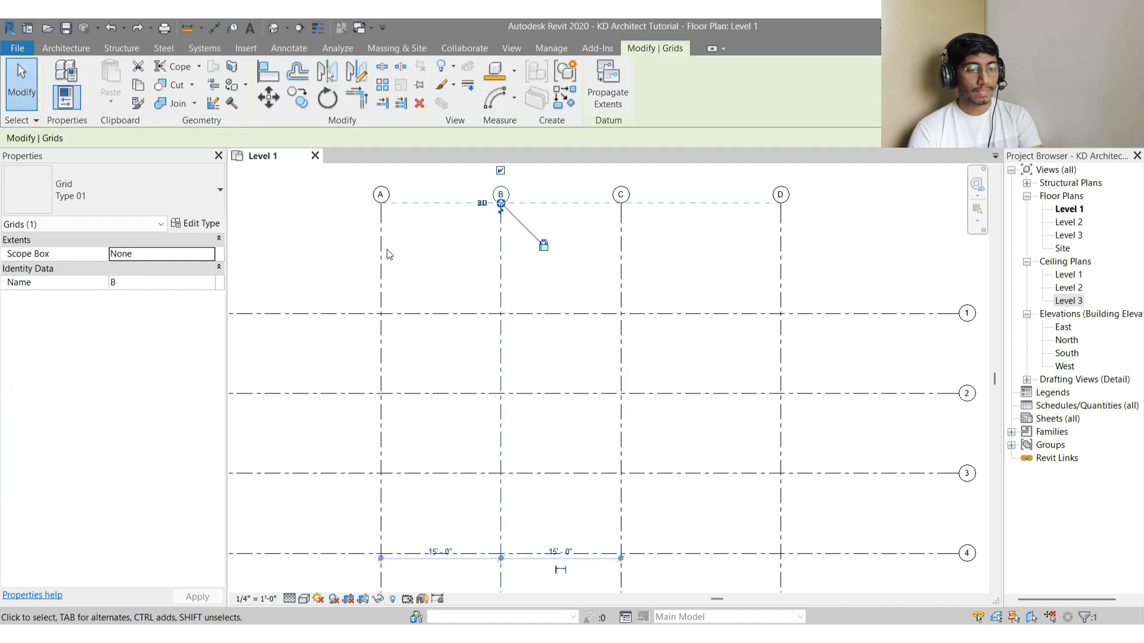
left_click(195, 224)
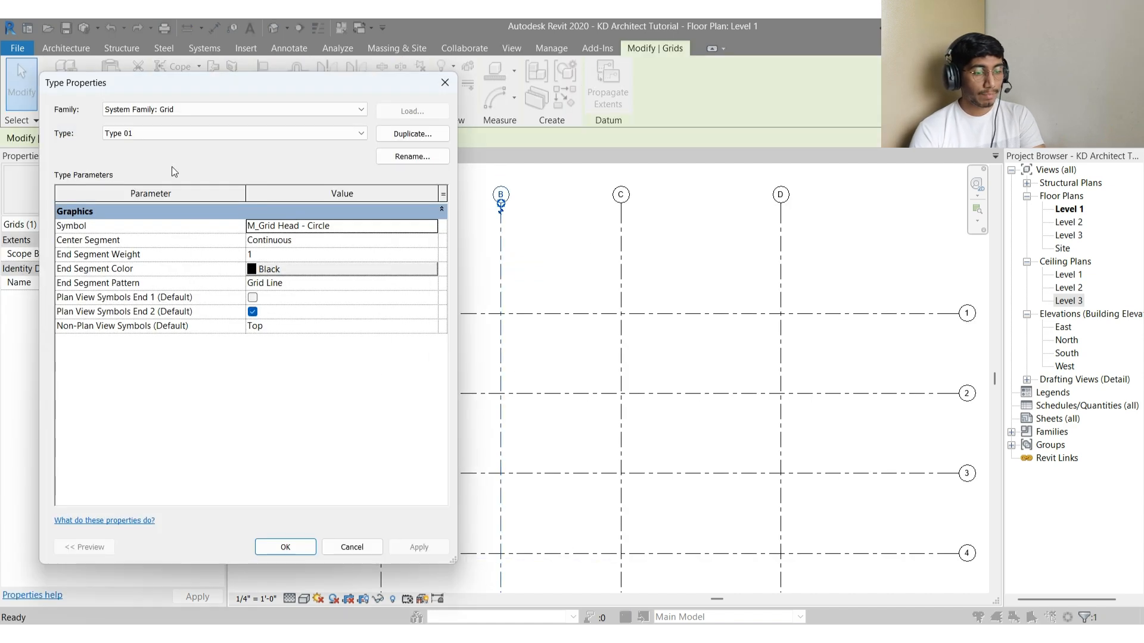
left_click(430, 240)
left_click(428, 240)
left_click(427, 241)
left_click(270, 281)
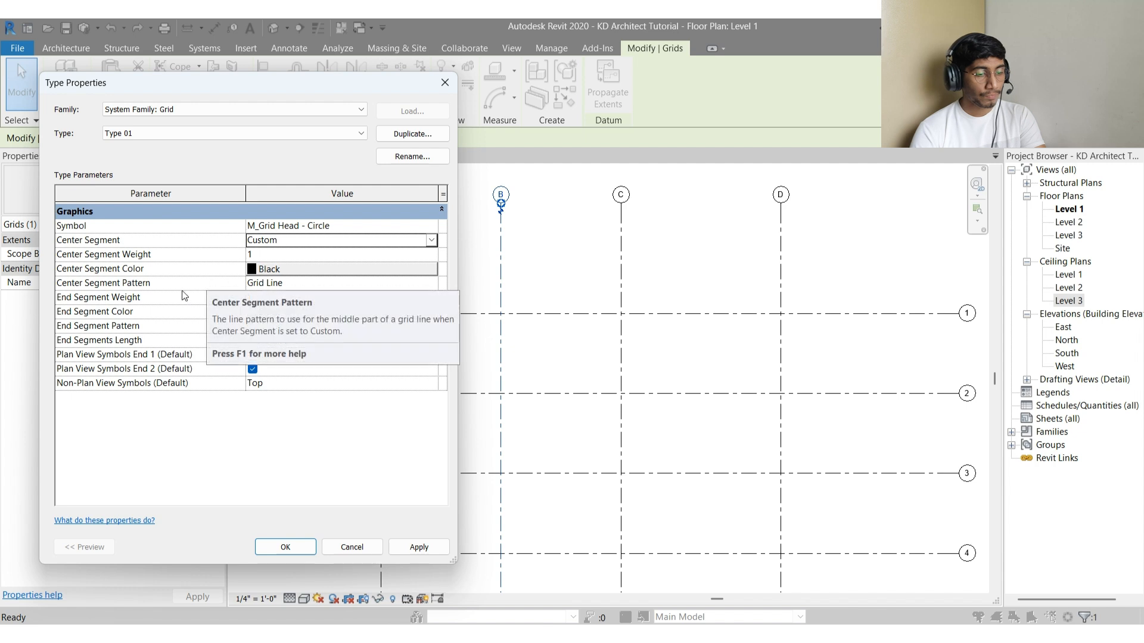
Return the center segment to Continuous, set the end segment color to green RGB 000-255-064 and apply
left_click(431, 240)
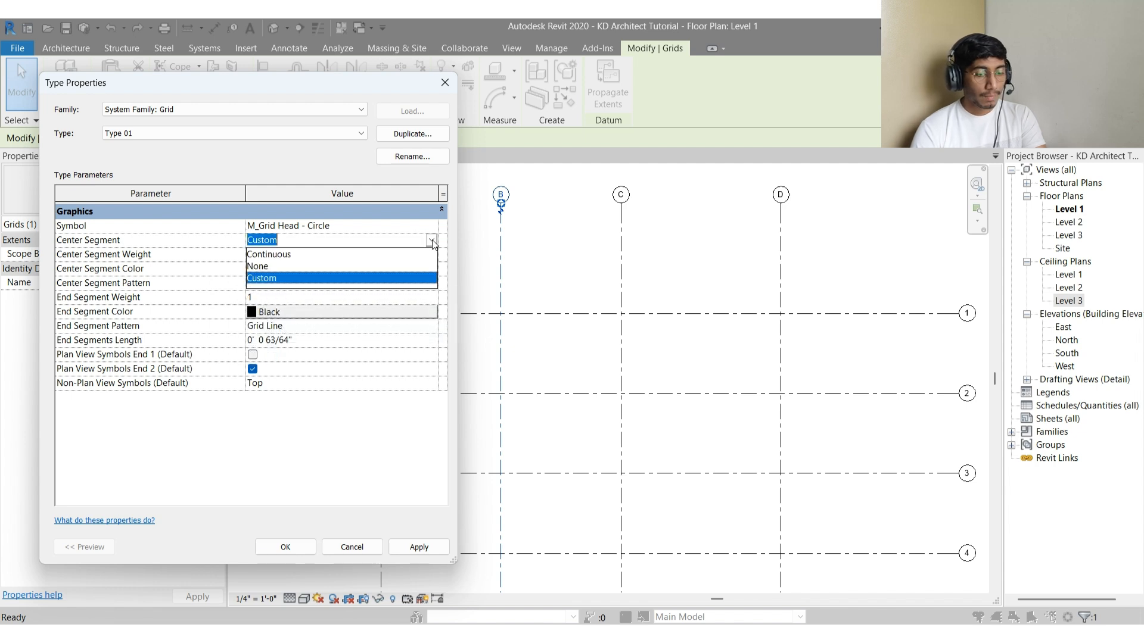
left_click(282, 255)
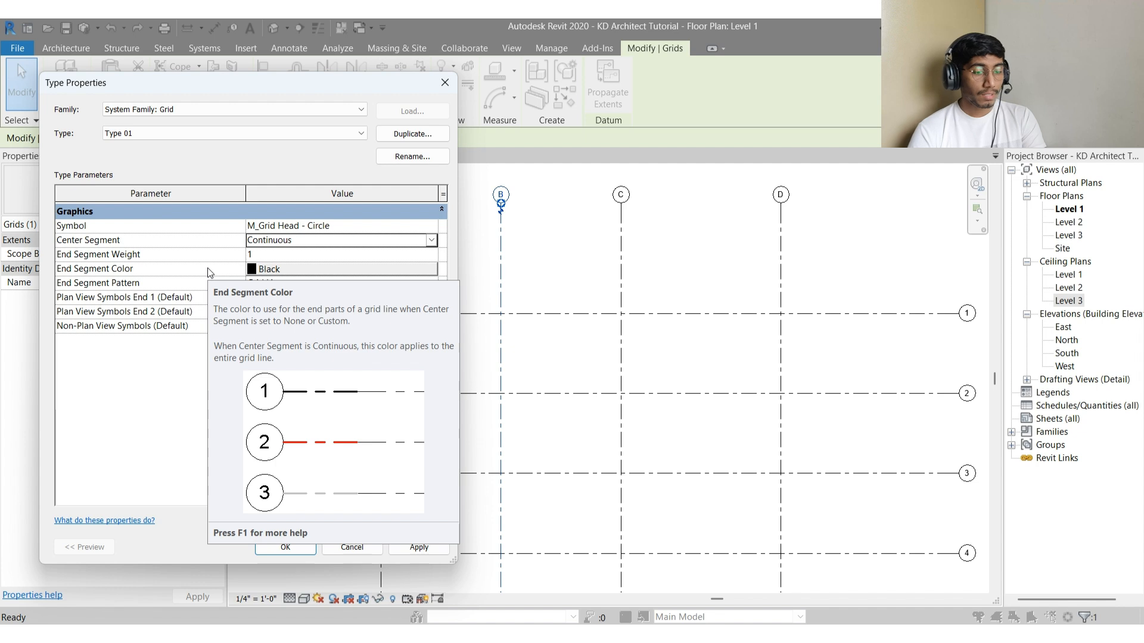
left_click(247, 269)
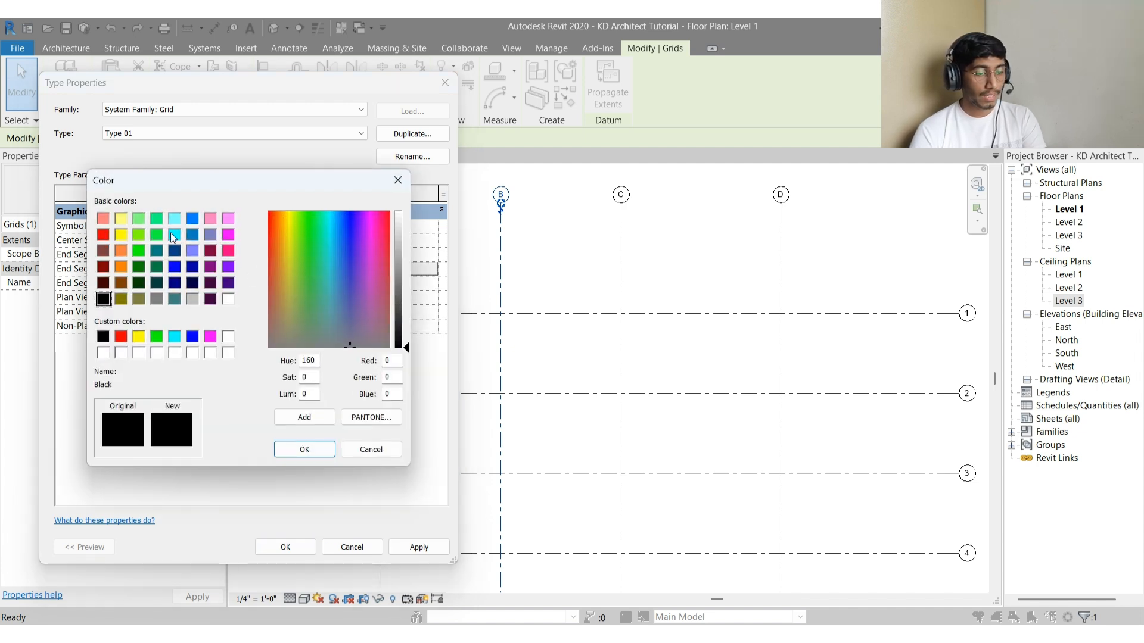
left_click(155, 236)
left_click(305, 449)
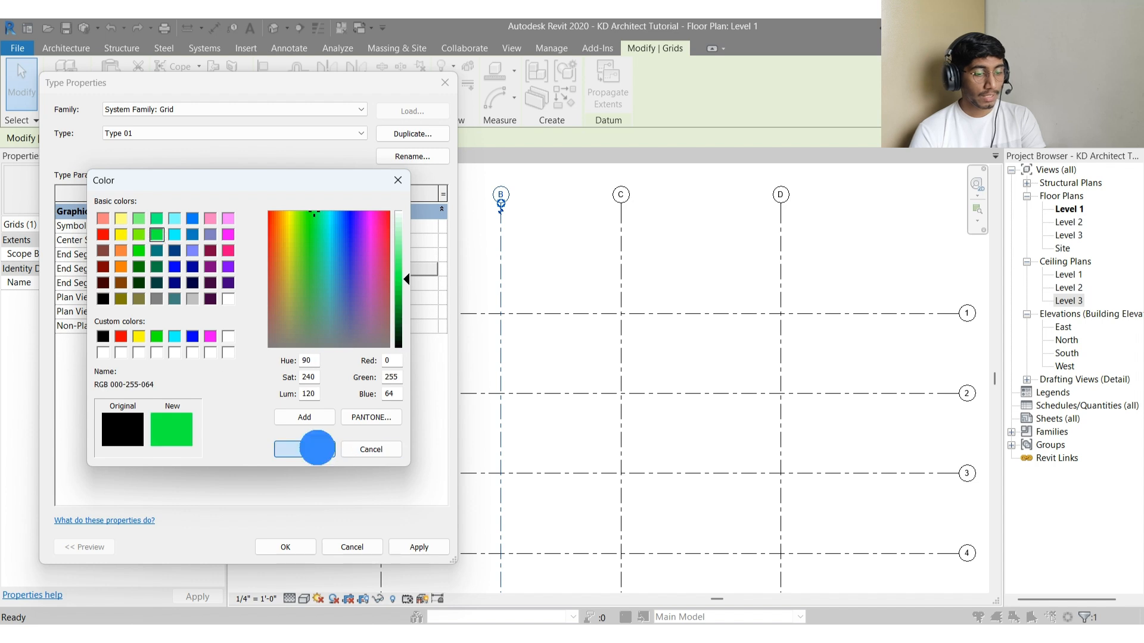
left_click(420, 550)
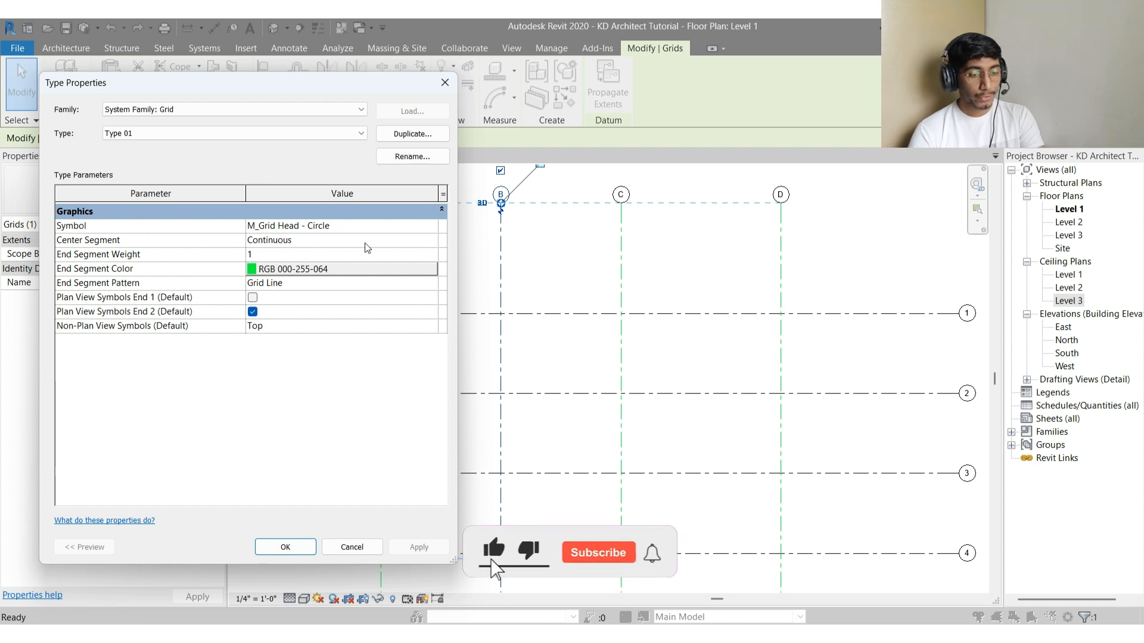
Set the center segment of the Type 01 grid type to None and apply the change
left_click(420, 241)
left_click(430, 240)
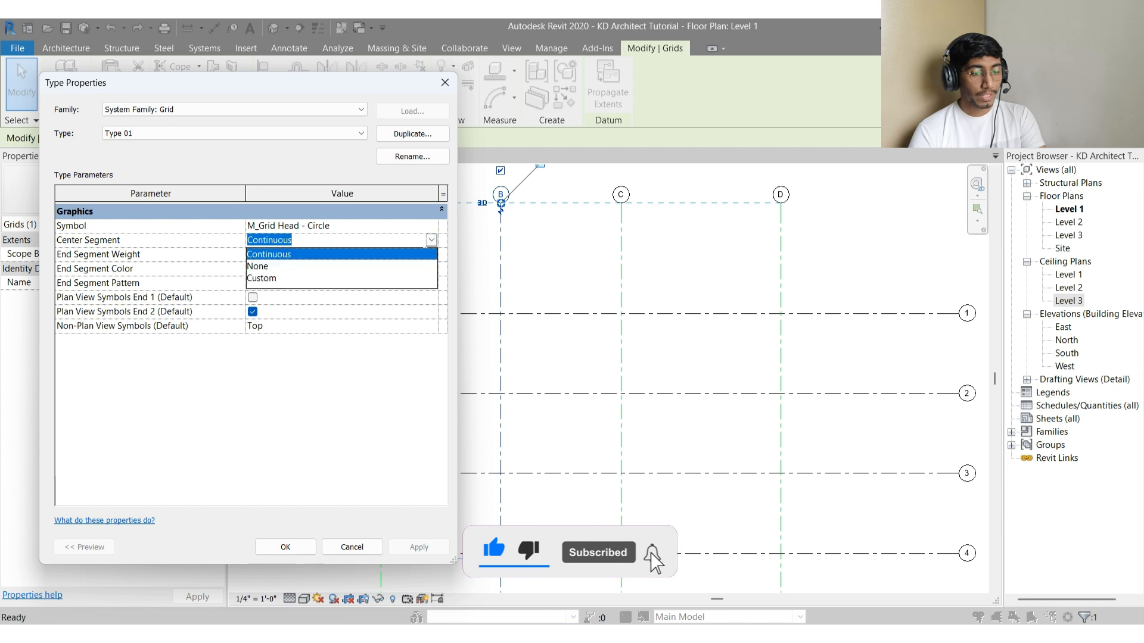
left_click(258, 266)
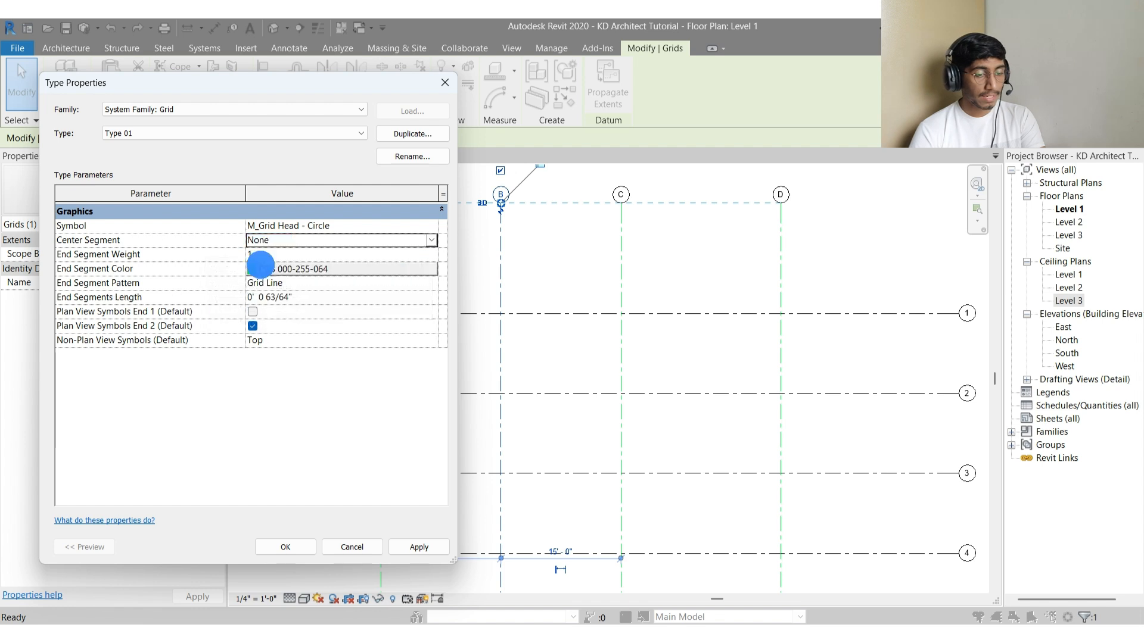
left_click(424, 548)
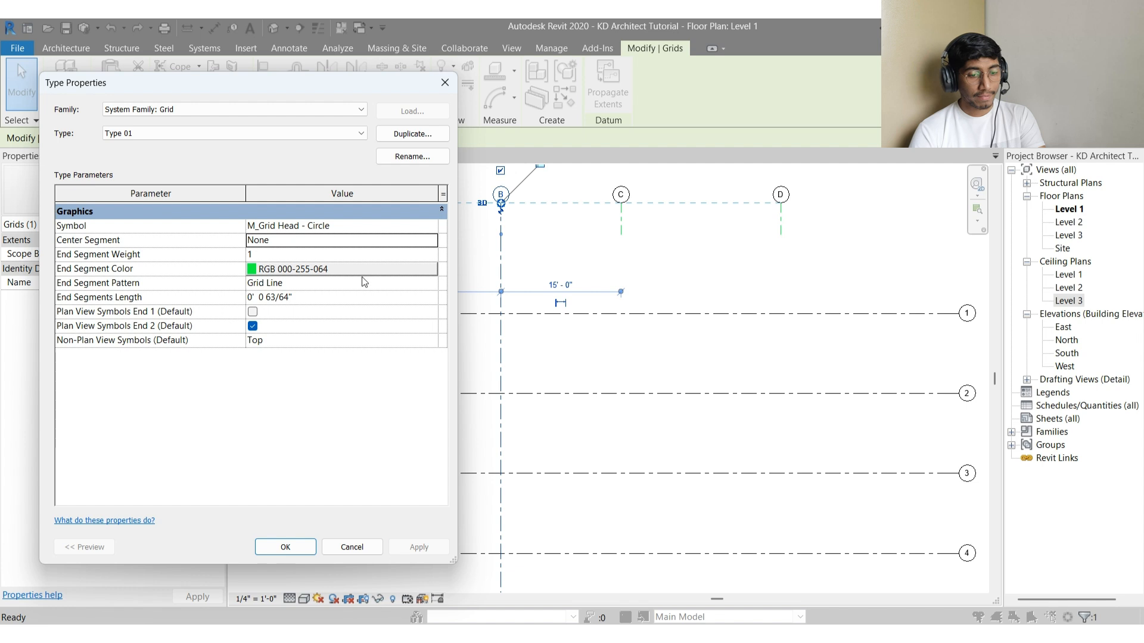
Set the Type 01 center segment to Custom with a red center segment color and apply the changes
left_click(433, 239)
left_click(431, 239)
left_click(271, 275)
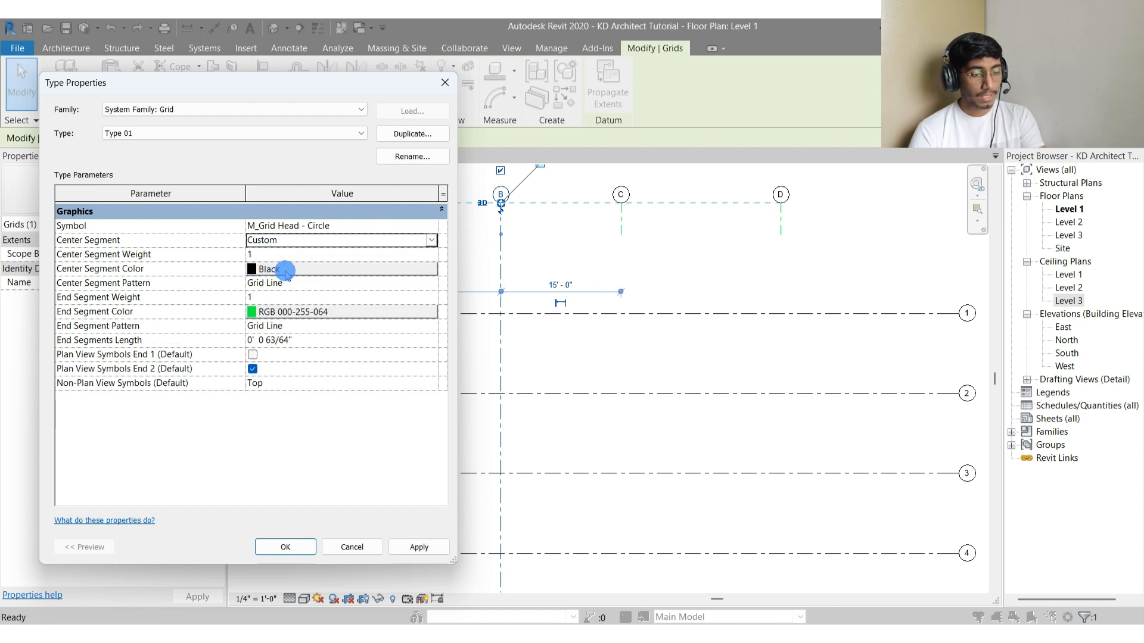
left_click(253, 275)
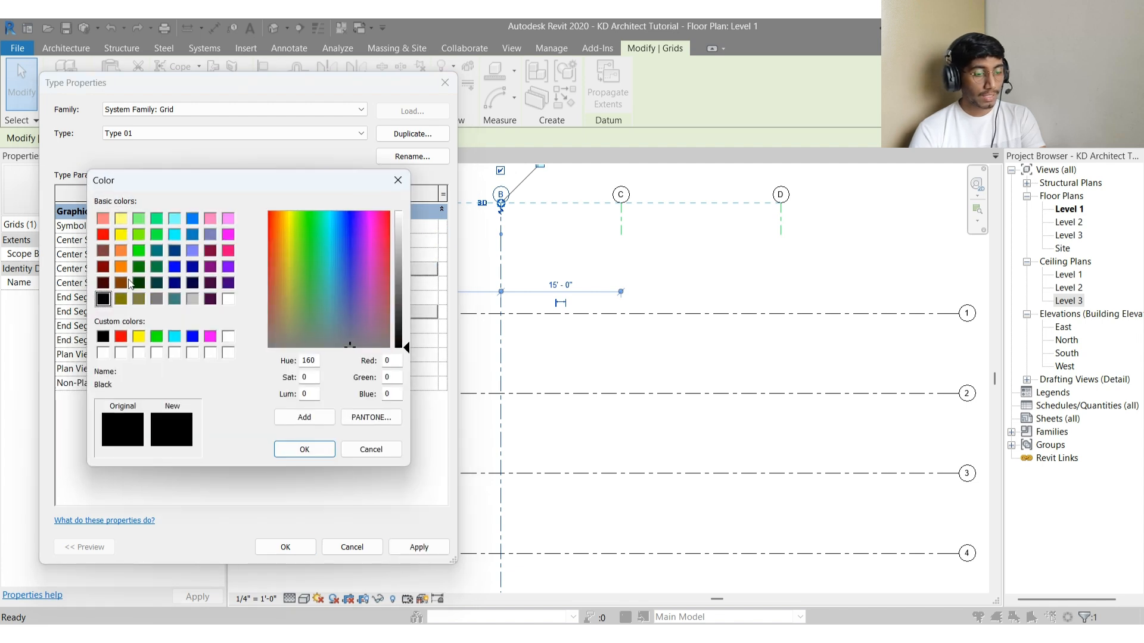
left_click(102, 237)
left_click(319, 450)
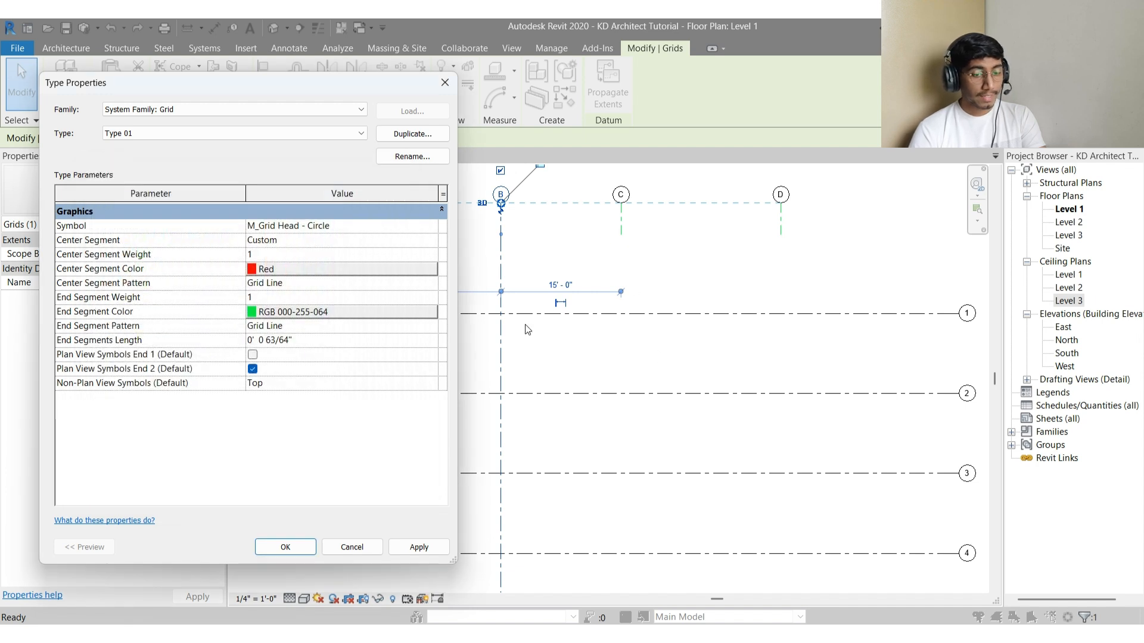
left_click(417, 547)
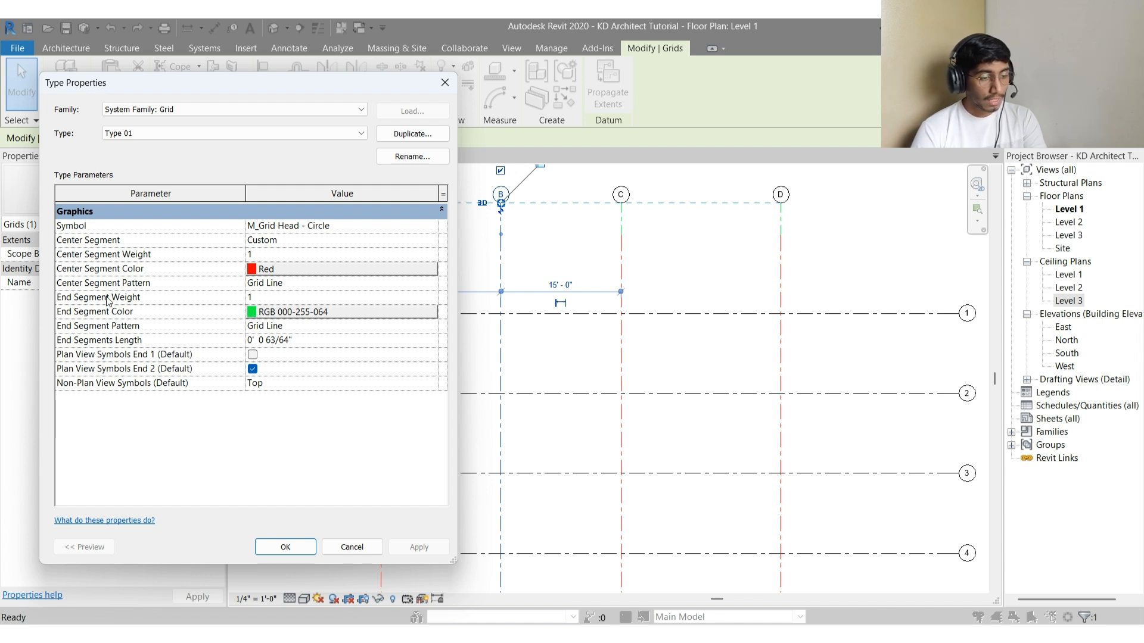
Set the Type 01 end segment weight to 10, apply it and close the type properties to check the grids
left_click(295, 299)
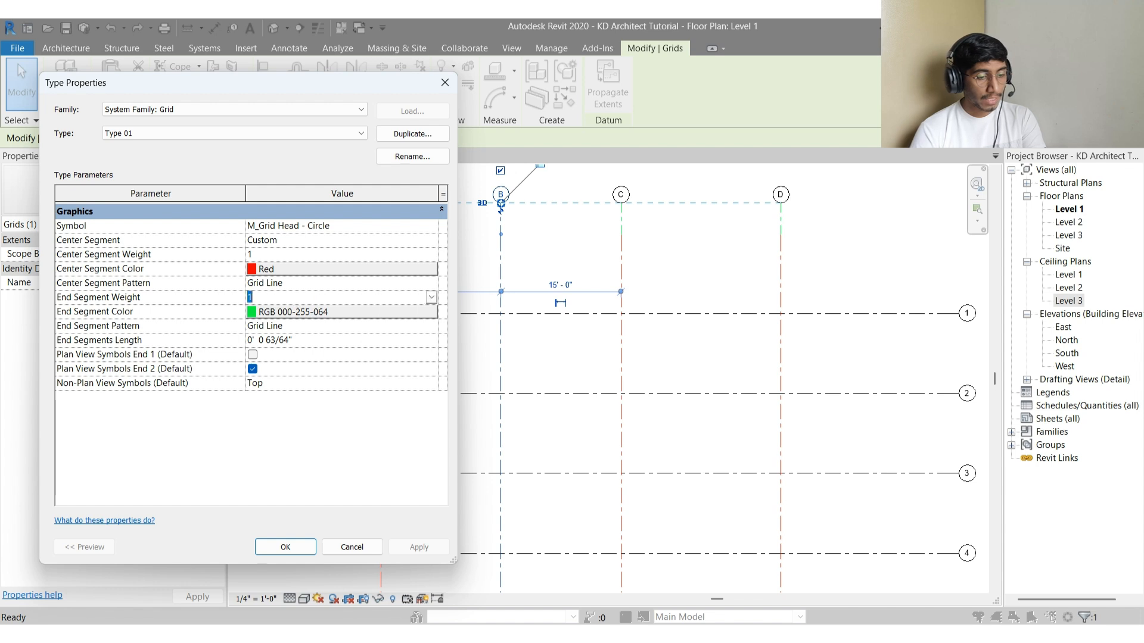
type("0")
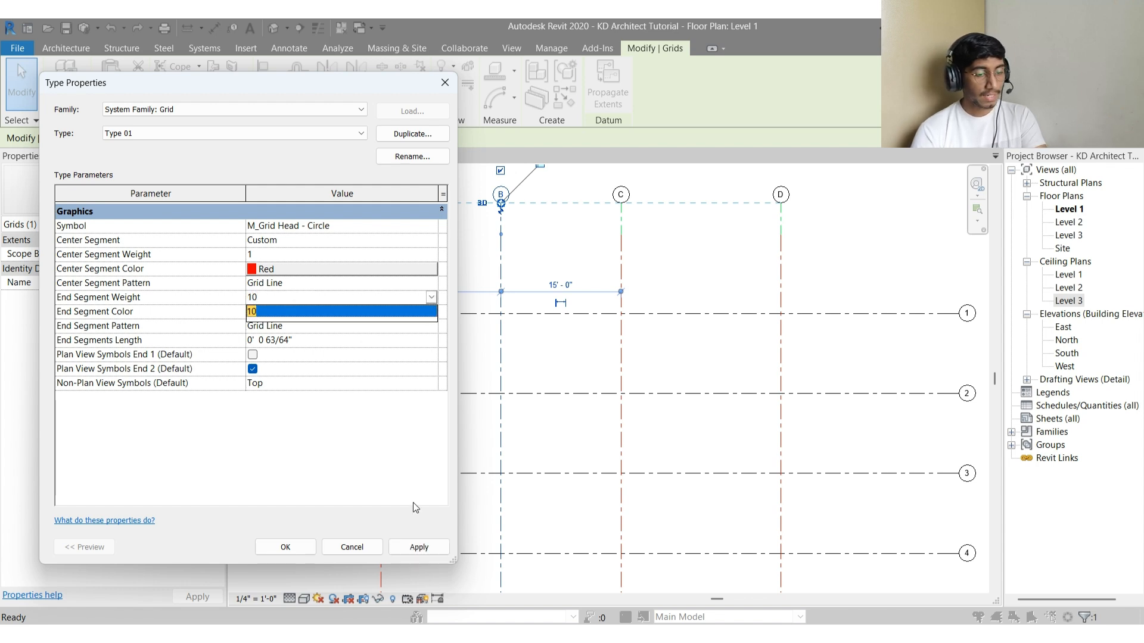
left_click(414, 551)
left_click(421, 545)
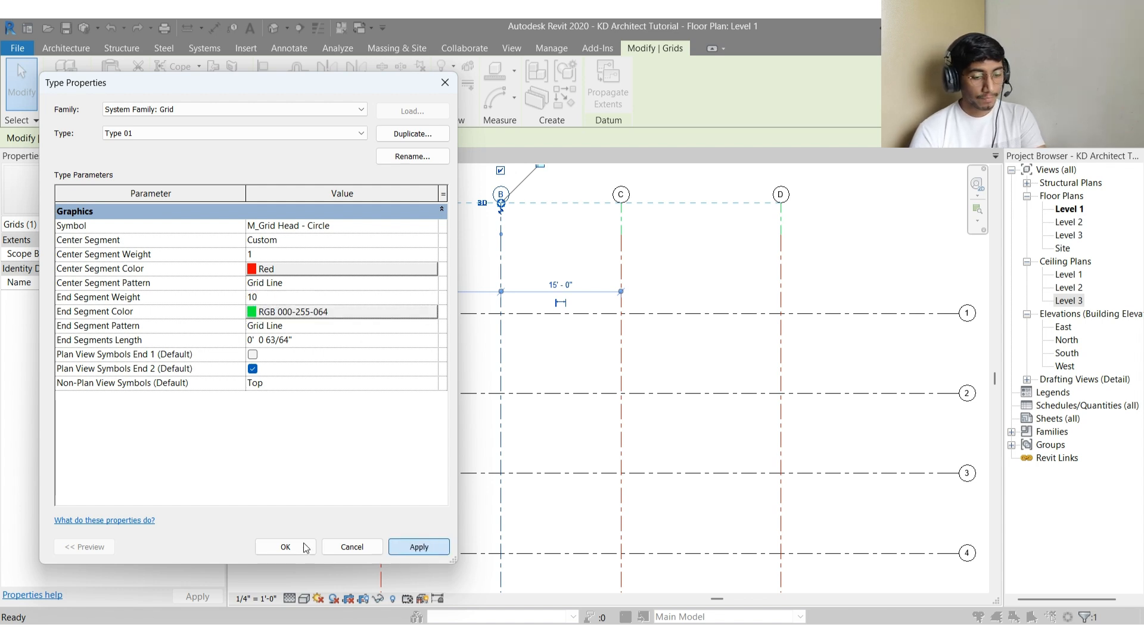
left_click(286, 547)
scroll(619, 239, "up", 3)
key("Escape")
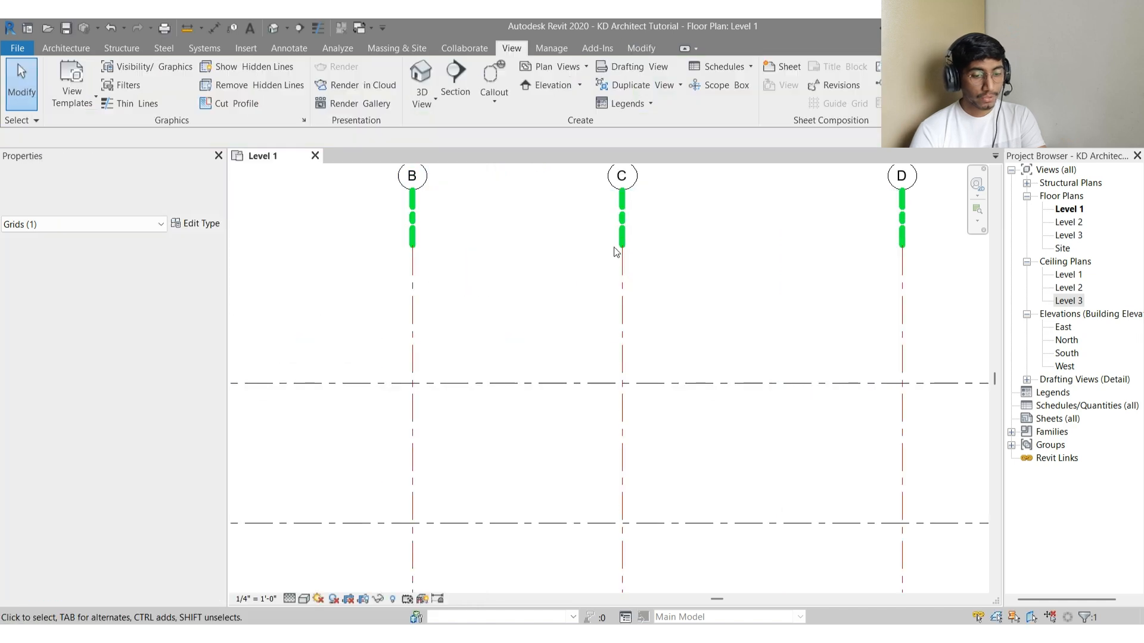
scroll(661, 242, "down", 2)
middle_click_drag(673, 246, 656, 245)
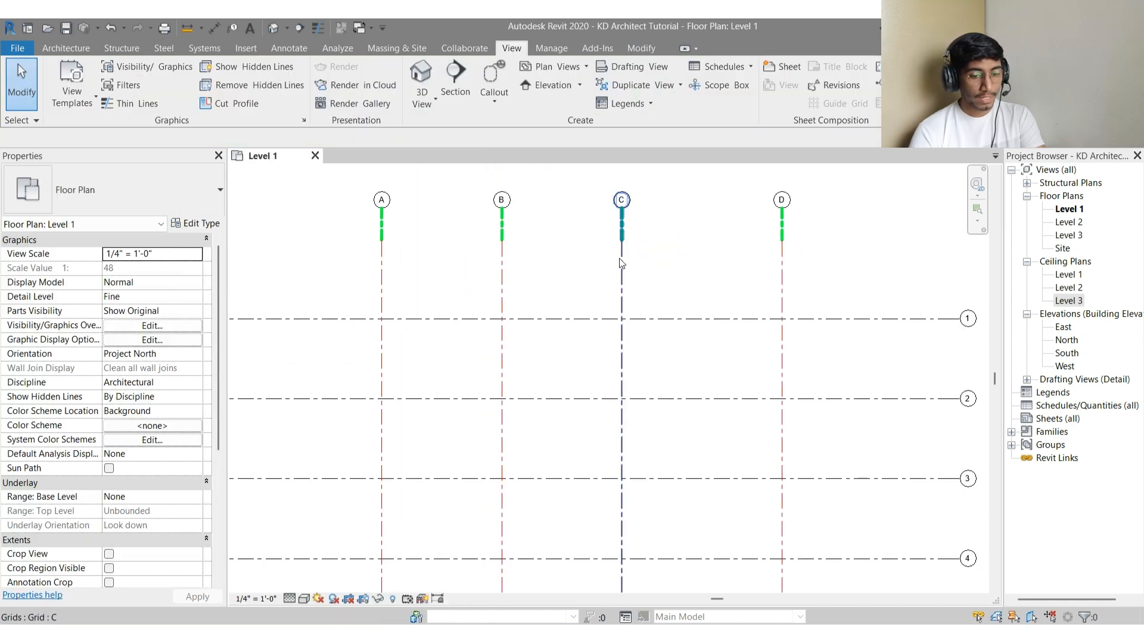
Set the end segment pattern to Long dash in grid C's type properties, apply it and close them
left_click(621, 263)
left_click(190, 224)
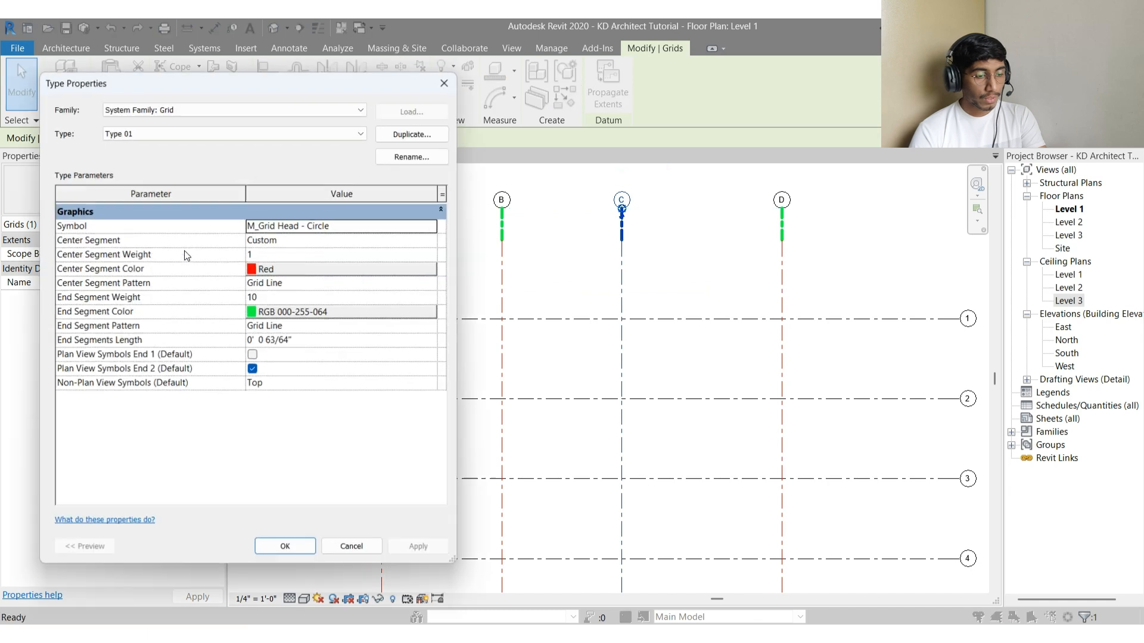
left_click(297, 328)
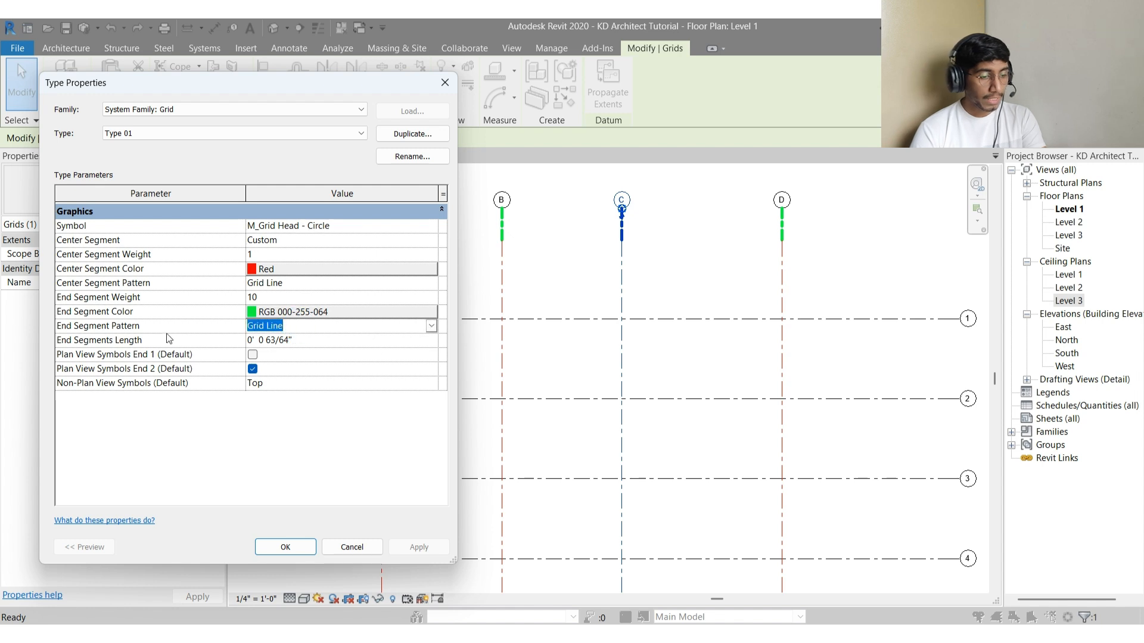
left_click(431, 326)
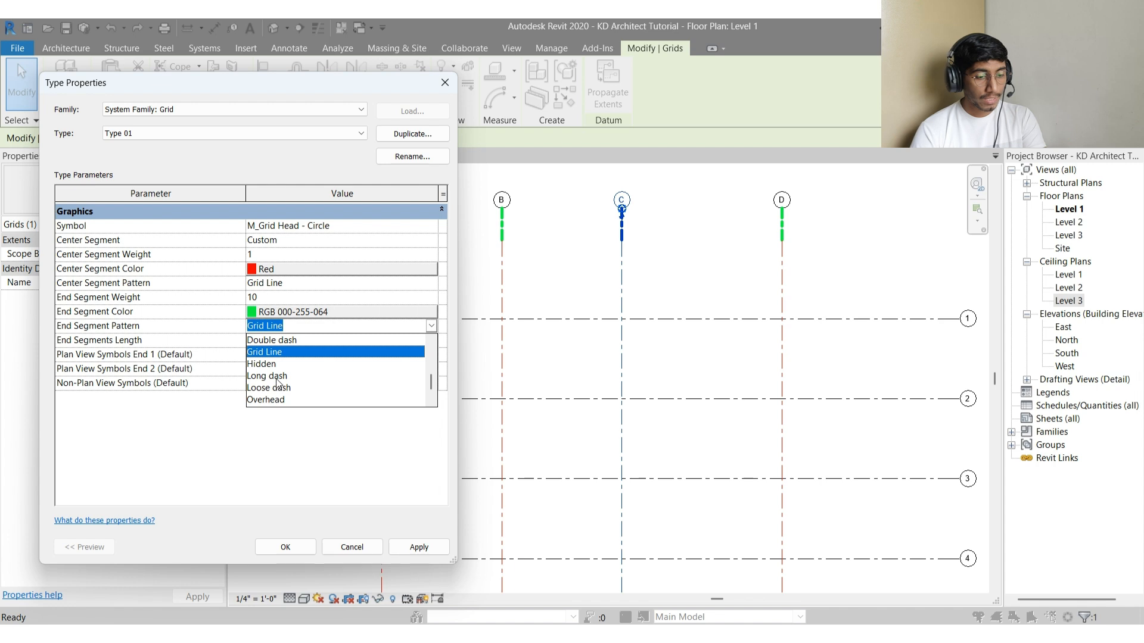
left_click(276, 375)
left_click(420, 547)
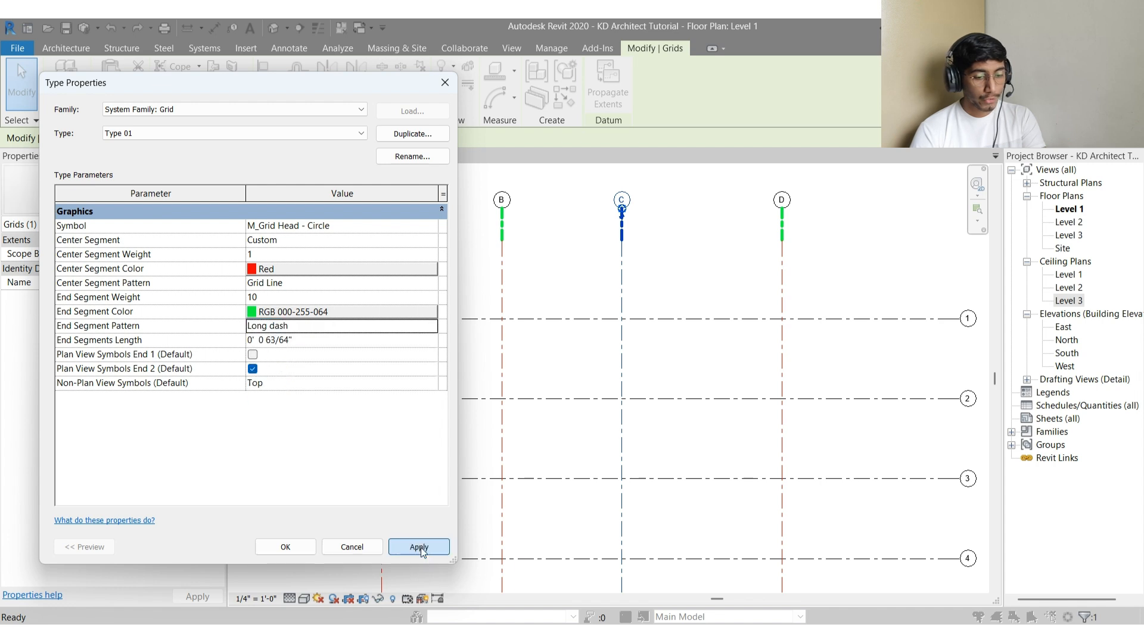
left_click(295, 547)
scroll(510, 205, "up", 3)
key("Escape")
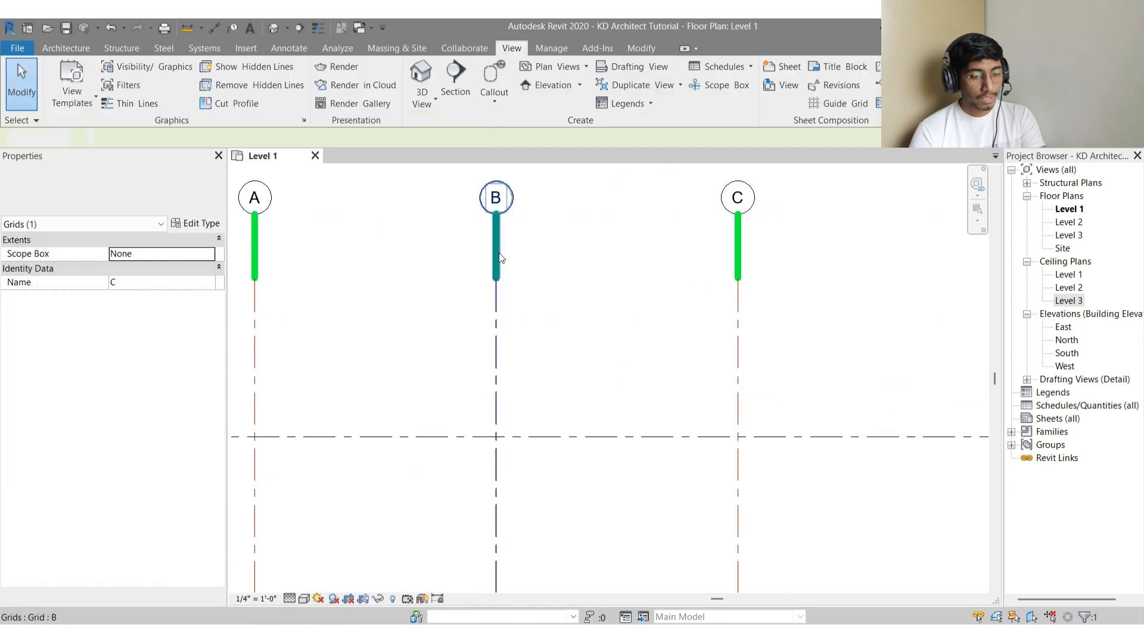
Set the end segment weight to 5 in grid C's type properties, apply it and inspect the end segments
left_click(739, 258)
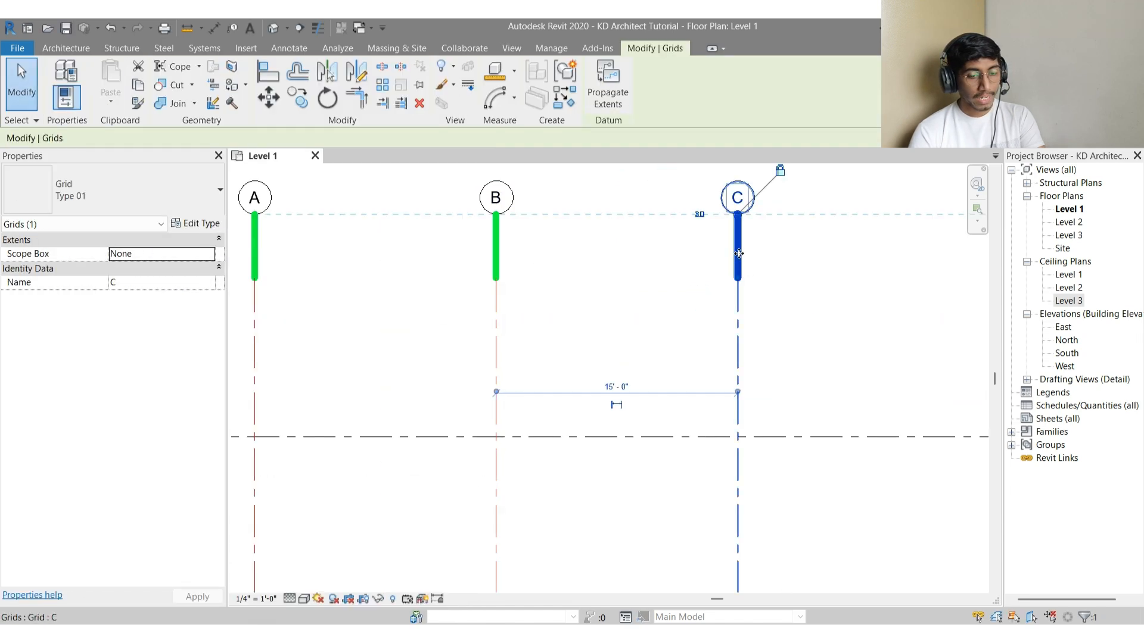
left_click(201, 224)
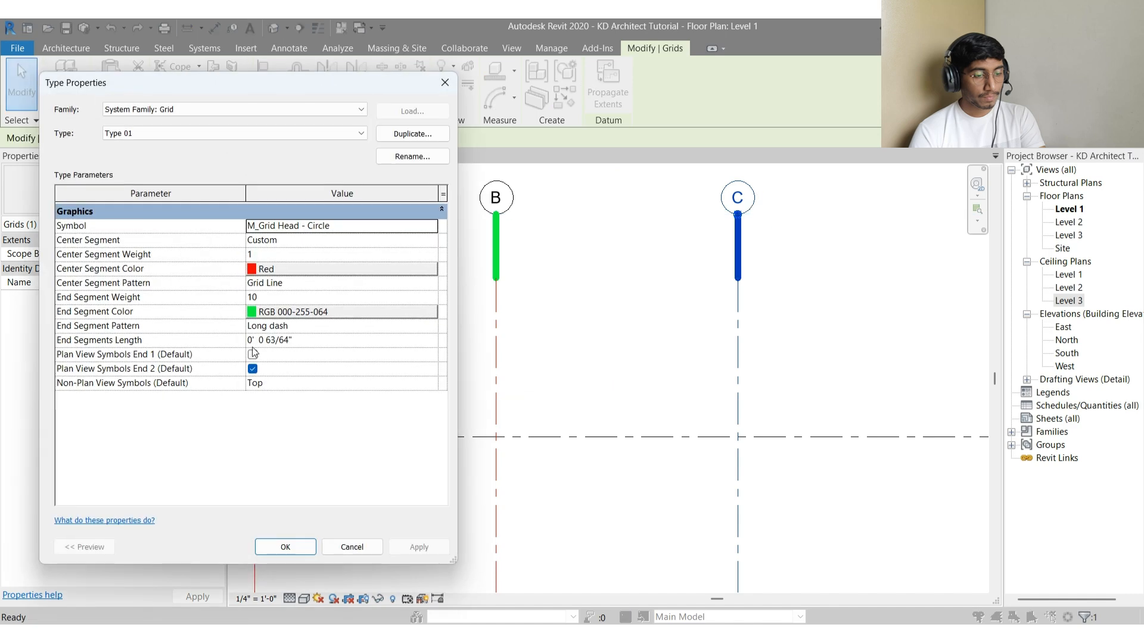
left_click(280, 296)
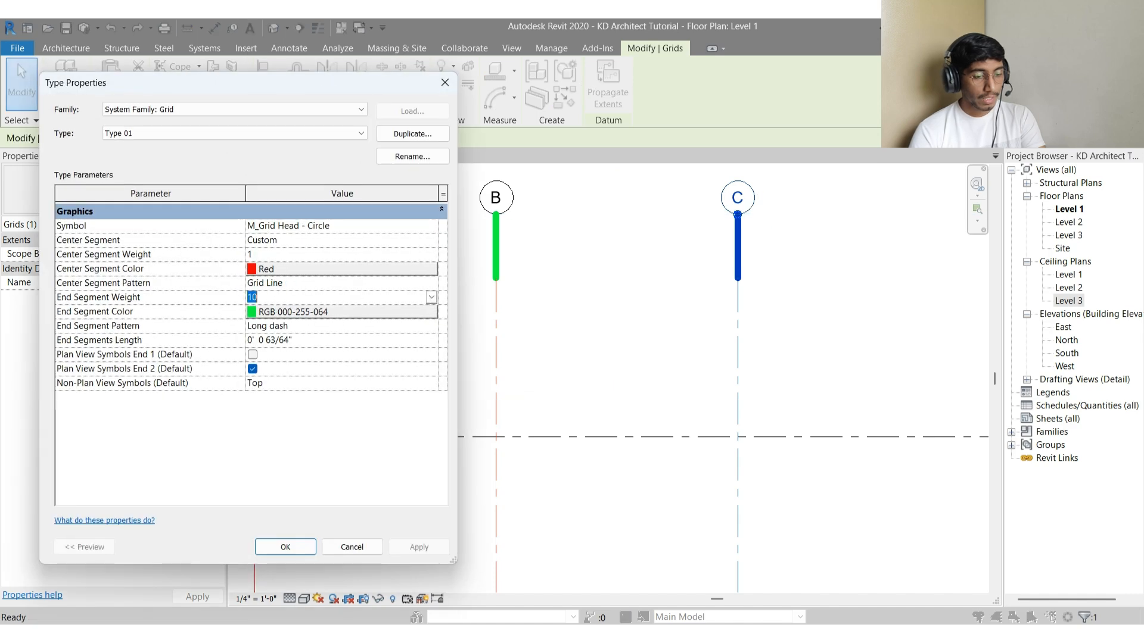
type("5")
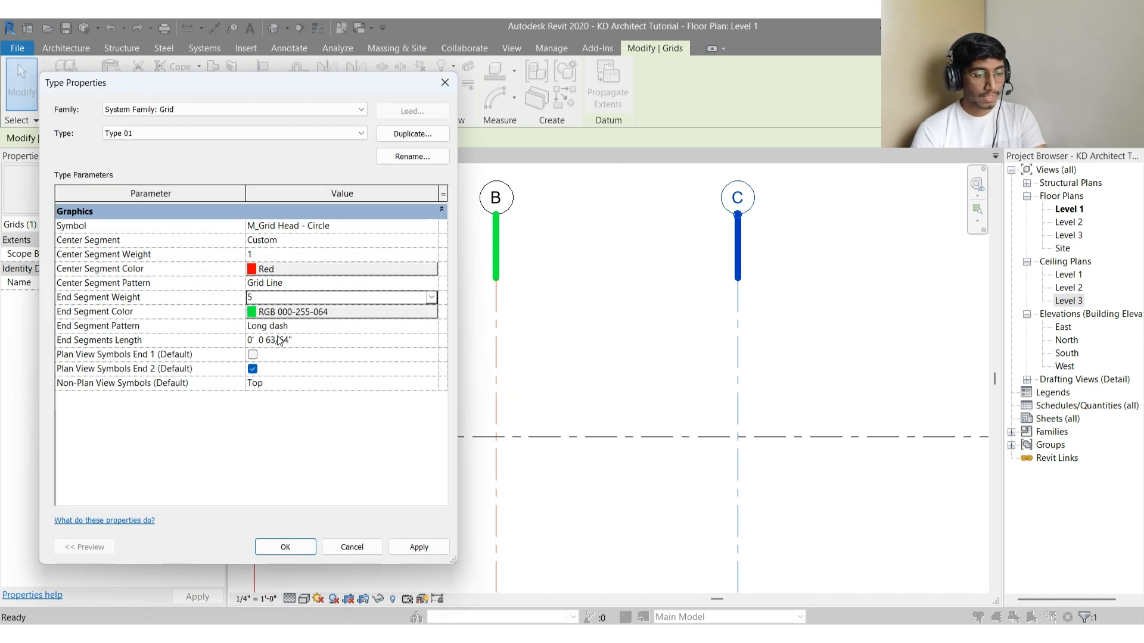
left_click(405, 547)
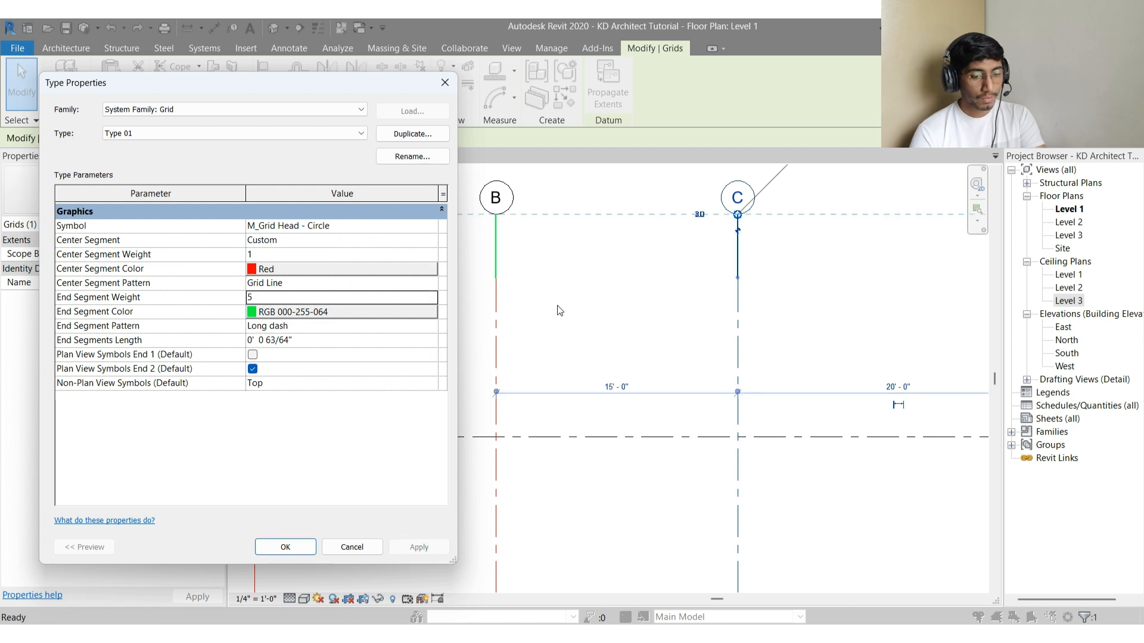
key("Return")
left_click(622, 294)
scroll(739, 280, "up", 3)
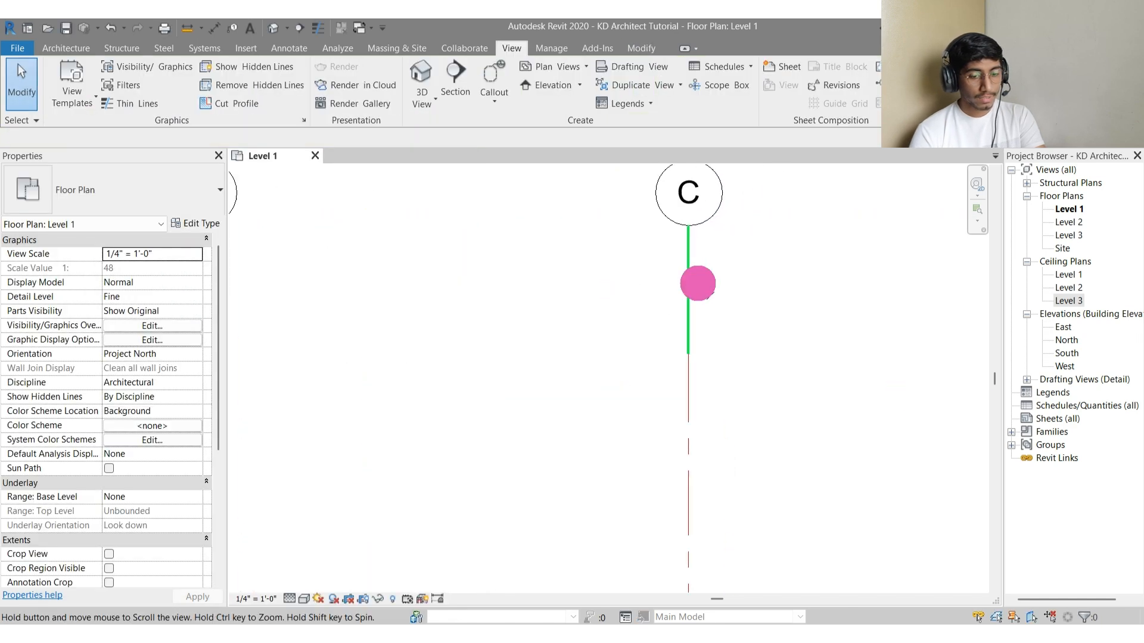
scroll(709, 275, "down", 5)
middle_click_drag(709, 274, 651, 266)
scroll(648, 278, "up", 2)
Set the end segments length to 2" in grid C's type properties and apply the change
left_click(625, 289)
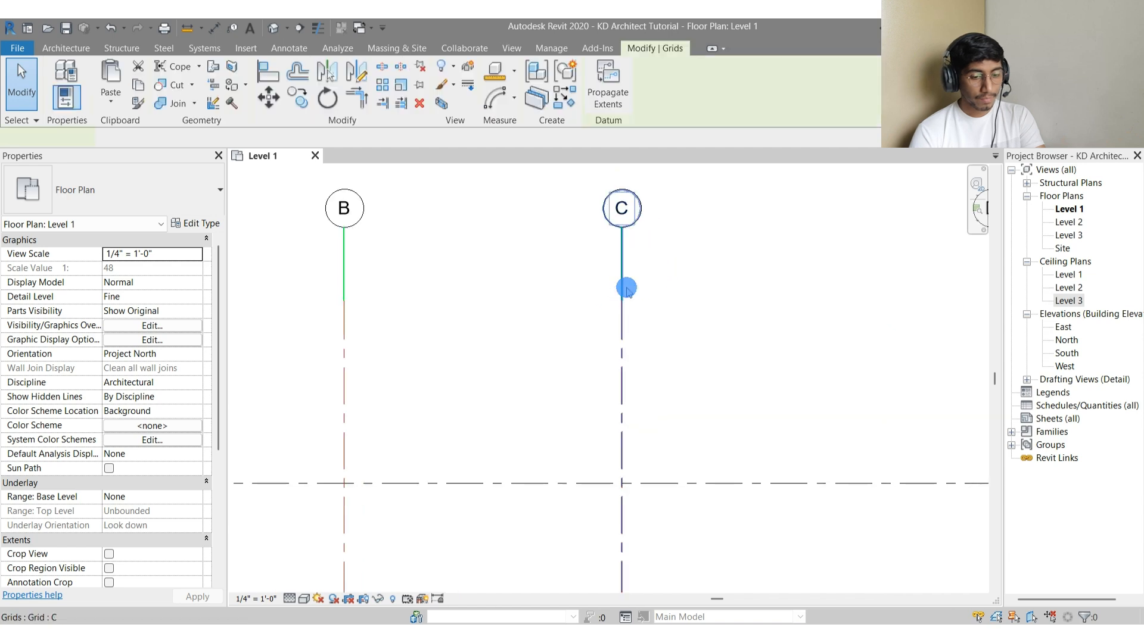
left_click(191, 224)
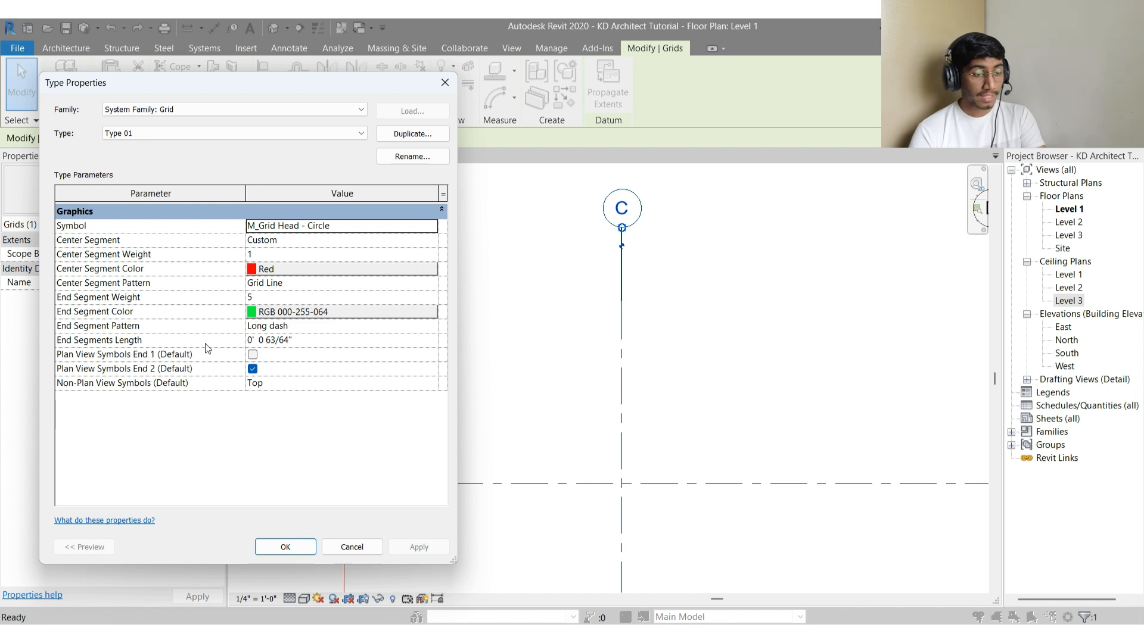
left_click(315, 340)
type("2")
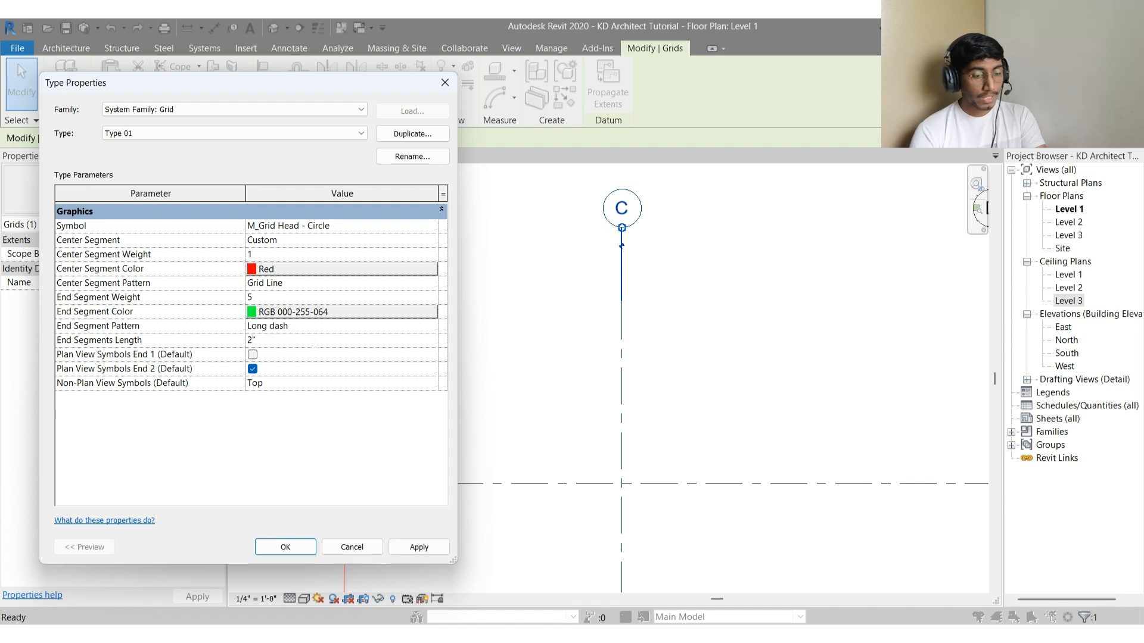
type("\"")
left_click(439, 548)
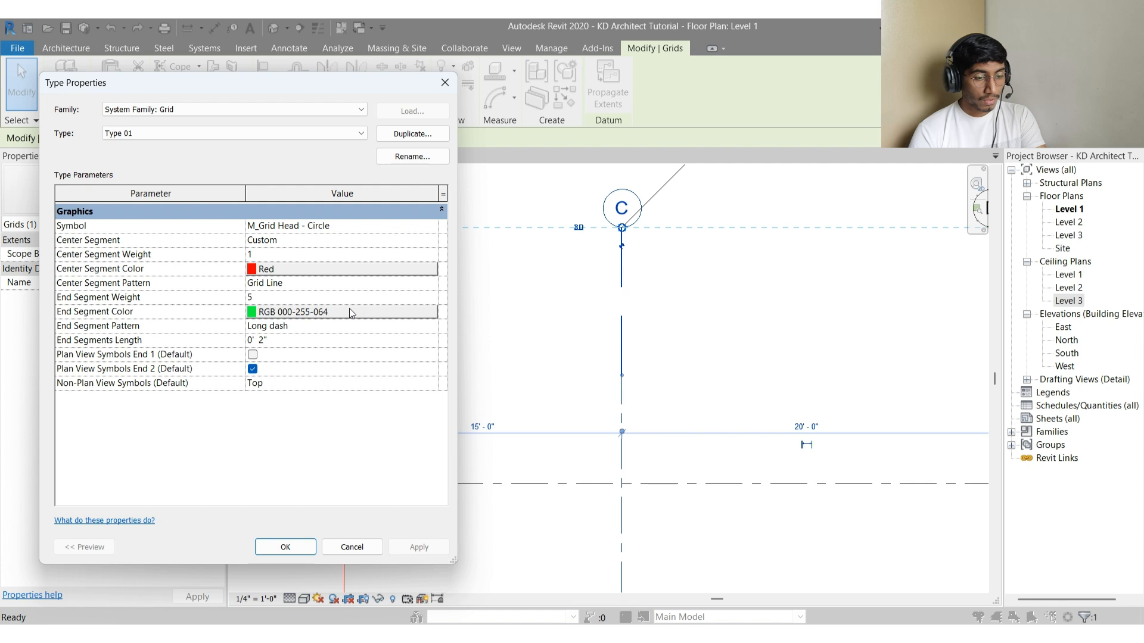
Set the end segment pattern to Solid in the Type 01 type properties, apply it and close them
left_click(301, 331)
left_click(431, 327)
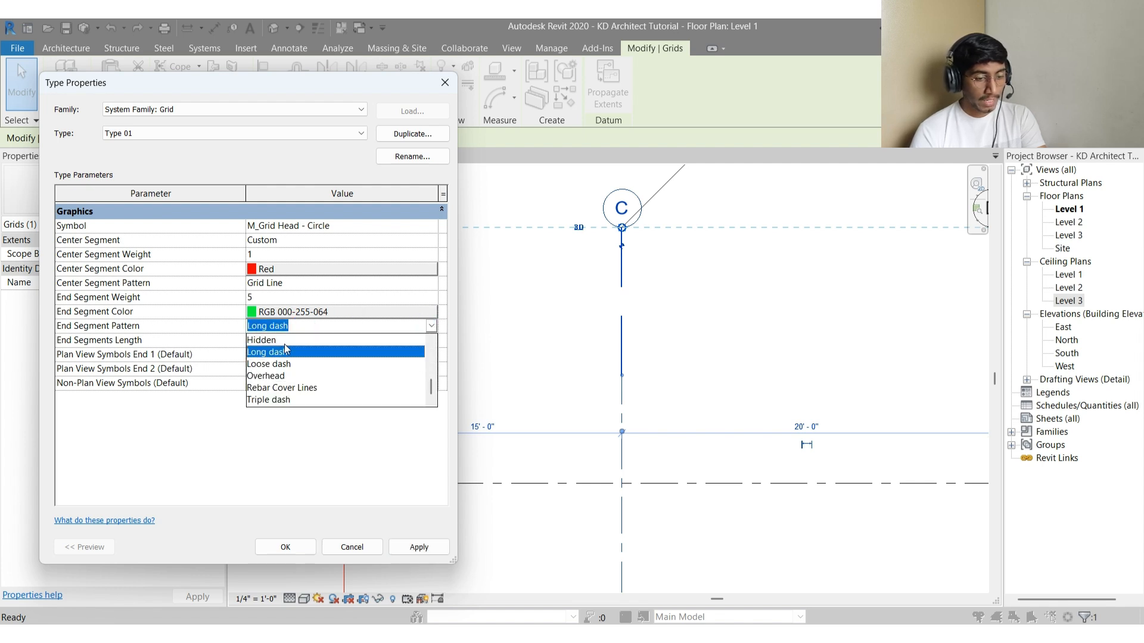
scroll(302, 378, "up", 3)
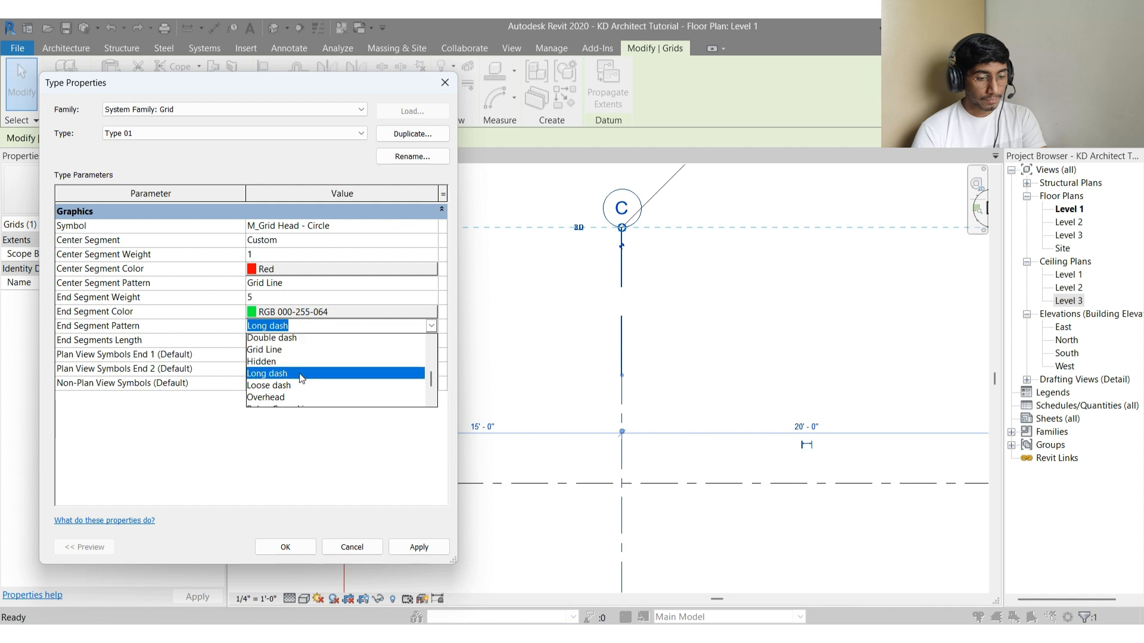
scroll(301, 379, "up", 1)
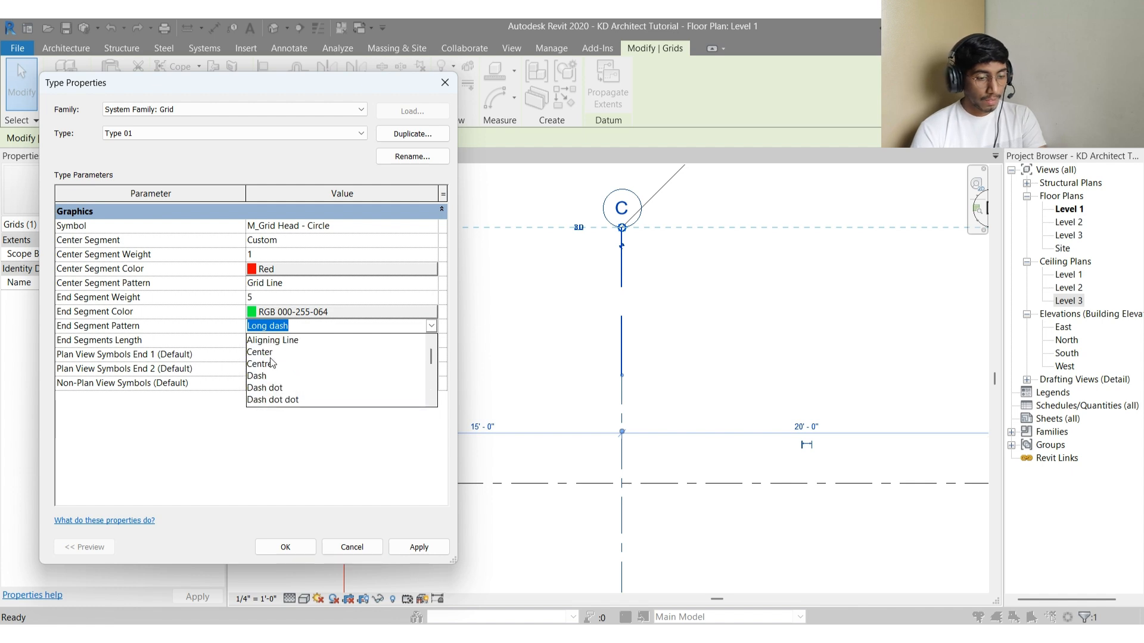
scroll(272, 356, "up", 1)
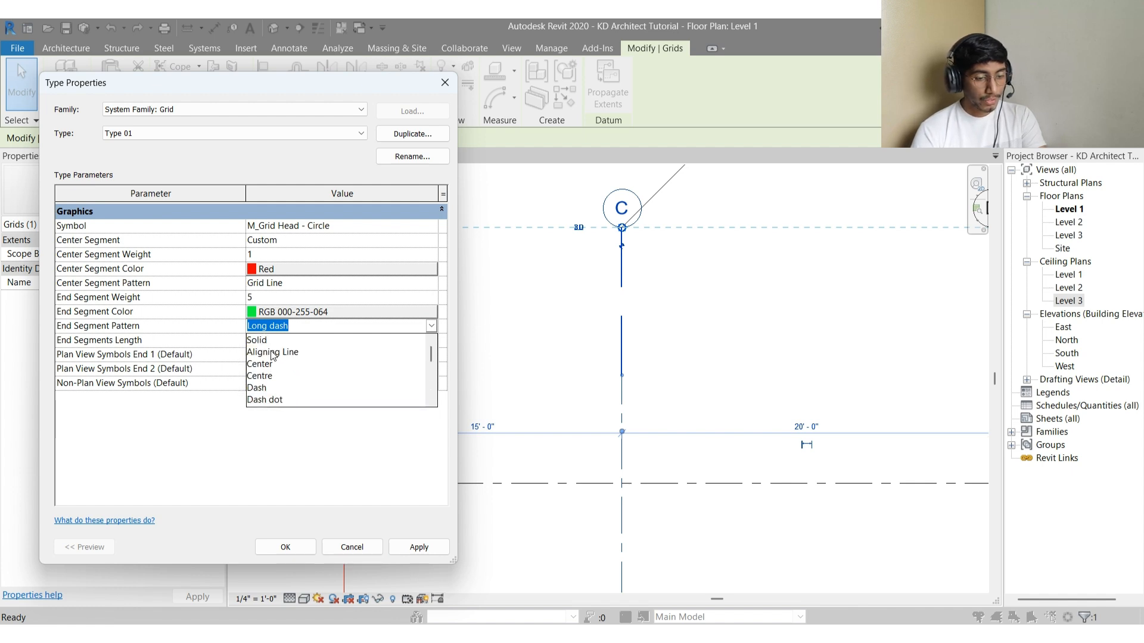
left_click(269, 339)
left_click(428, 548)
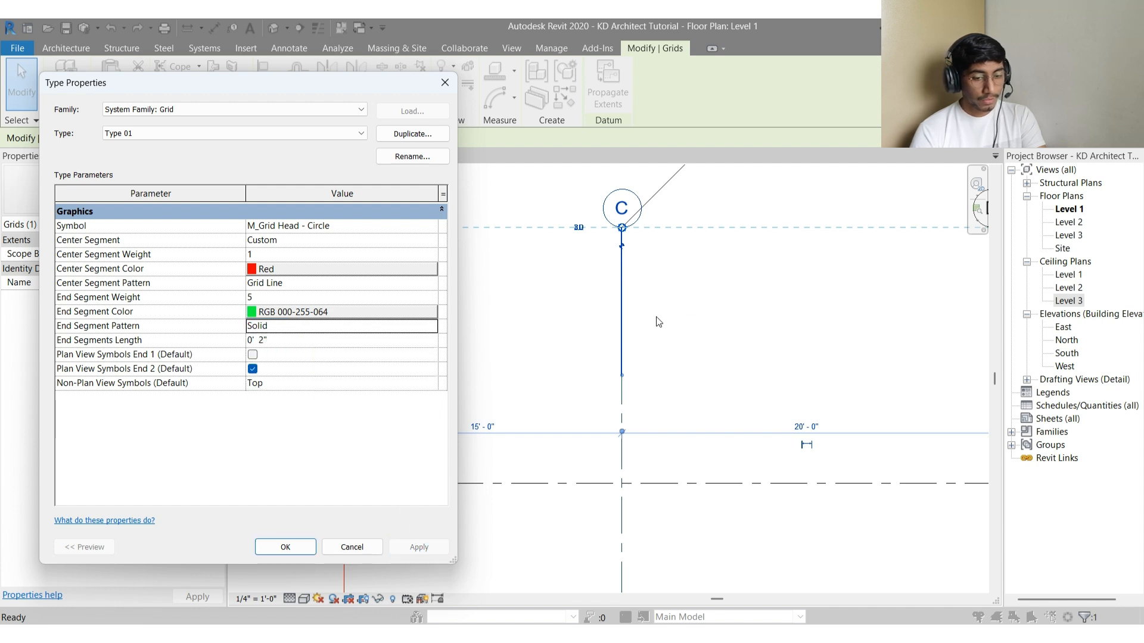
left_click(285, 546)
left_click(592, 319)
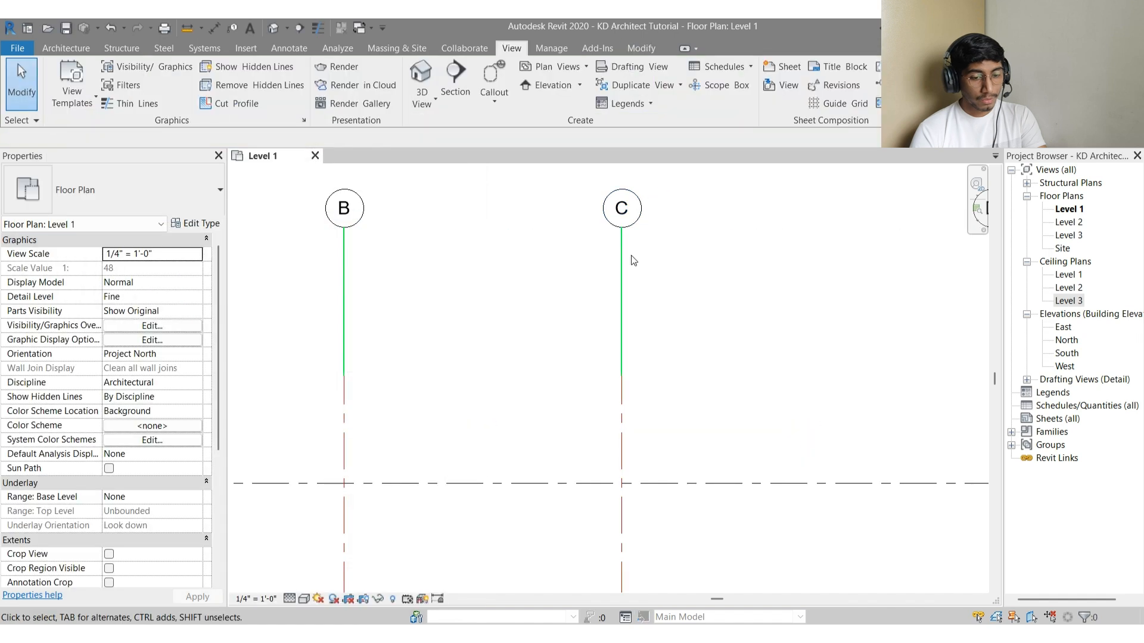
Enable Plan View Symbols End 1 in grid C's type properties, apply it and check both ends of the vertical grids
left_click(622, 334)
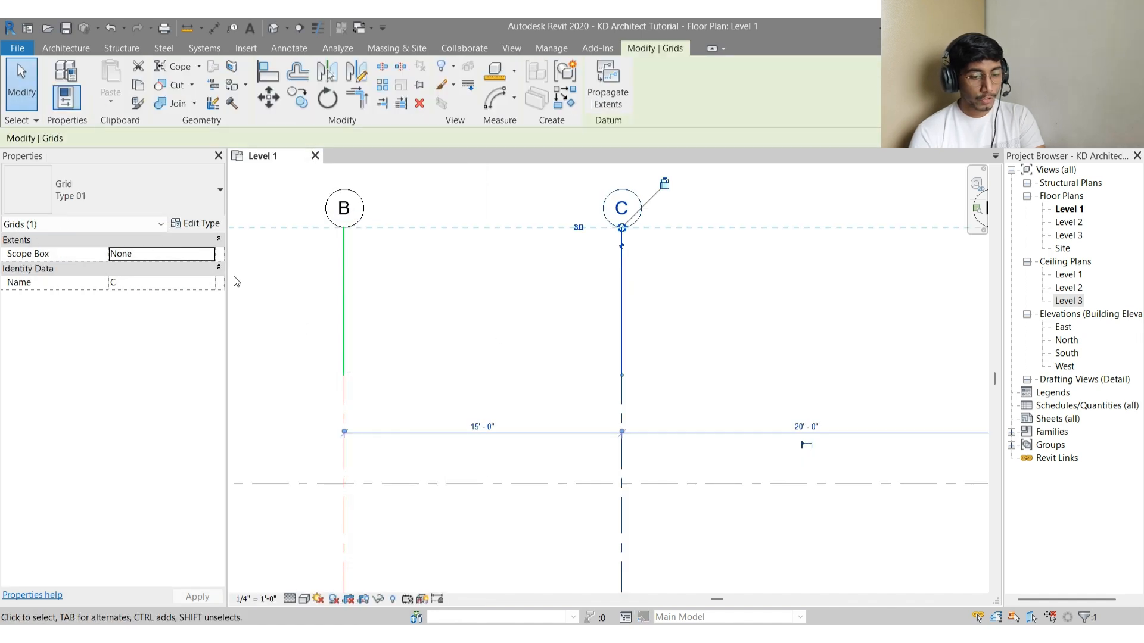
left_click(203, 224)
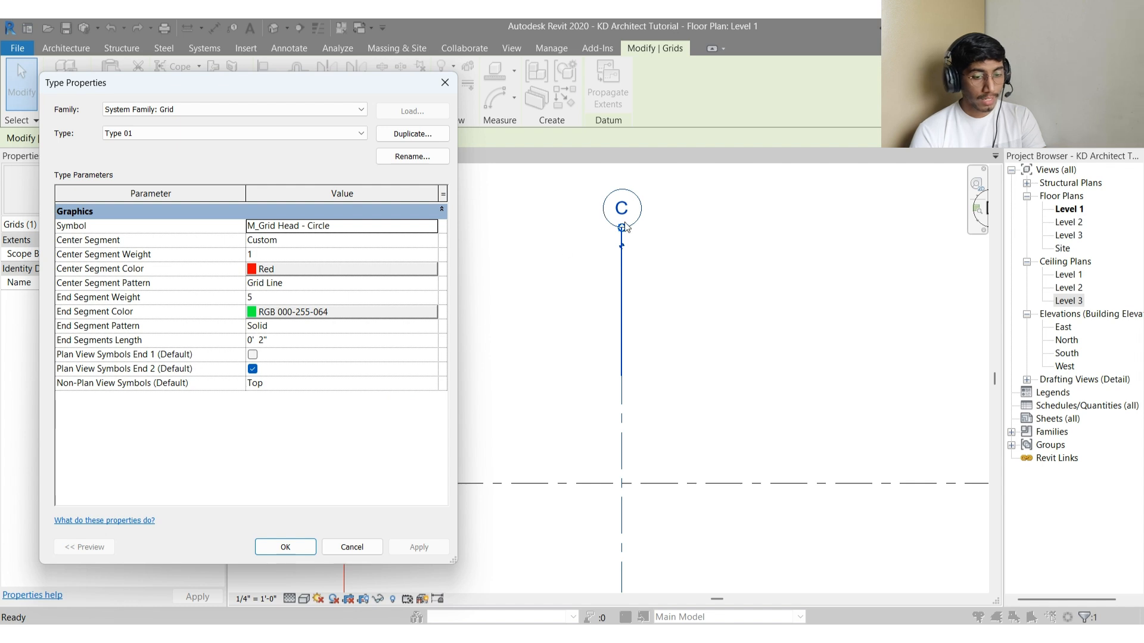
left_click(253, 354)
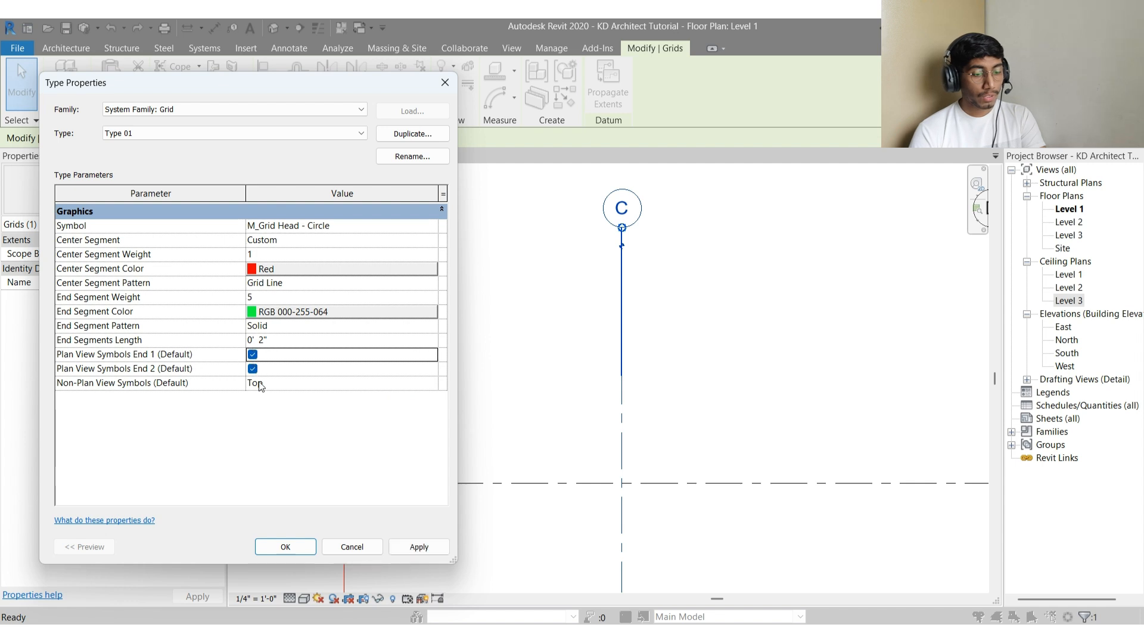
left_click(427, 548)
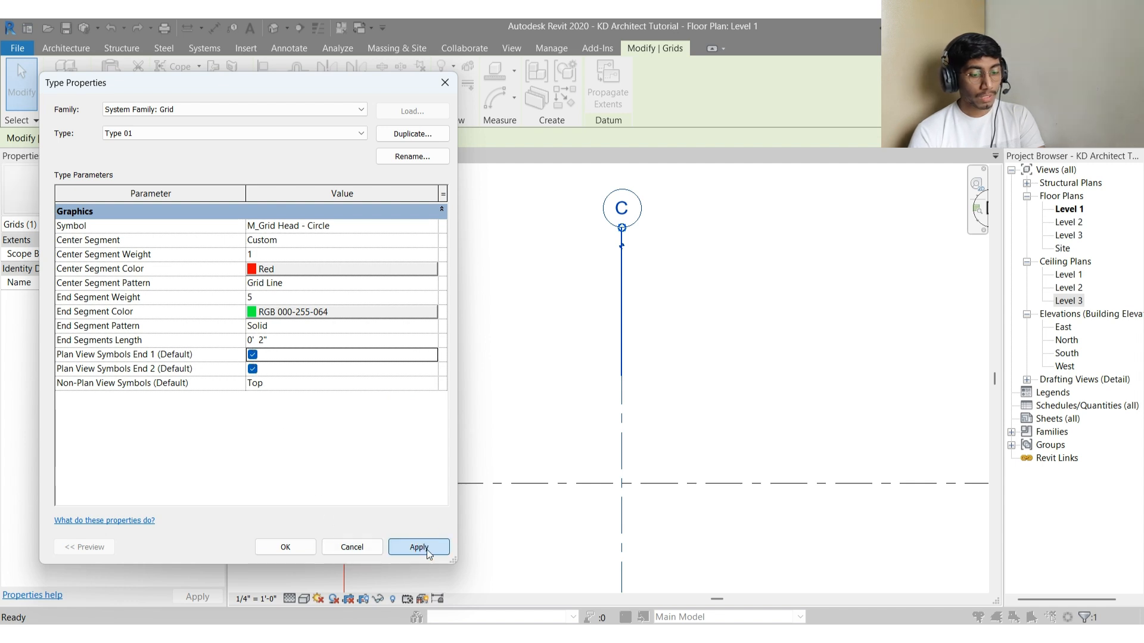
left_click(299, 553)
scroll(608, 268, "down", 6)
scroll(621, 324, "up", 2)
scroll(620, 320, "up", 1)
middle_click_drag(620, 321, 655, 404)
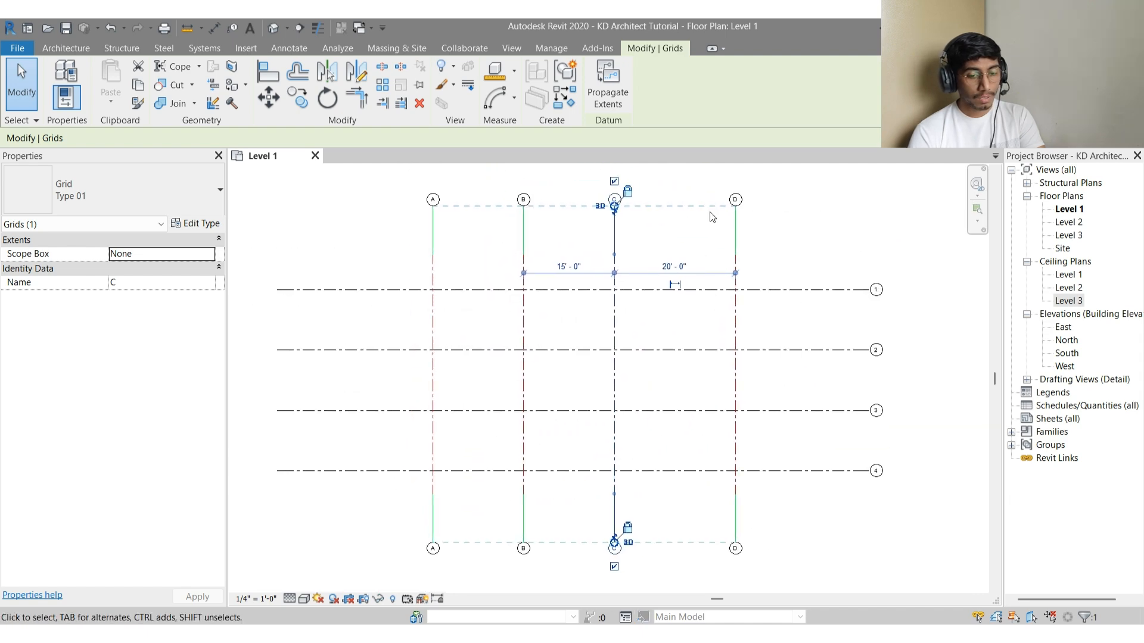
left_click(779, 360)
Disable Plan View Symbols End 1 in grid A's type properties and apply the change
left_click(432, 196)
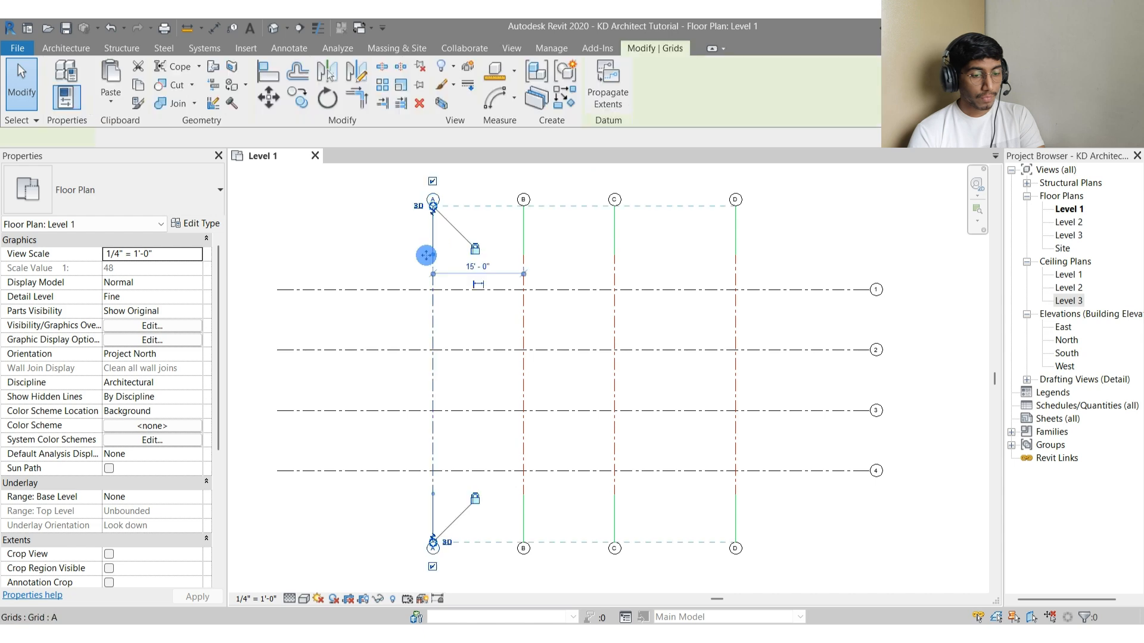
left_click(197, 223)
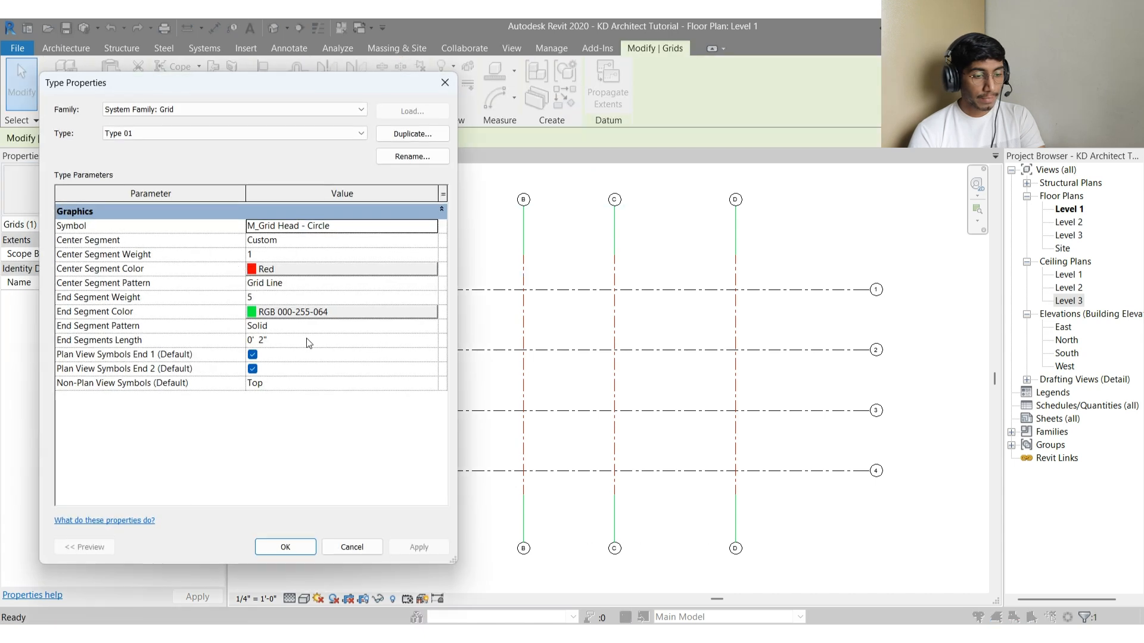
left_click(253, 355)
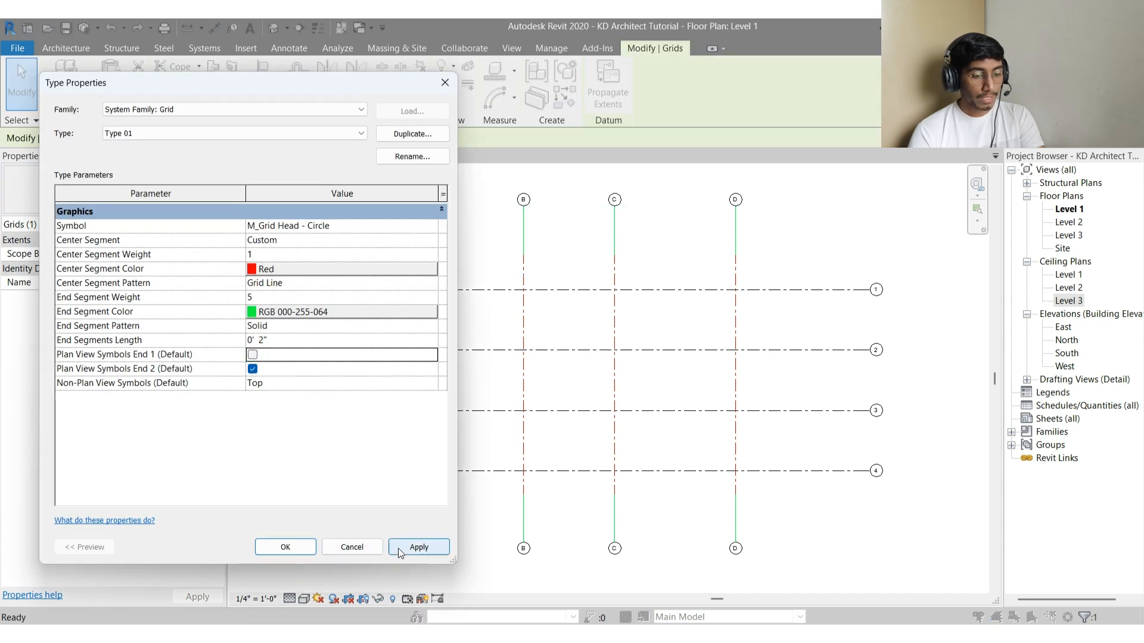
left_click(403, 546)
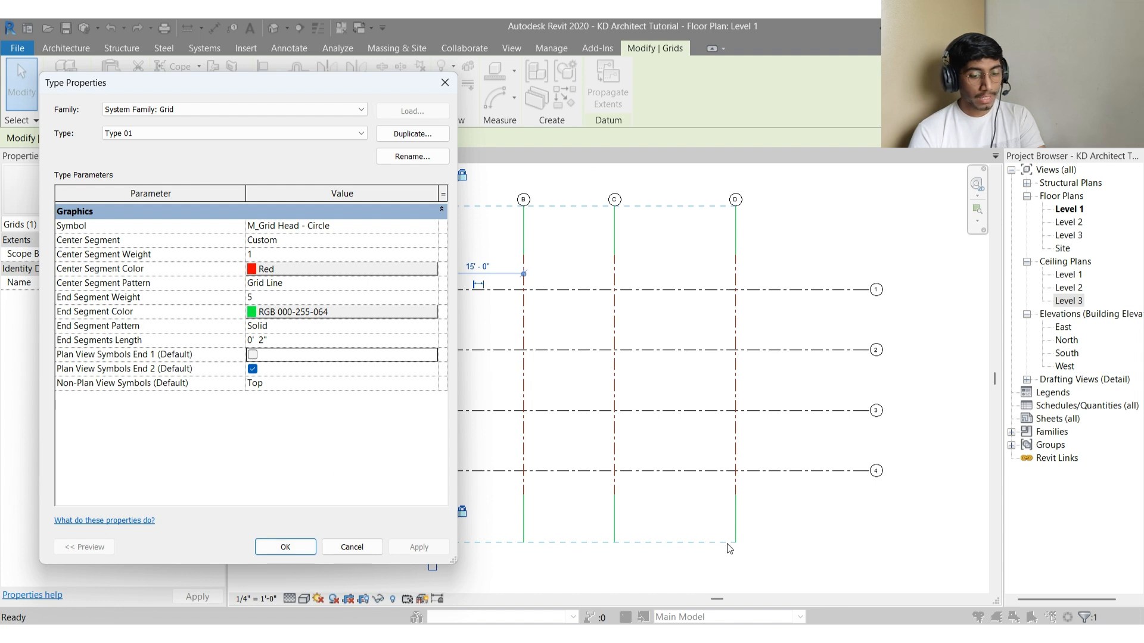
Enable Plan View Symbols End 1, disable End 2 for Type 01 and apply the change
left_click(253, 354)
left_click(252, 369)
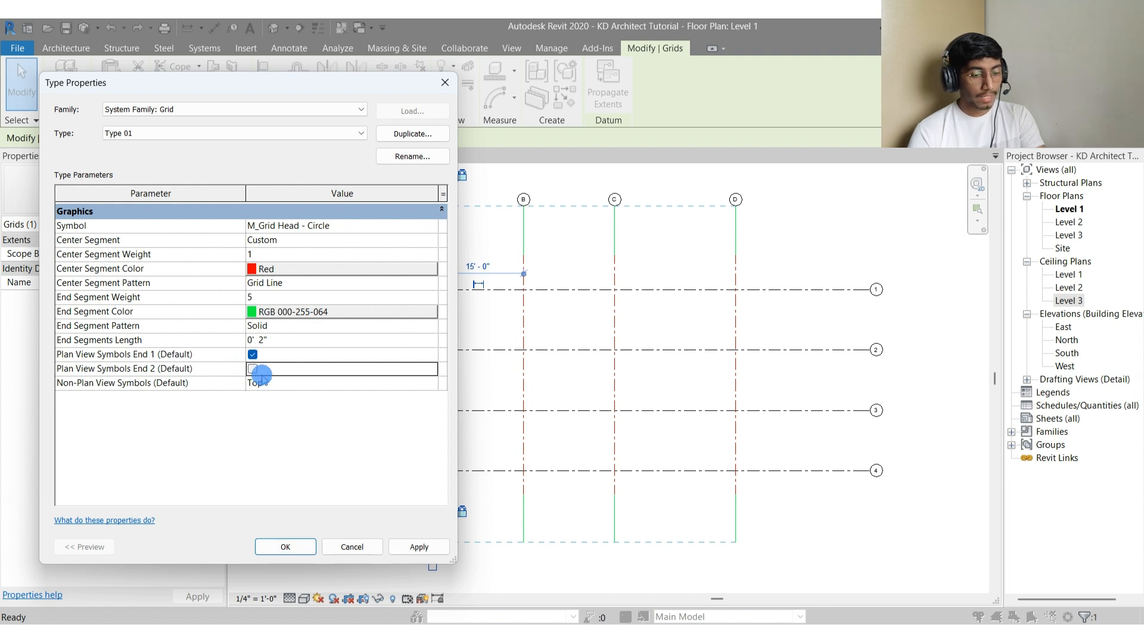
left_click(419, 547)
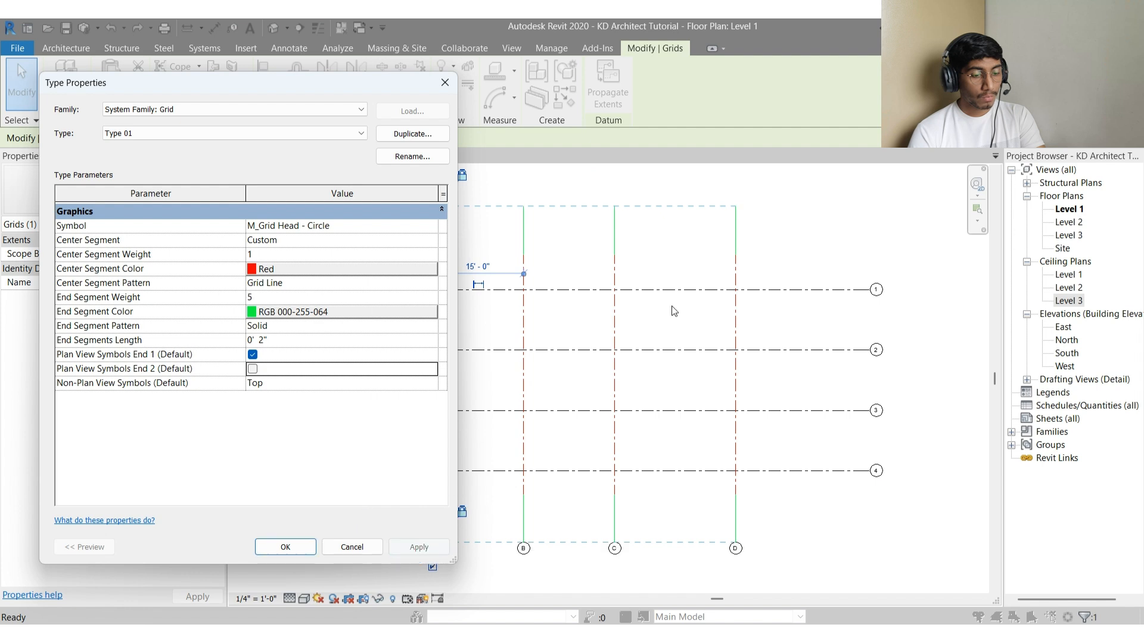
Disable Plan View Symbols End 1 as well, apply it and close the type properties
left_click(253, 355)
left_click(423, 546)
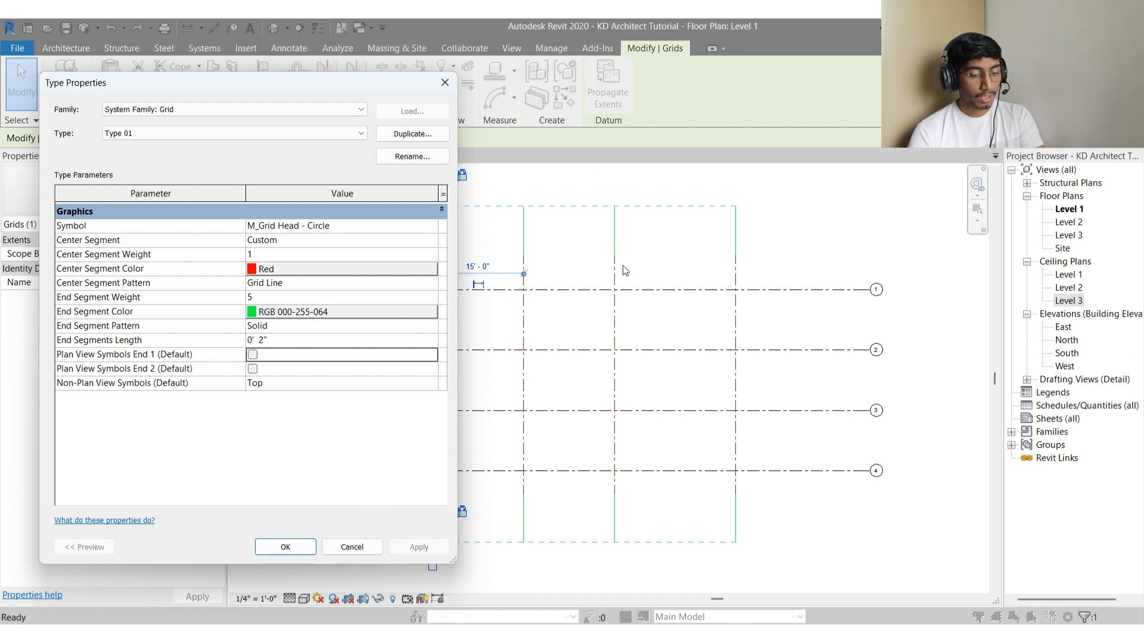
left_click(287, 548)
Show the bubbles at both ends of grid D individually
left_click(615, 513)
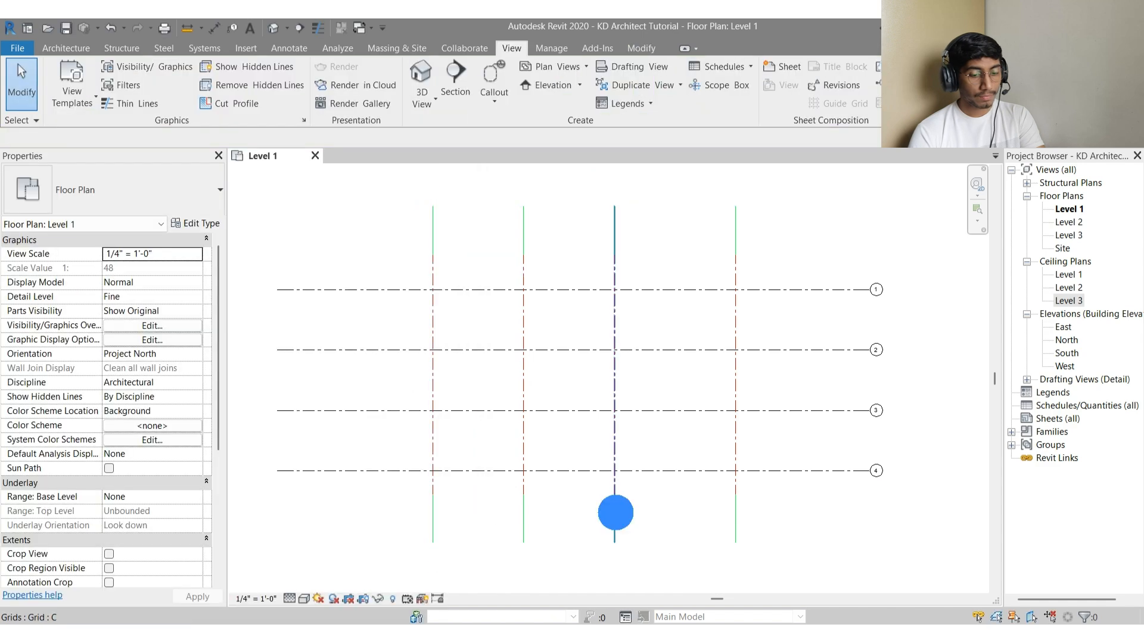
left_click(736, 231)
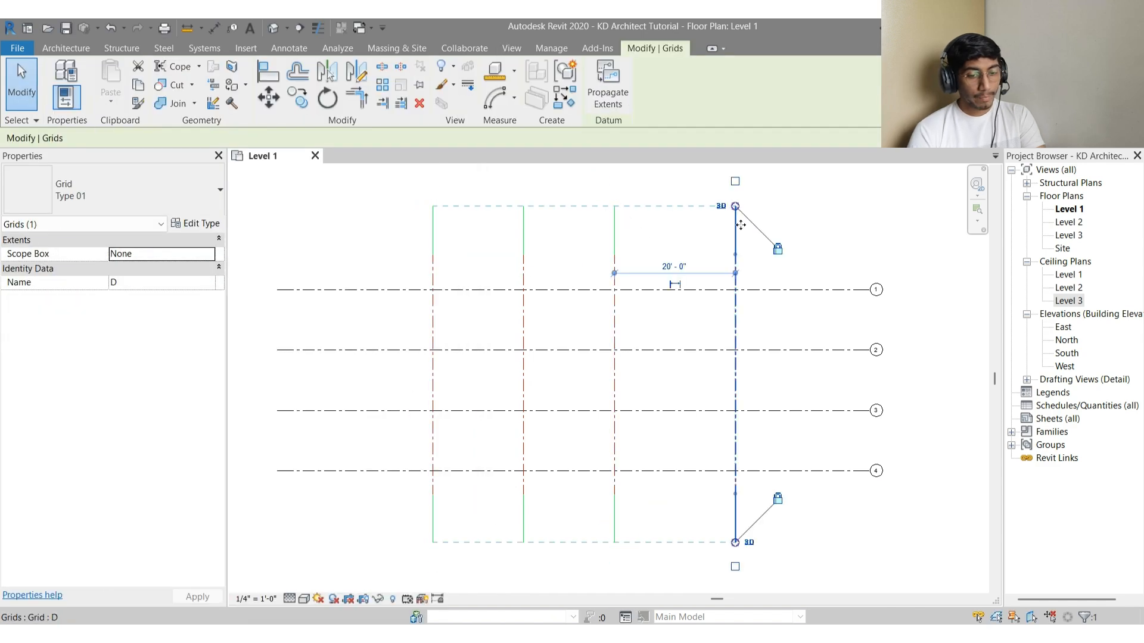
left_click(736, 181)
left_click(735, 566)
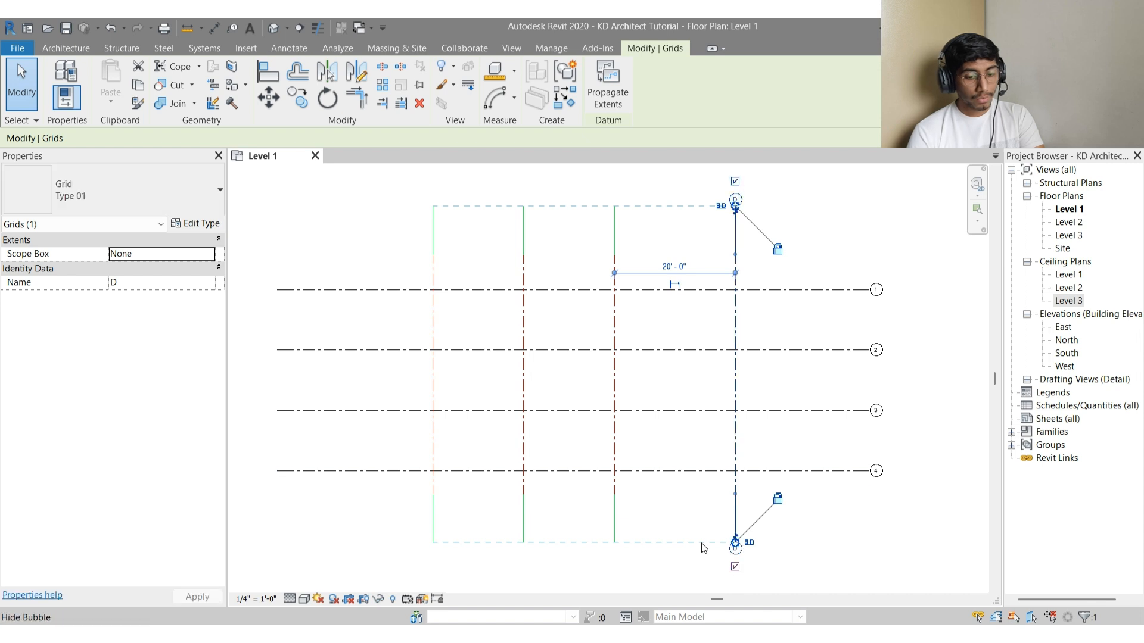
Enable Plan View Symbols End 1 and End 2 in grid C's type properties, apply them and close the dialog
left_click(616, 503)
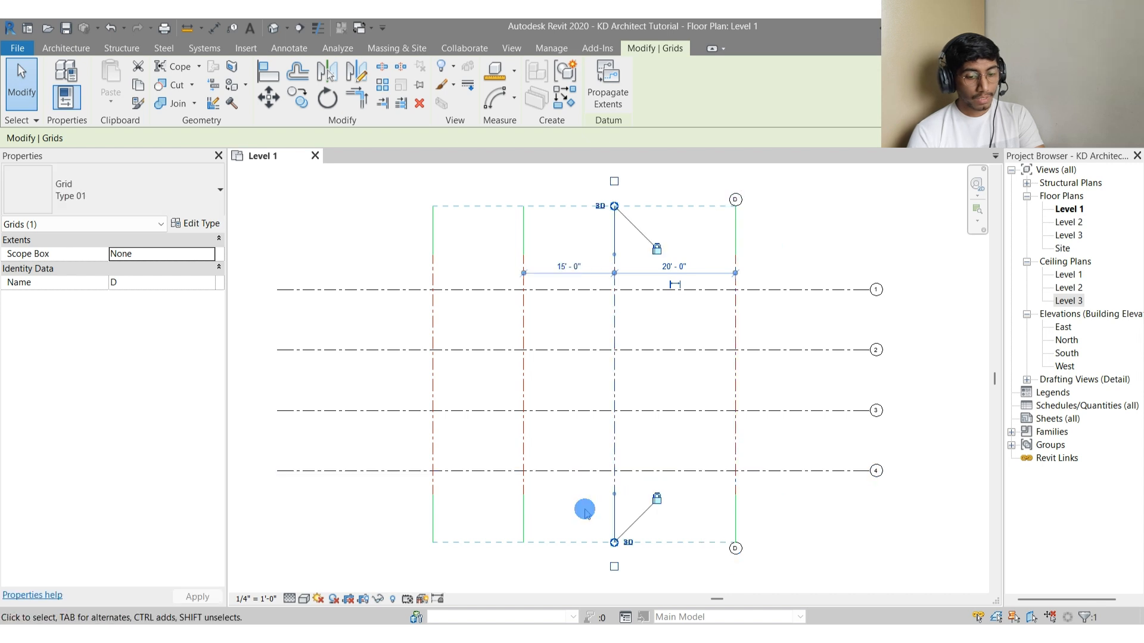
left_click(528, 513, "ctrl")
left_click(435, 509, "ctrl")
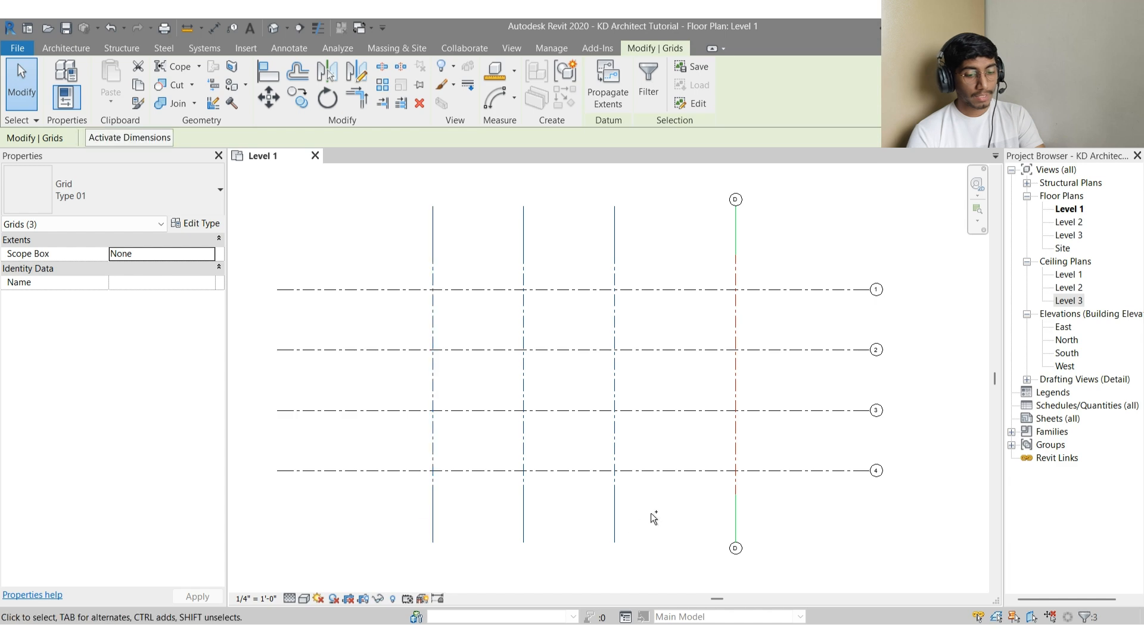
left_click(614, 505)
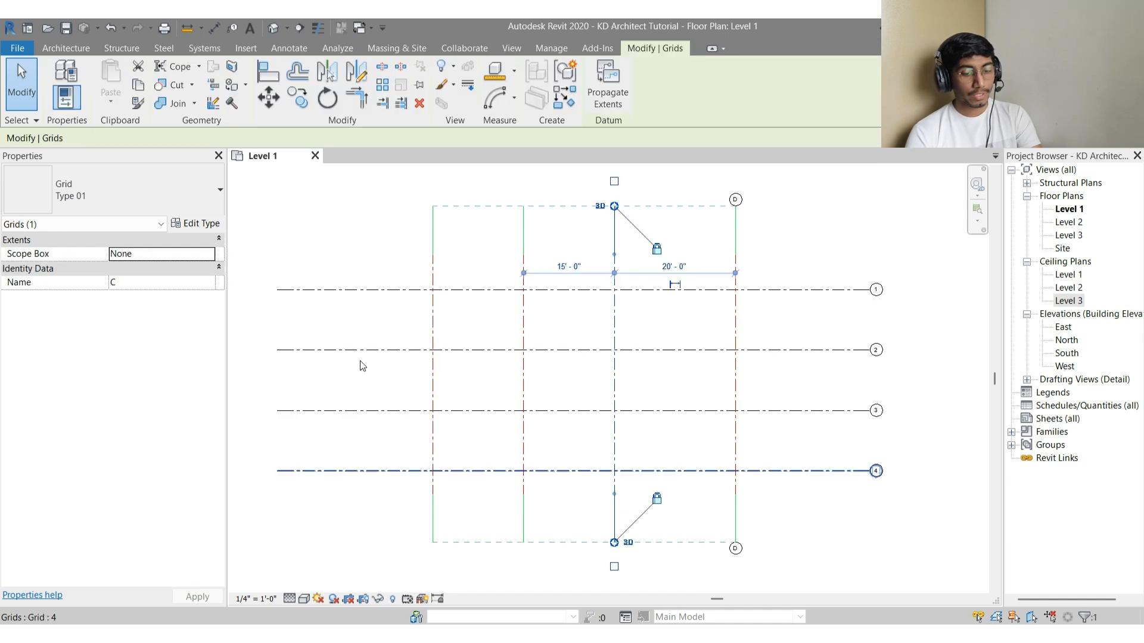
left_click(203, 225)
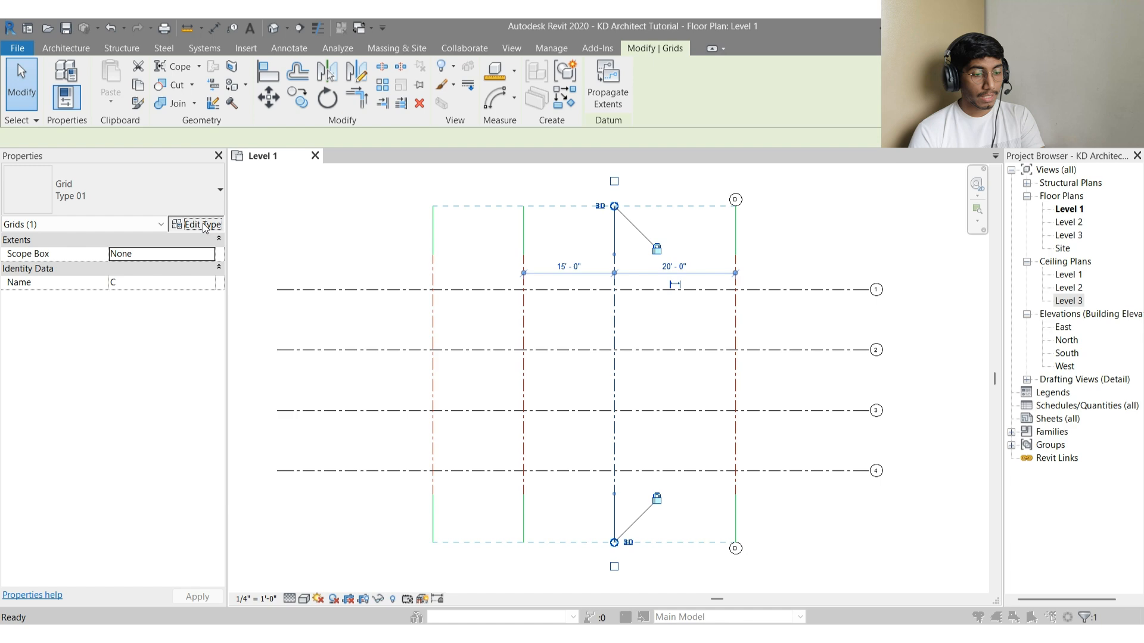
left_click(253, 355)
left_click(252, 369)
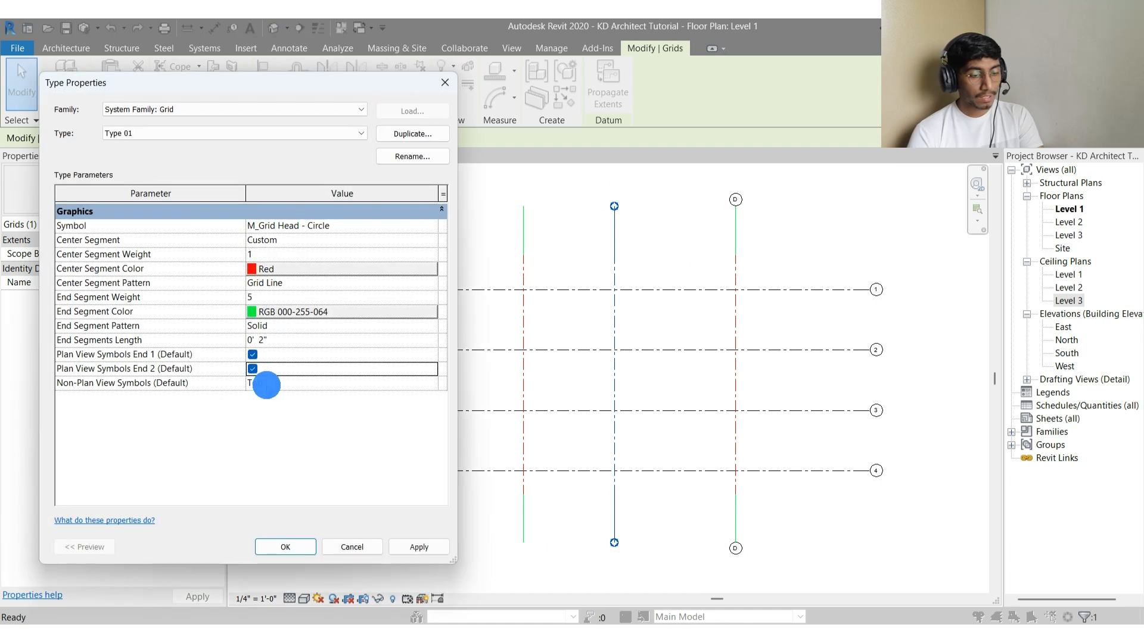
left_click(406, 548)
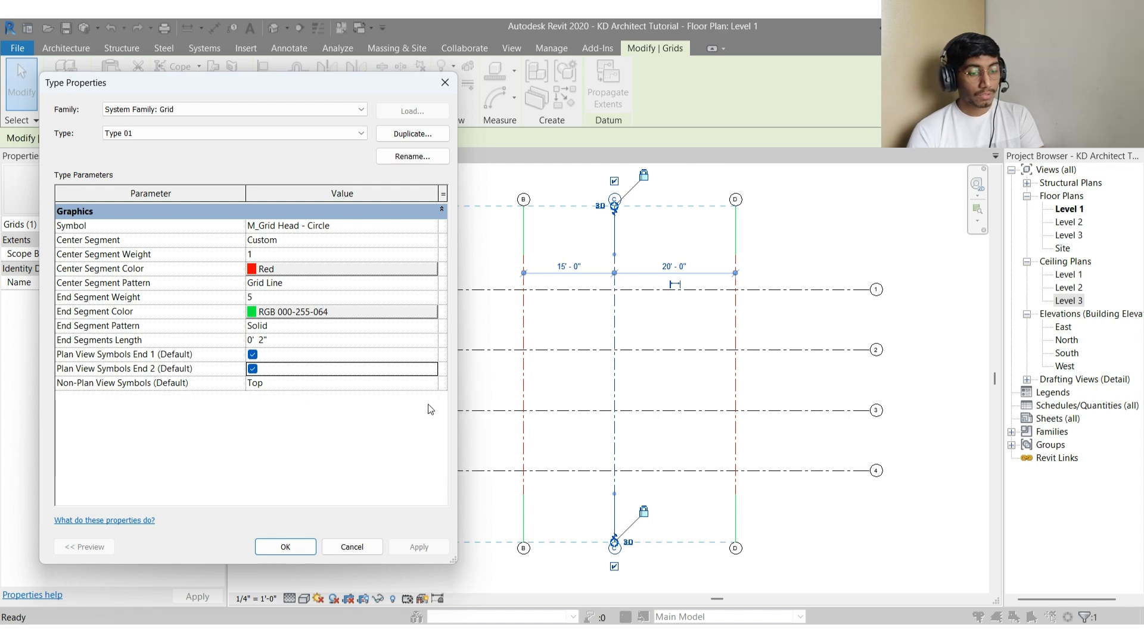
left_click(285, 547)
key("Escape")
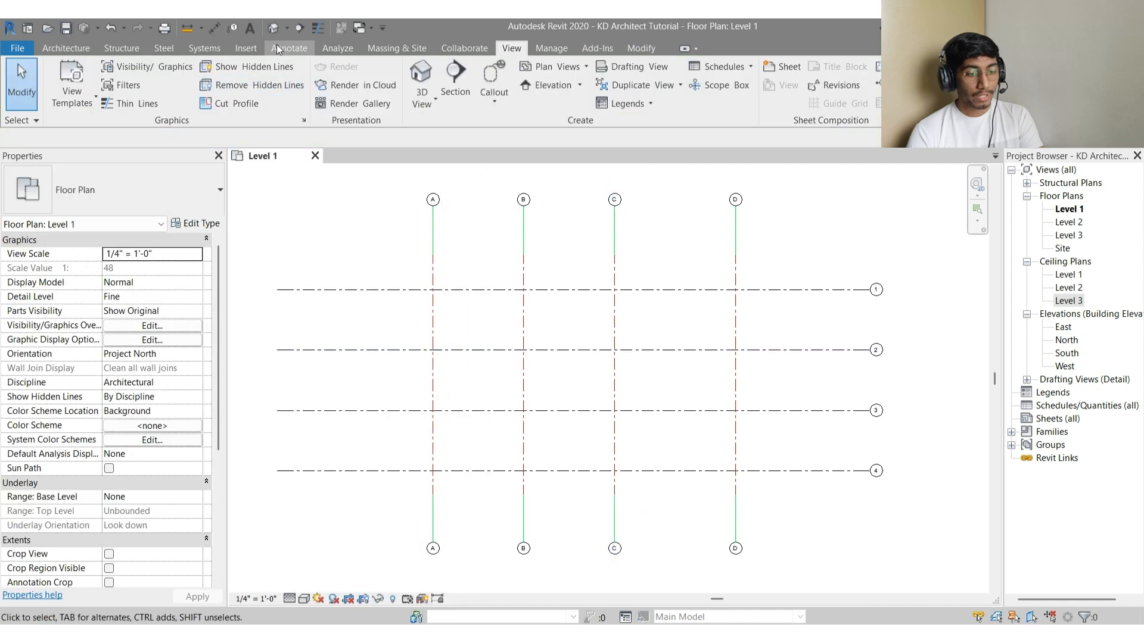
Draw a building section across vertical grids A to D between grids 2 and 3, and open its view
left_click(299, 28)
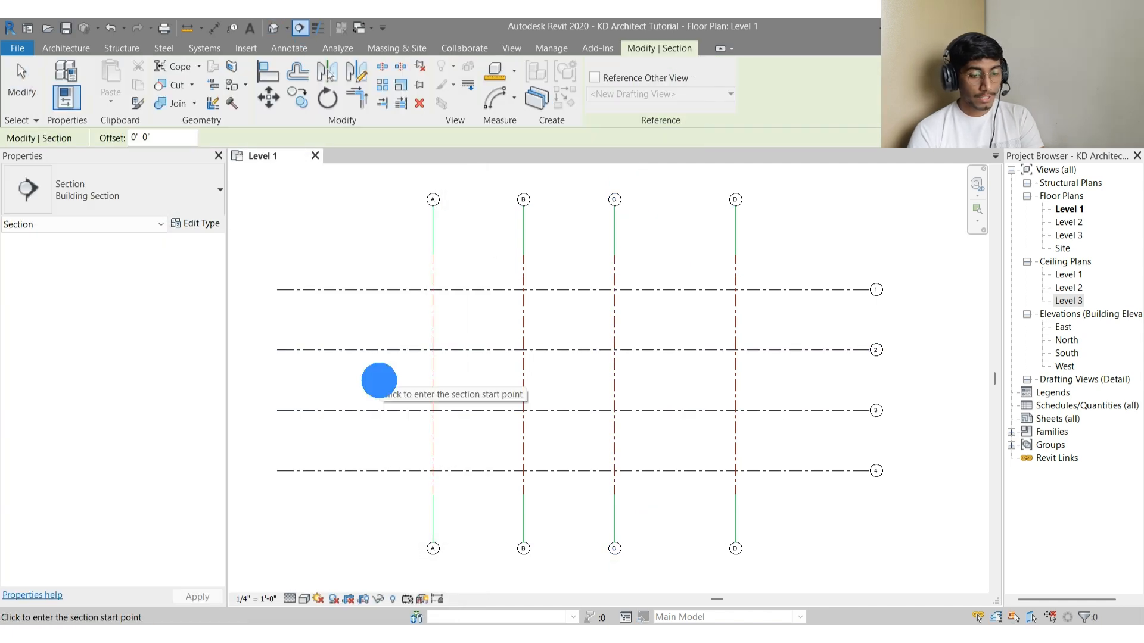
left_click(374, 379)
left_click(807, 375)
right_click(777, 375)
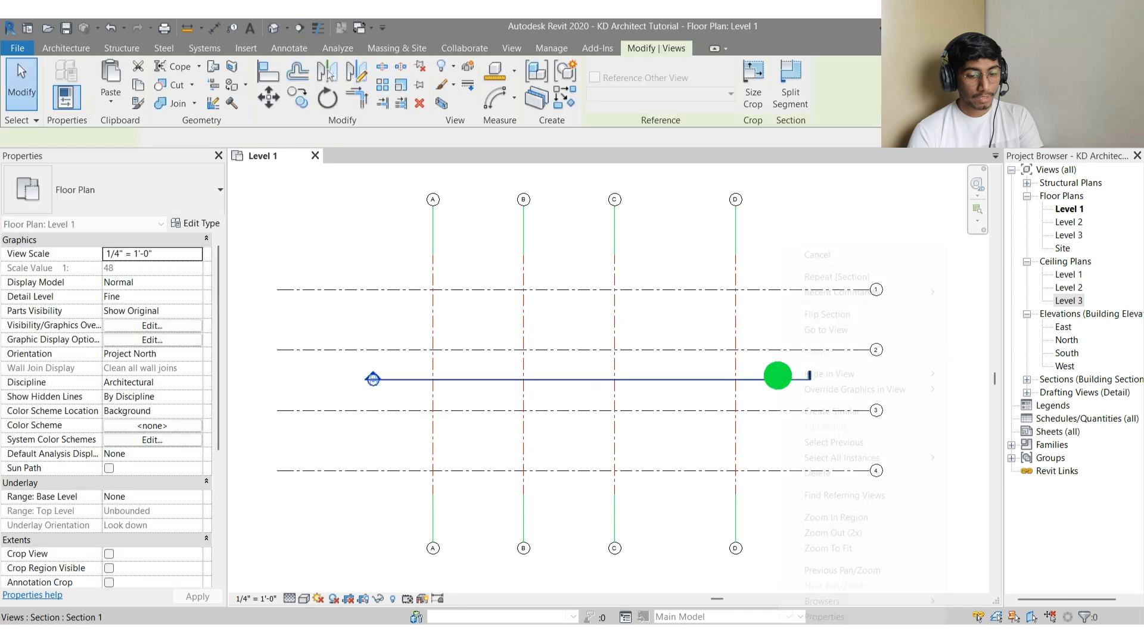
left_click(827, 330)
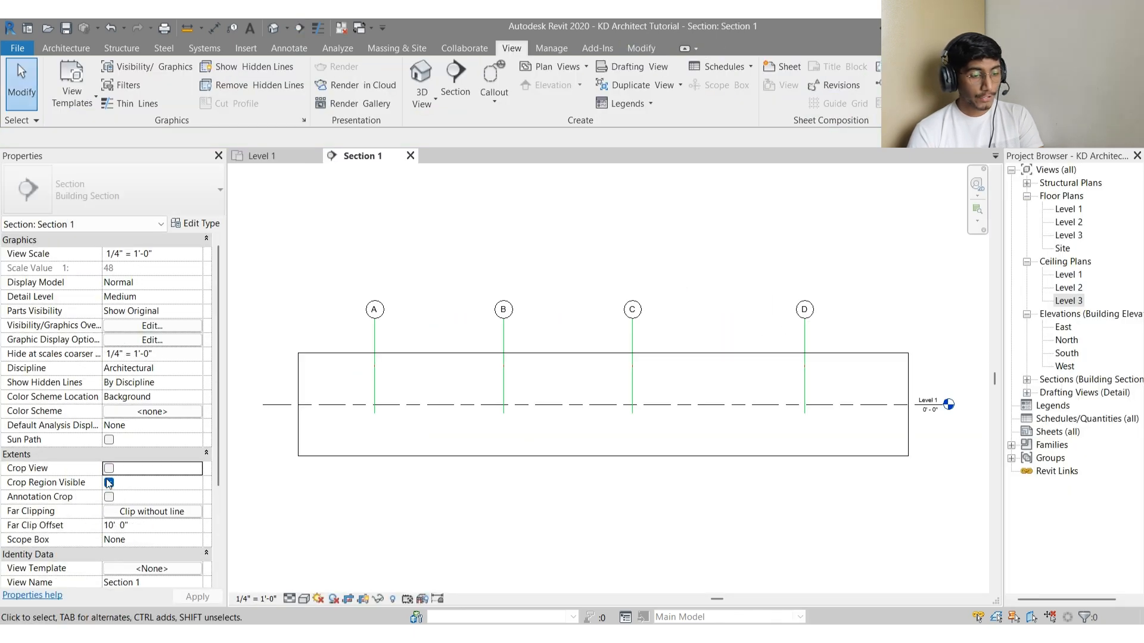
Turn off Crop View and Crop Region Visible for the section, and inspect the vertical grids' heads
left_click(109, 483)
scroll(547, 485, "down", 2)
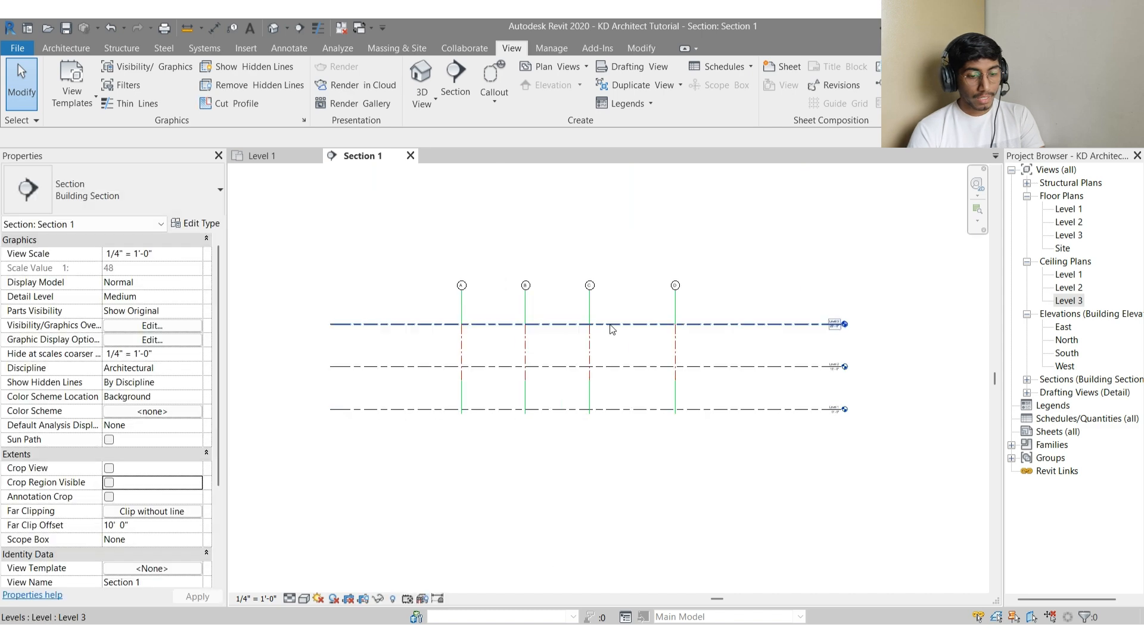
scroll(611, 330, "up", 2)
left_click(723, 299)
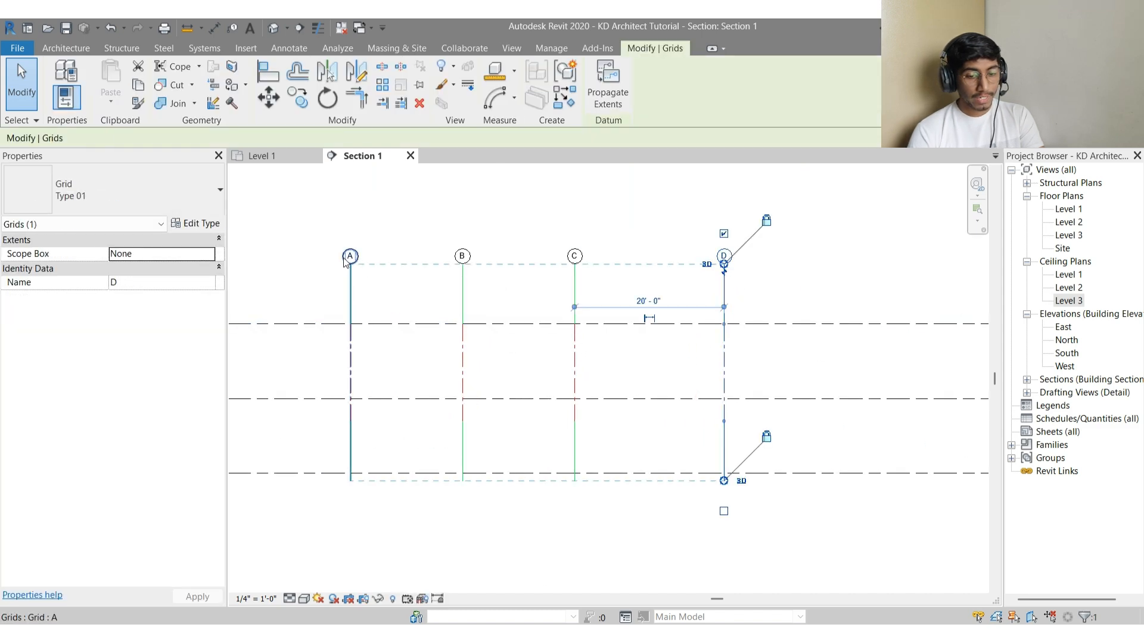
left_click(770, 434)
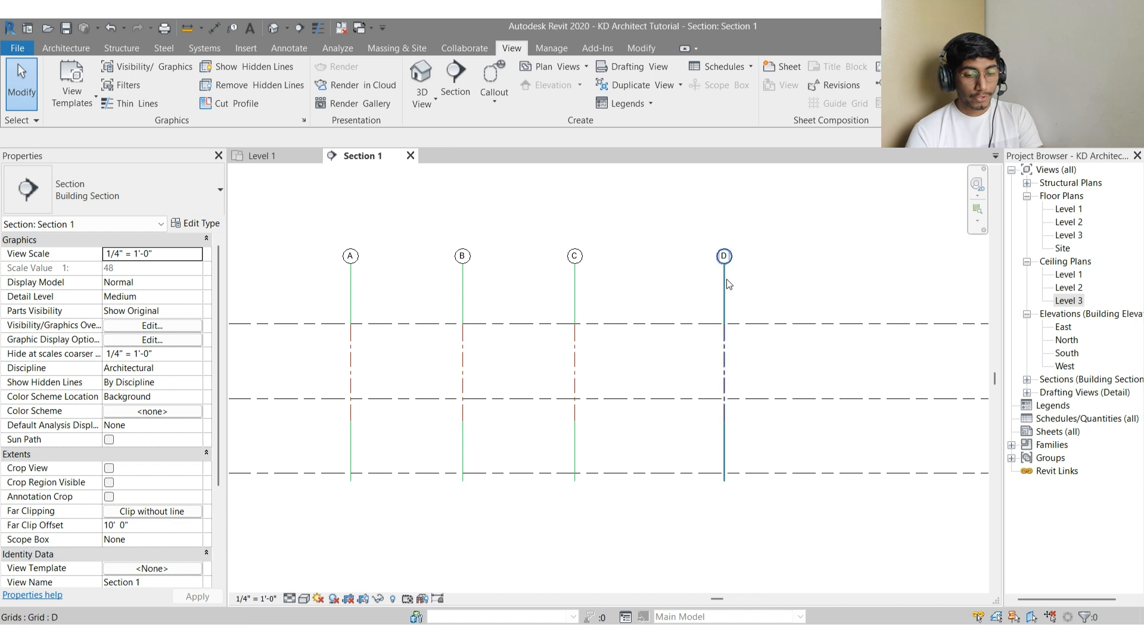
scroll(728, 276, "down", 1)
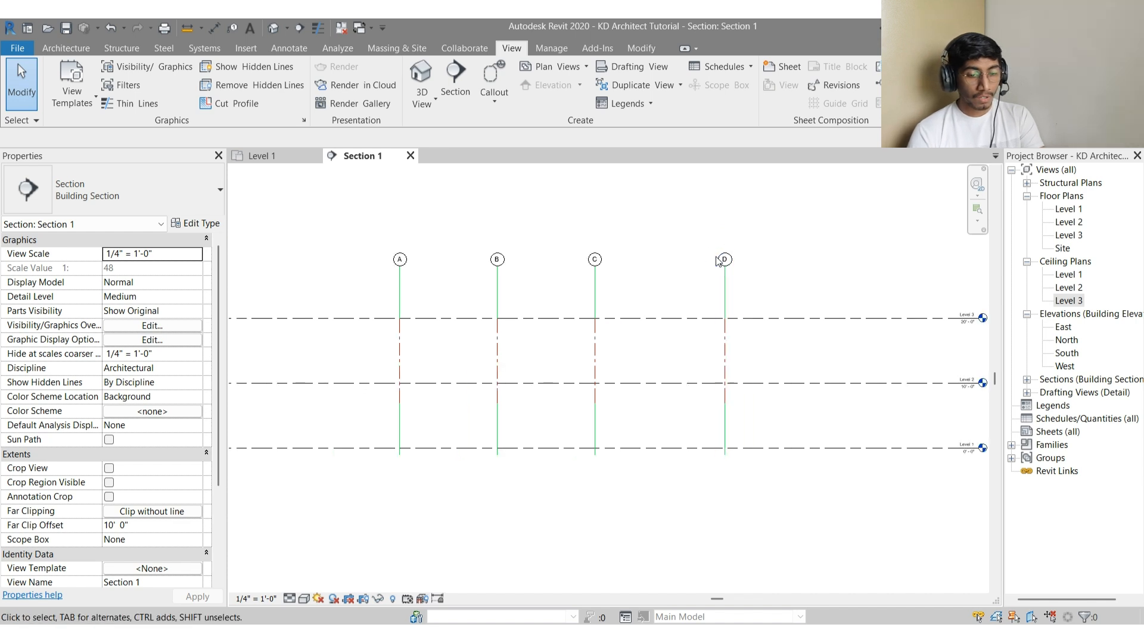
Open grid D's type properties in the section and apply Bottom as the Non-Plan View Symbols default for Type 01
left_click(724, 277)
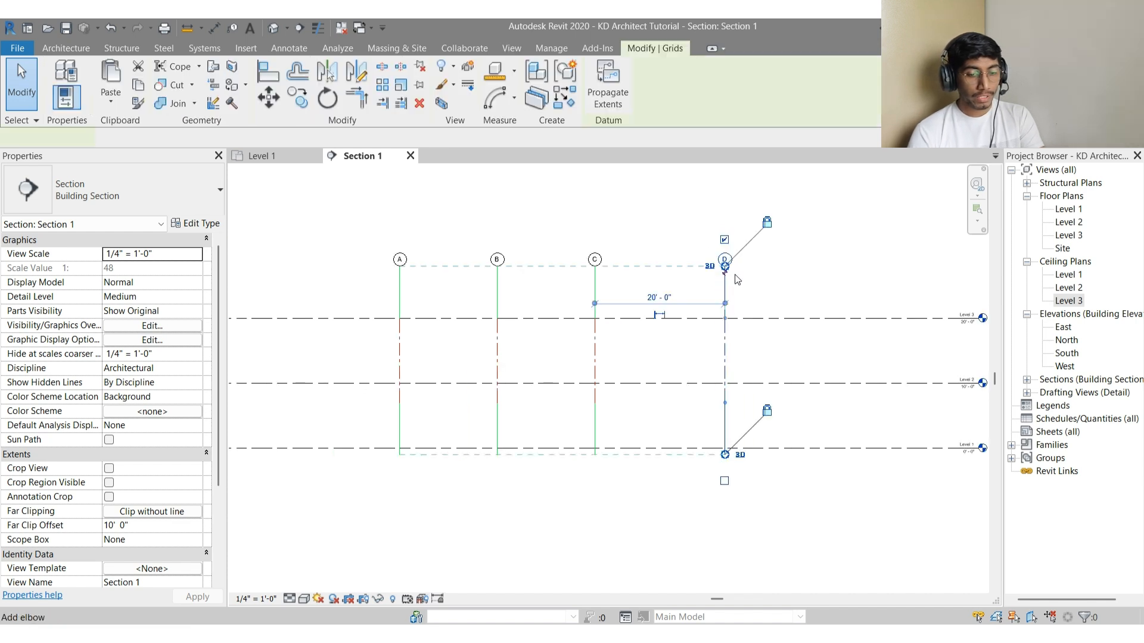
left_click(204, 229)
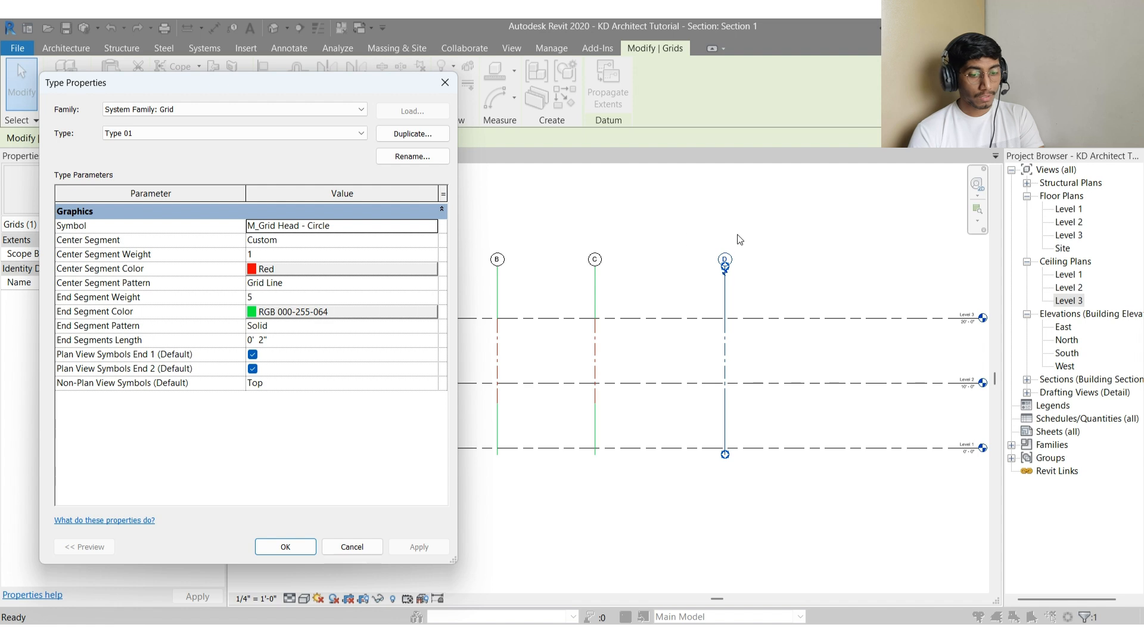
left_click(352, 384)
left_click(432, 383)
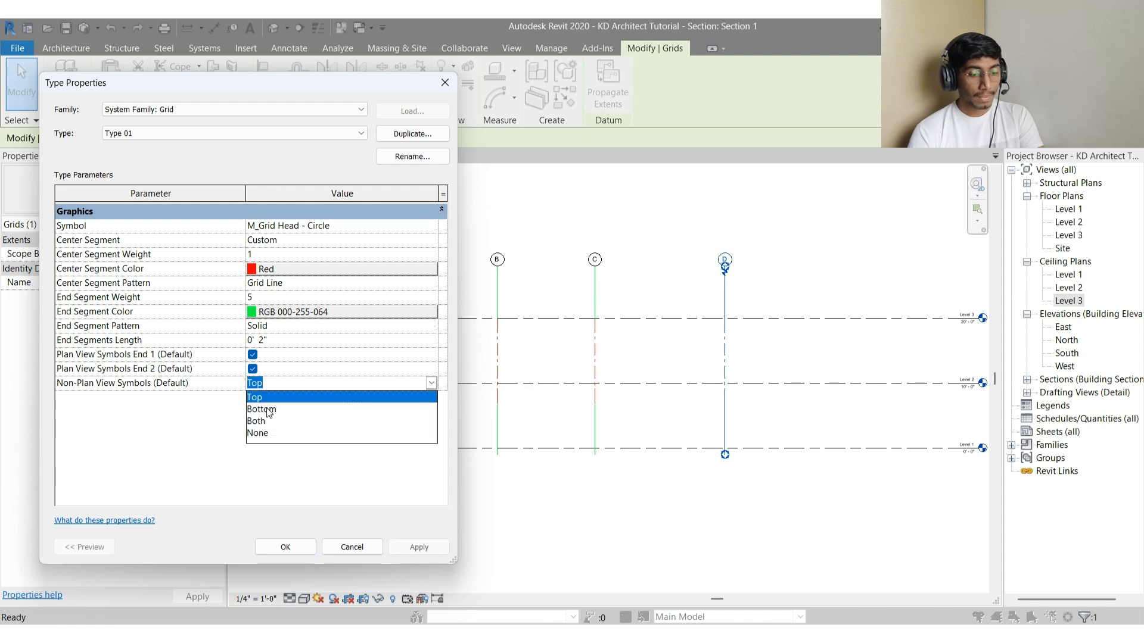
left_click(268, 410)
left_click(420, 547)
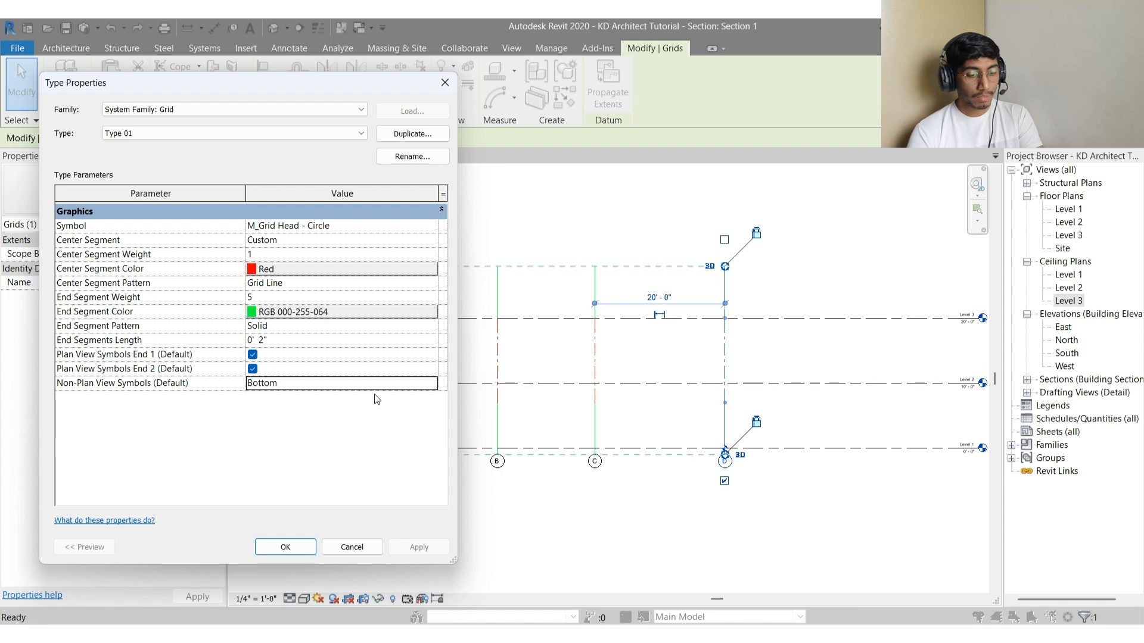
Switch Type 01's Non-Plan View Symbols default to Both and apply it to the section's grids
left_click(434, 386)
left_click(263, 421)
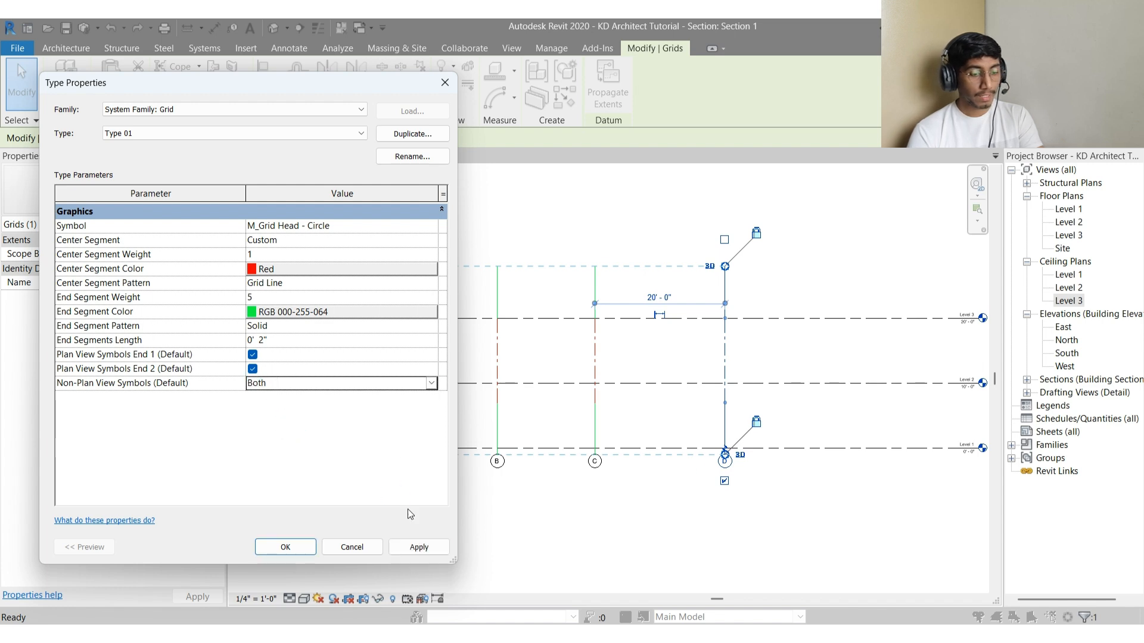
left_click(418, 547)
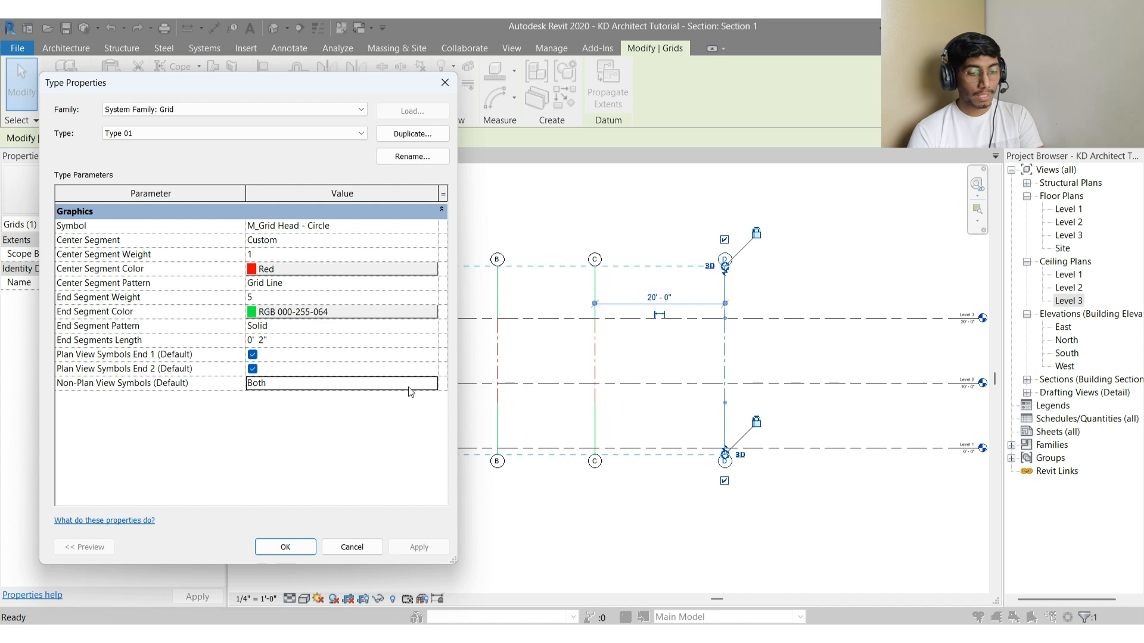
Set Type 01's Non-Plan View Symbols default to None and apply the change
left_click(434, 386)
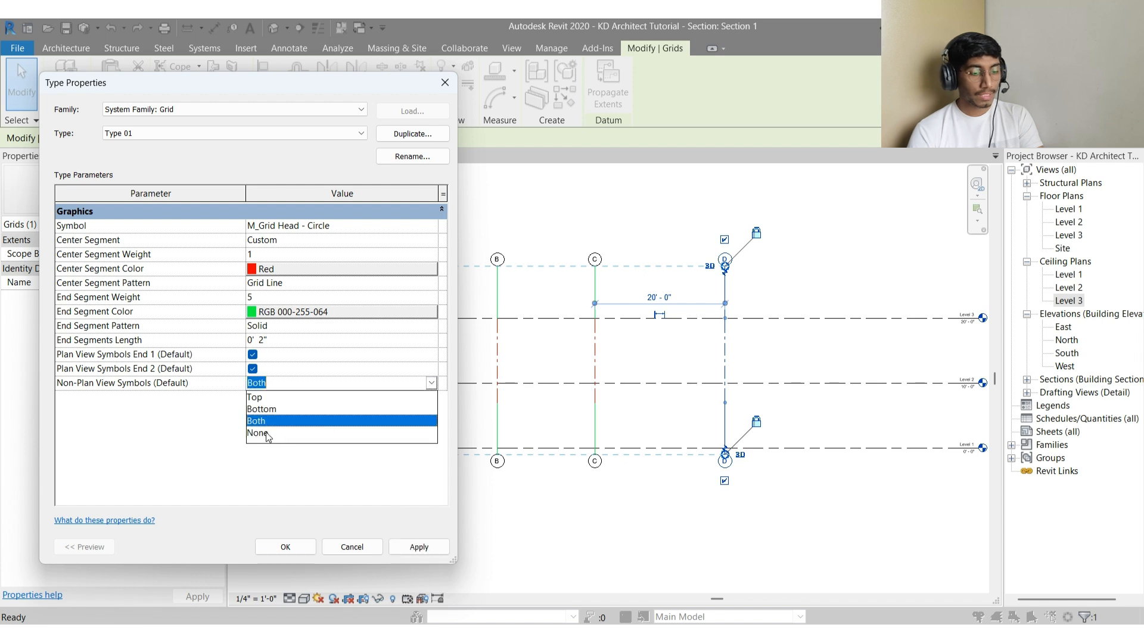
left_click(265, 431)
left_click(419, 547)
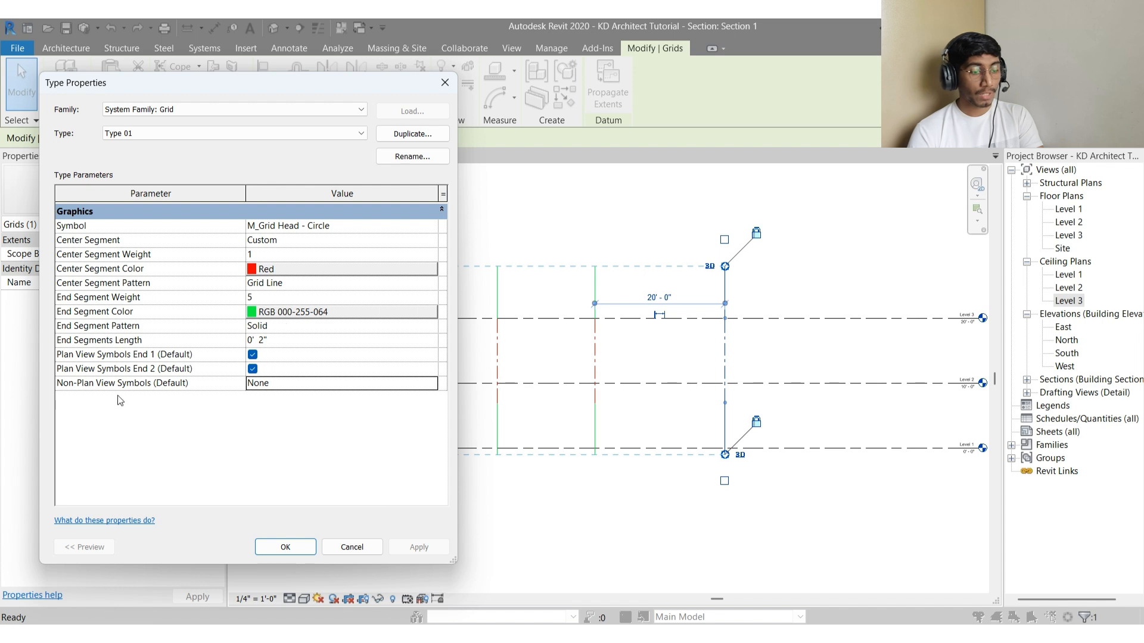
left_click(265, 437)
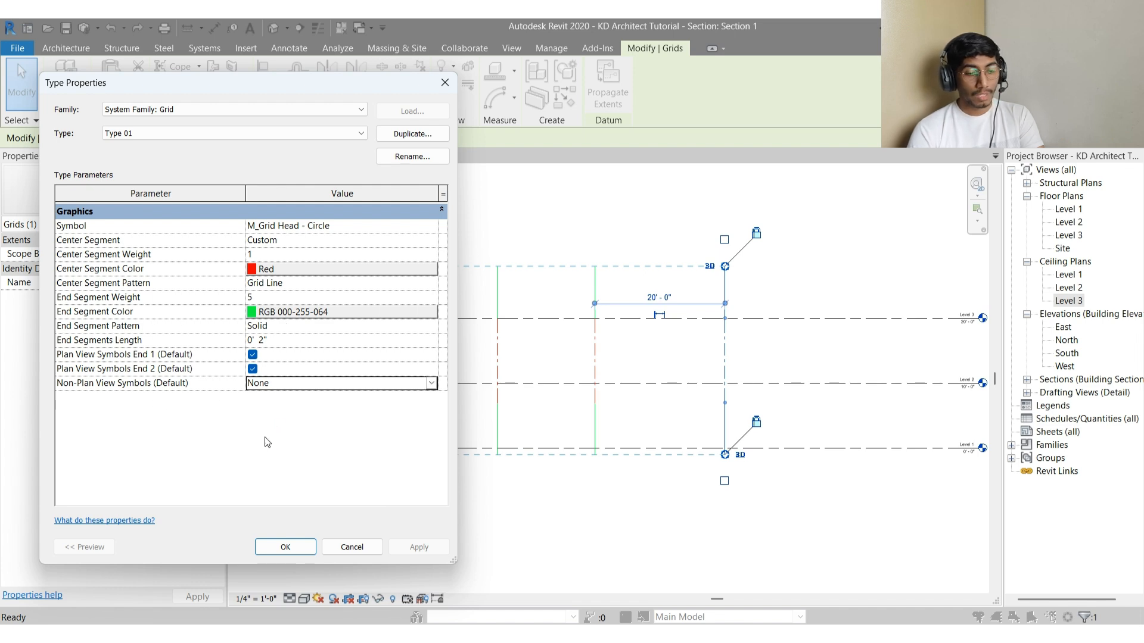